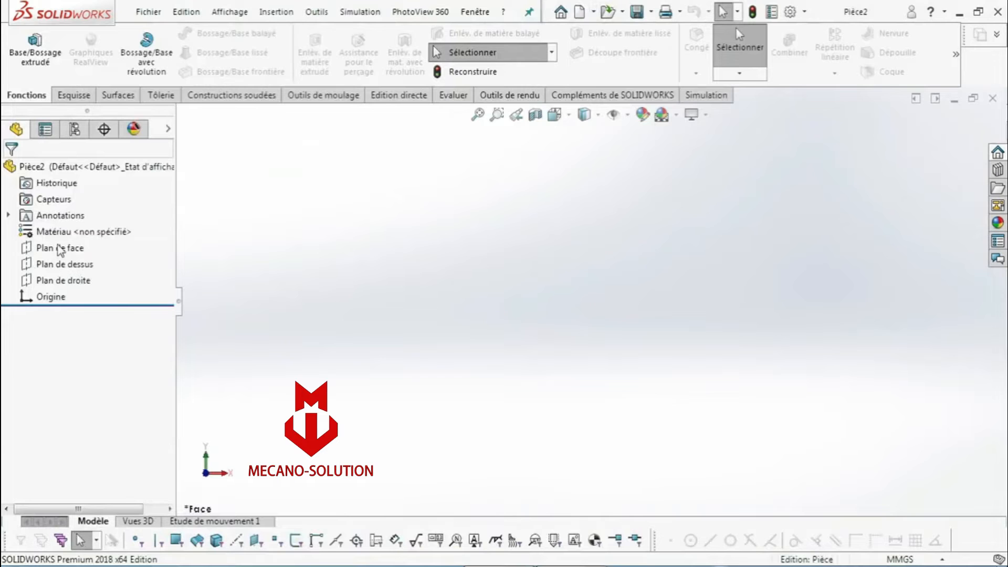
Sketch a corner rectangle on the front plane, starting at the origin, about 106 mm wide and 58 mm high
left_click(74, 99)
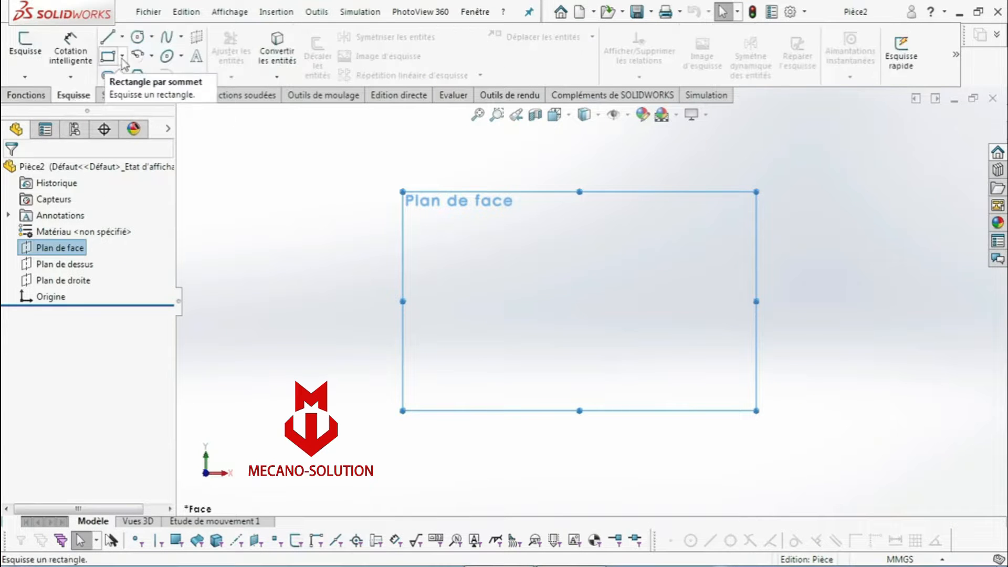
left_click(107, 56)
left_click(579, 301)
left_click(789, 179)
Dimension the rectangle to 100 mm wide and 50 mm high
left_click(70, 53)
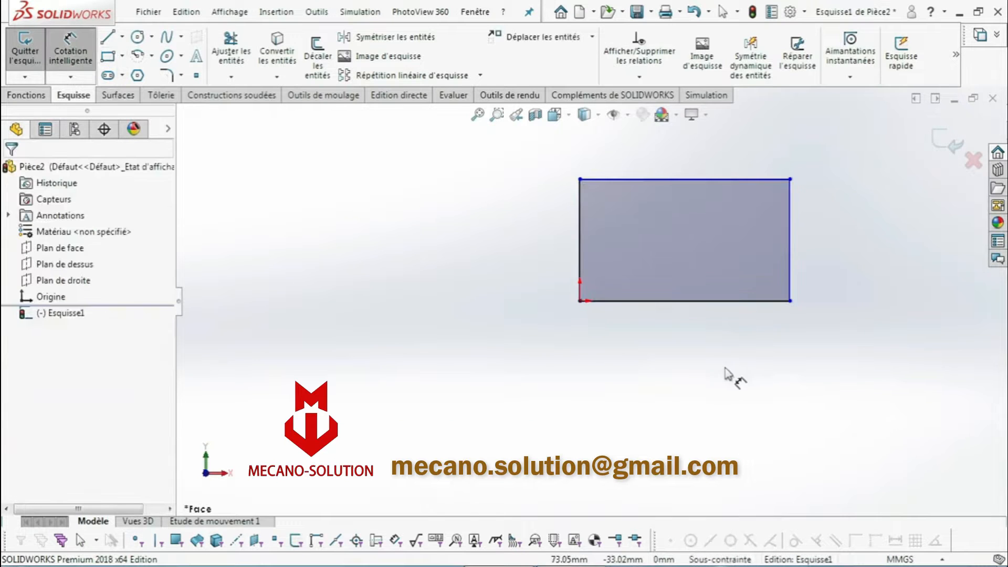
left_click(691, 308)
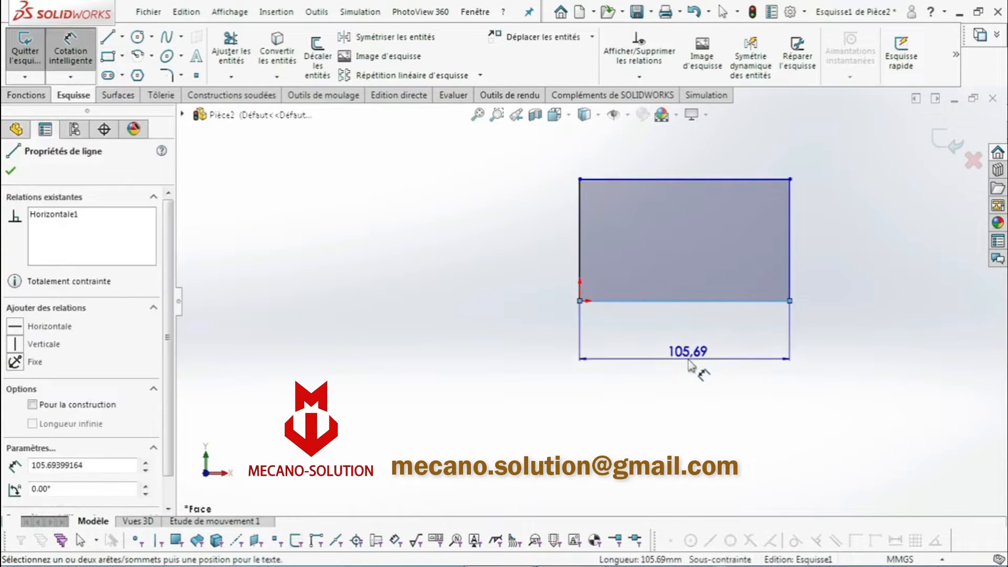
left_click(706, 359)
type("100")
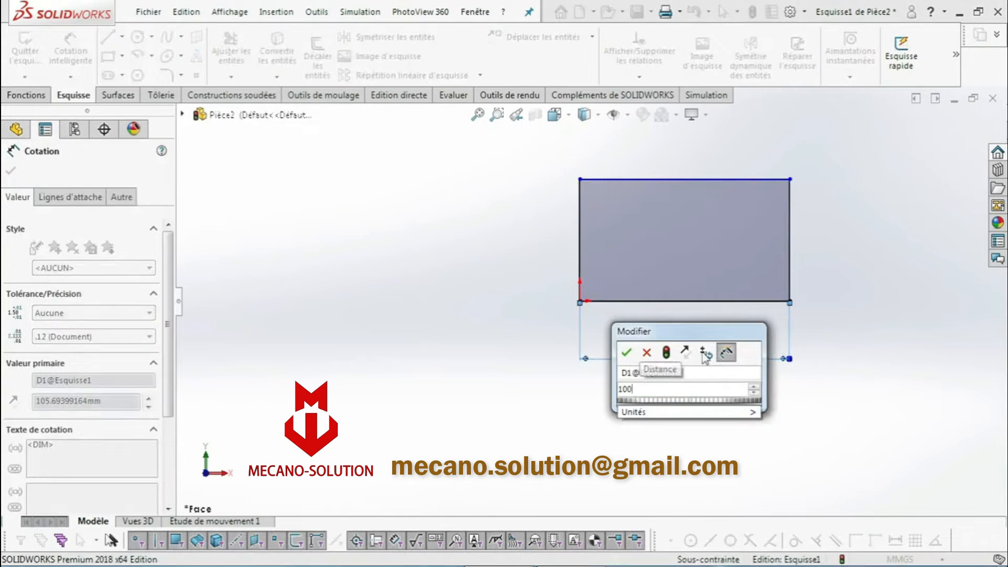
key("Return")
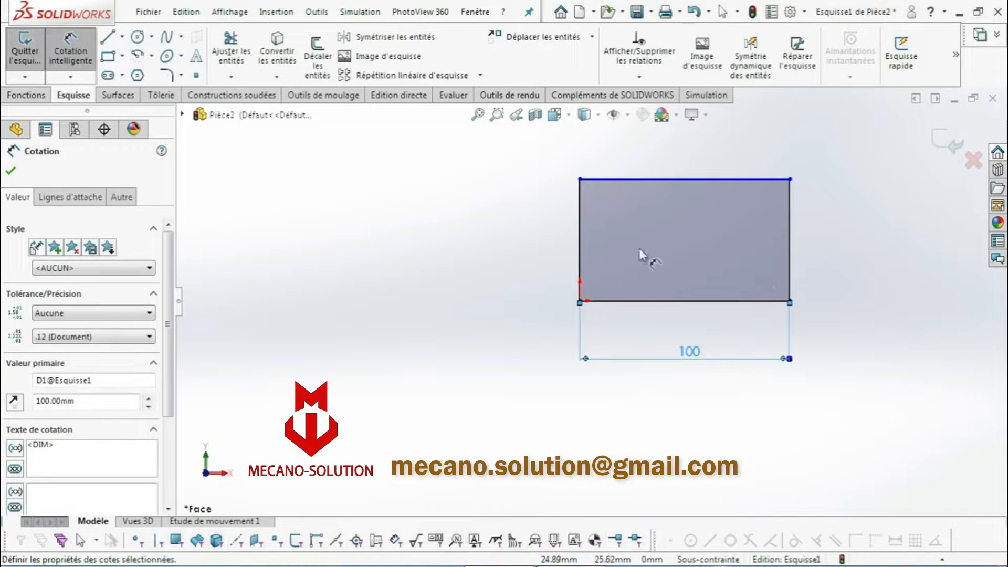
left_click(582, 244)
left_click(516, 247)
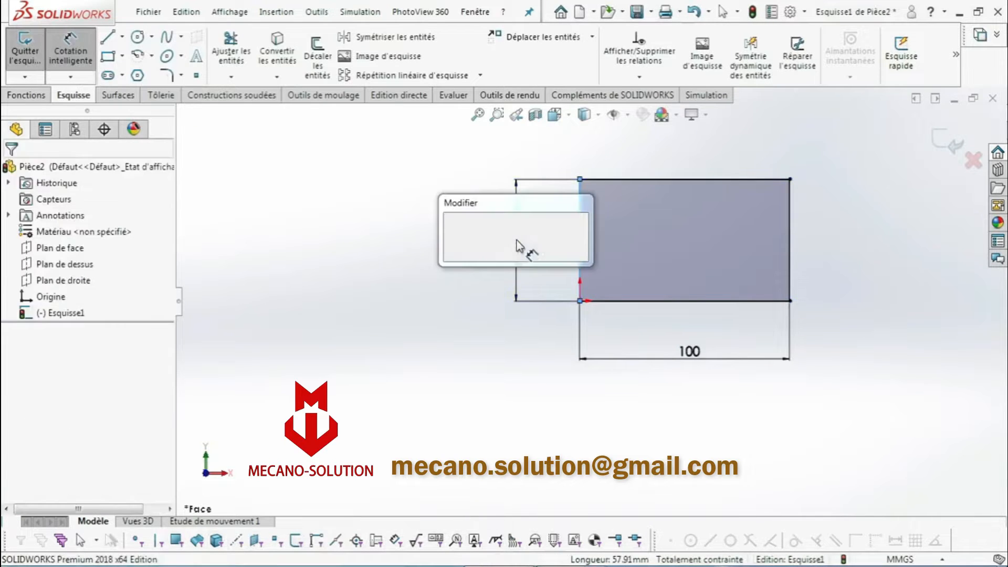
type("50")
key("Return")
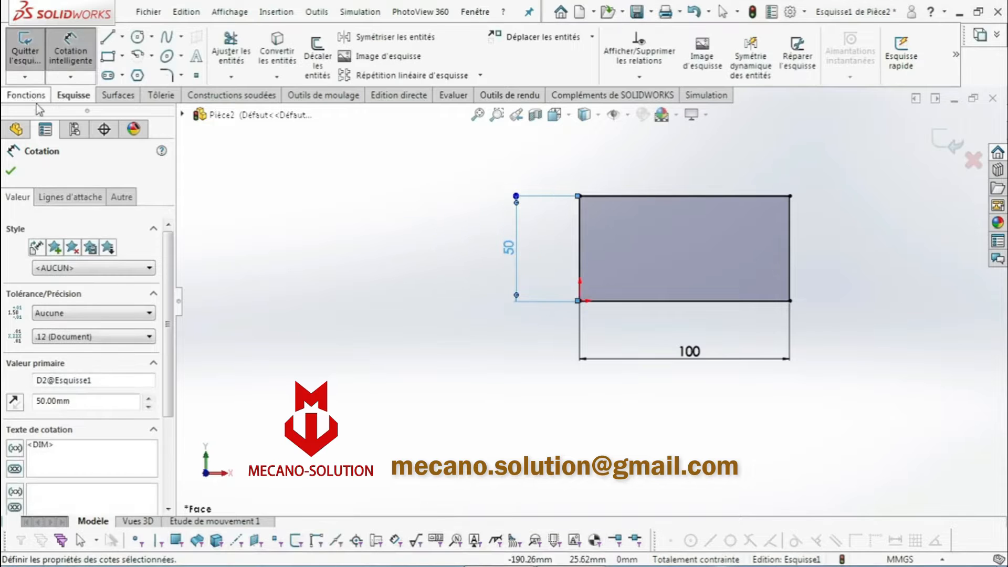
Extrude the rectangle into a solid block with a blind depth of 80 mm
left_click(26, 95)
left_click(31, 78)
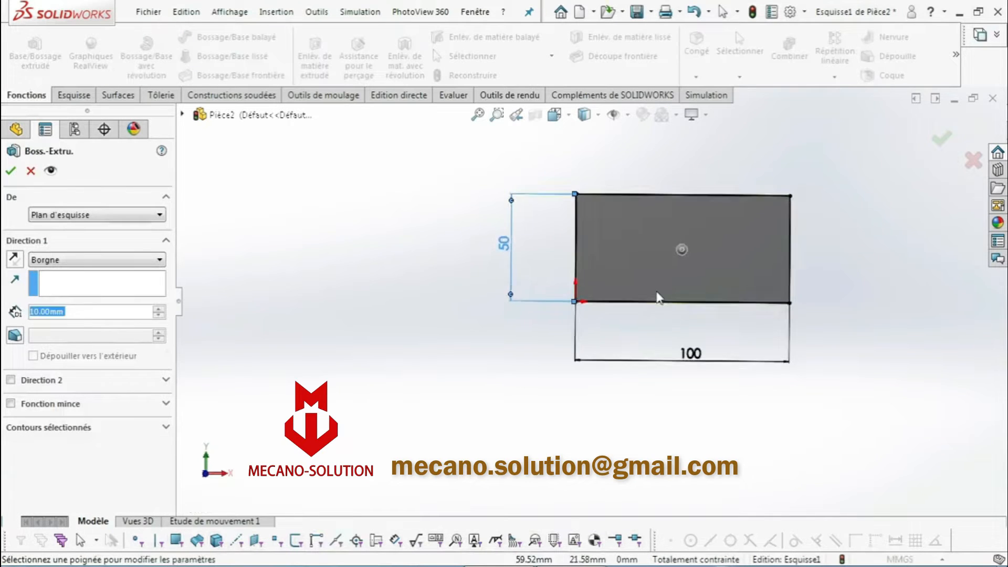
type("100")
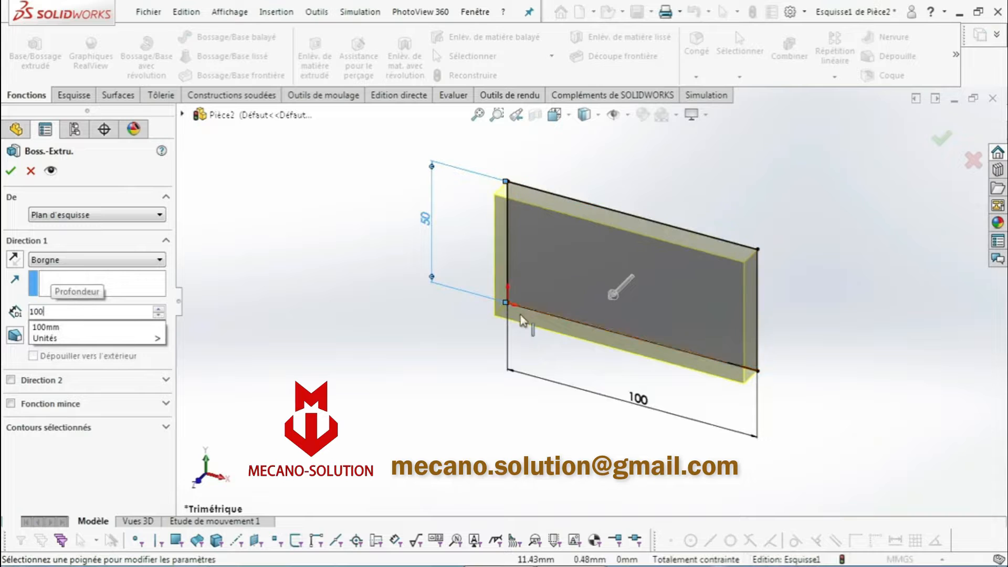
mouse_move(152, 338)
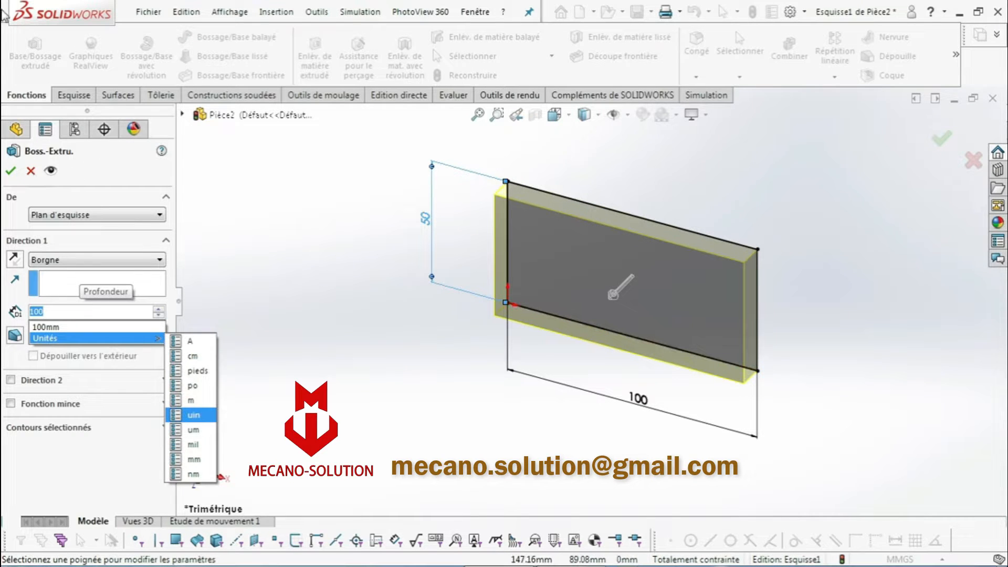
type("80")
key("Return")
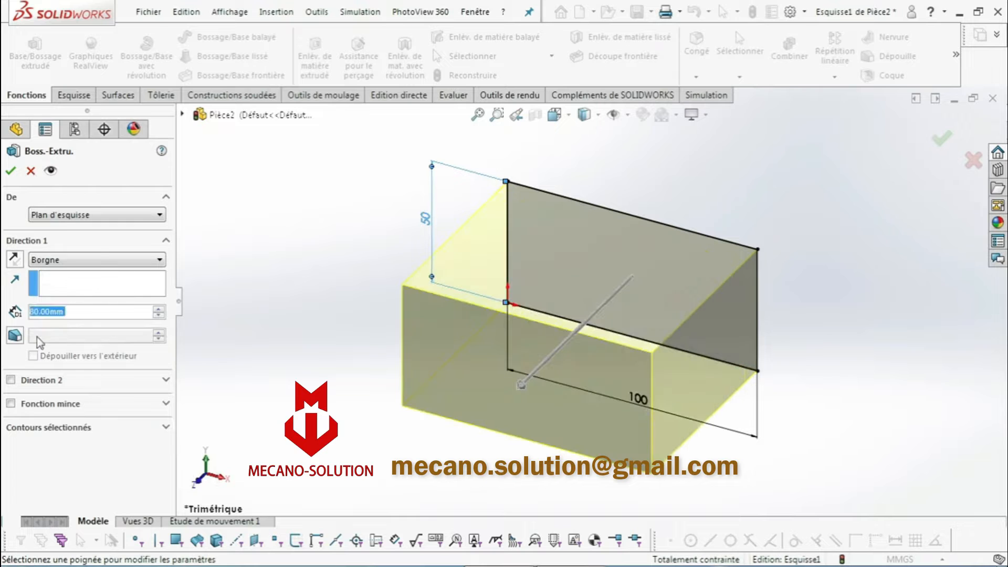
left_click(11, 171)
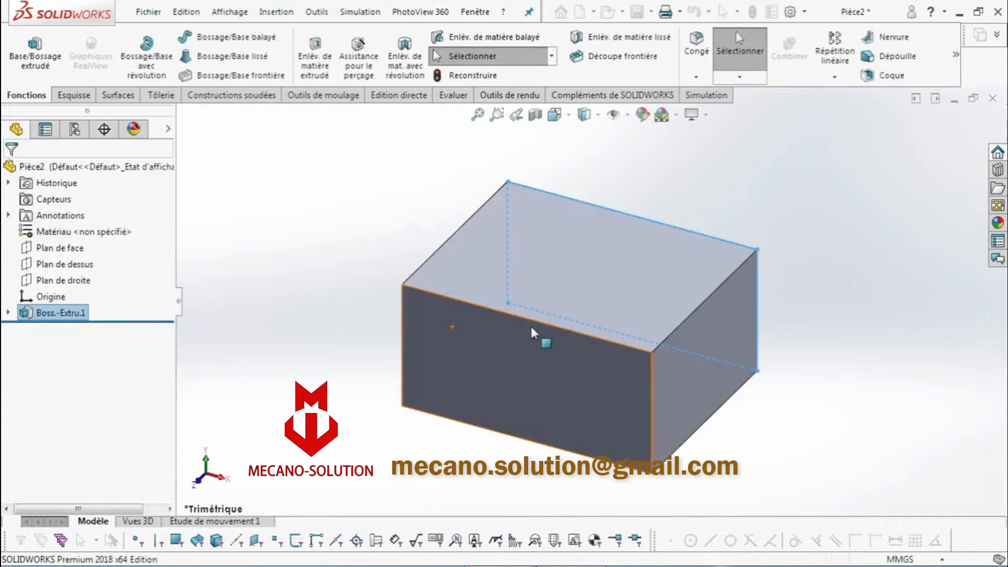
Sketch a corner rectangle about 42 by 26 mm on the block's top face, with its base on the front edge
right_click(660, 285)
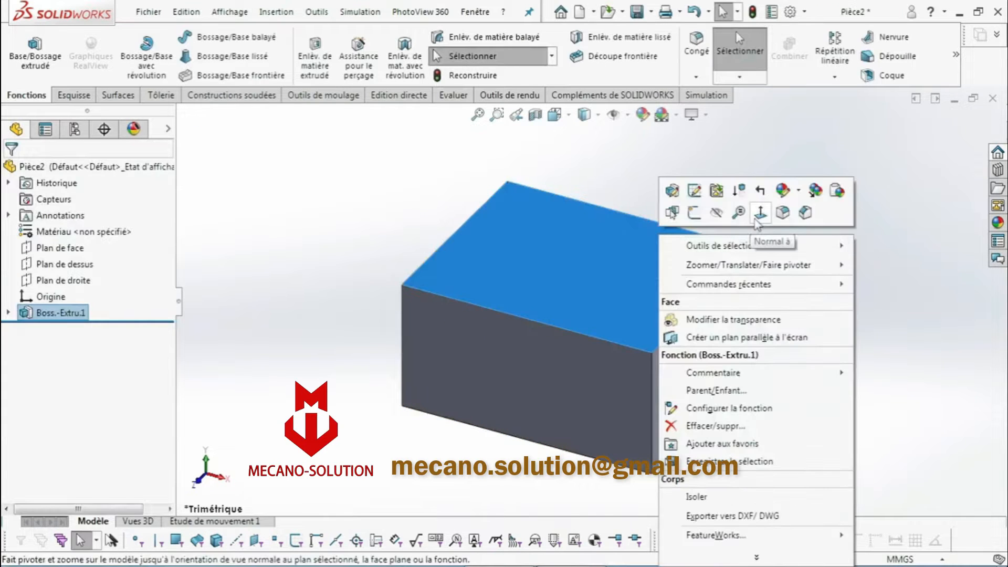
left_click(743, 198)
left_click(74, 95)
left_click(107, 55)
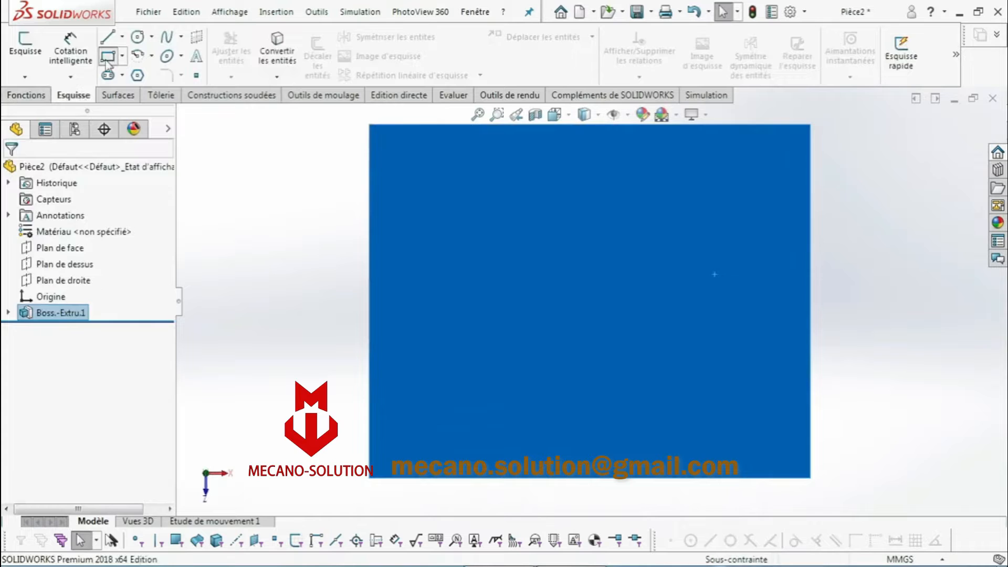
mouse_move(489, 478)
left_mouse_down()
mouse_move(596, 353)
mouse_move(674, 360)
left_mouse_up()
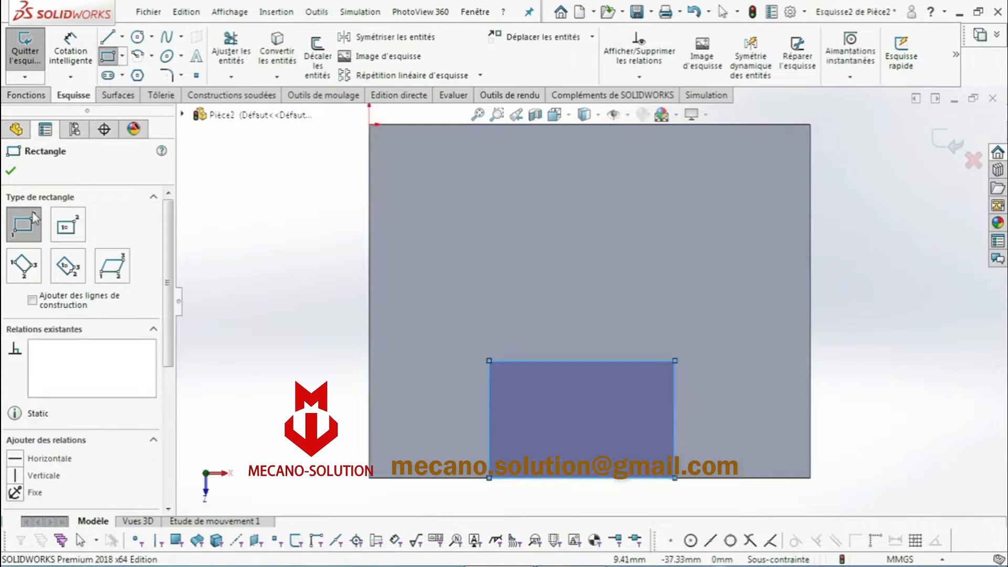
Dimension the rectangle's two lower corners to 20 mm from the block's adjacent left and right corners
left_click(85, 53)
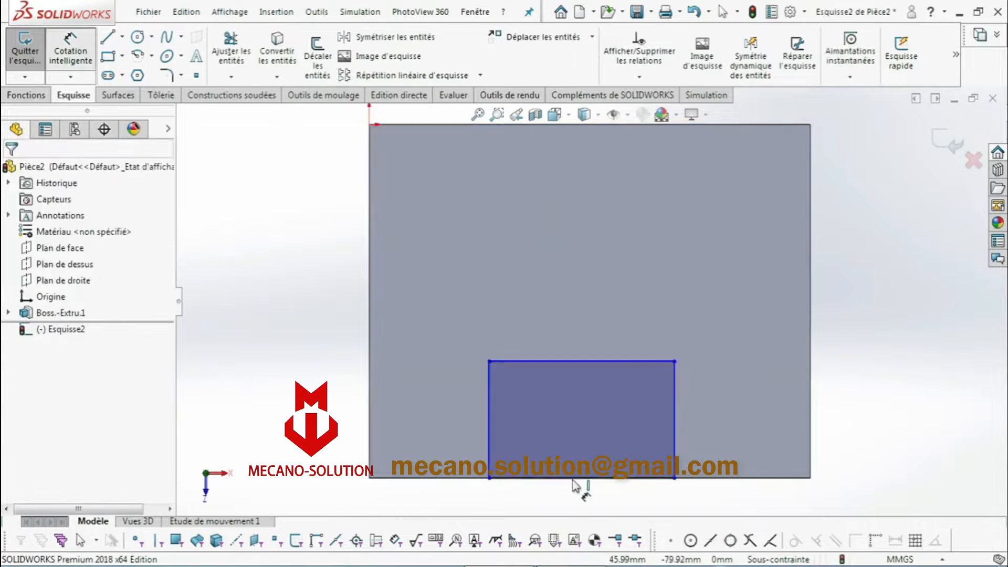
left_click(489, 477)
left_click(371, 480)
scroll(407, 493, "up", 4)
left_click(485, 446)
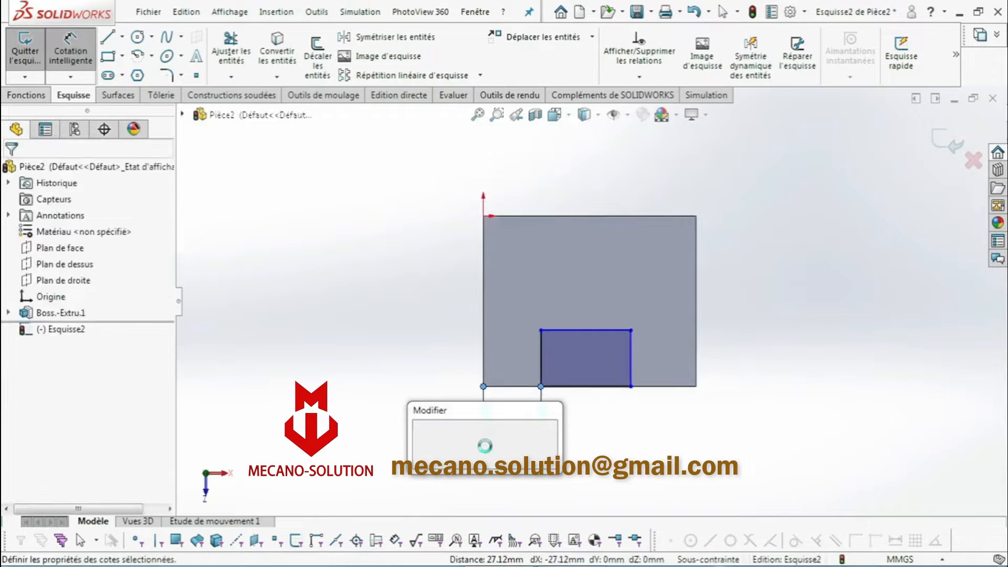
type("20")
key("Return")
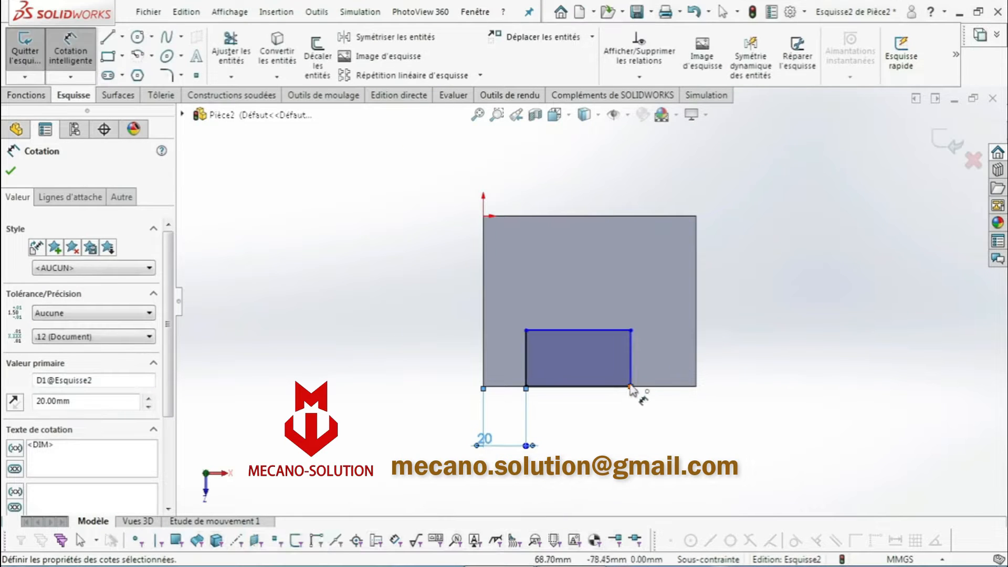
left_click(631, 386)
left_click(696, 387)
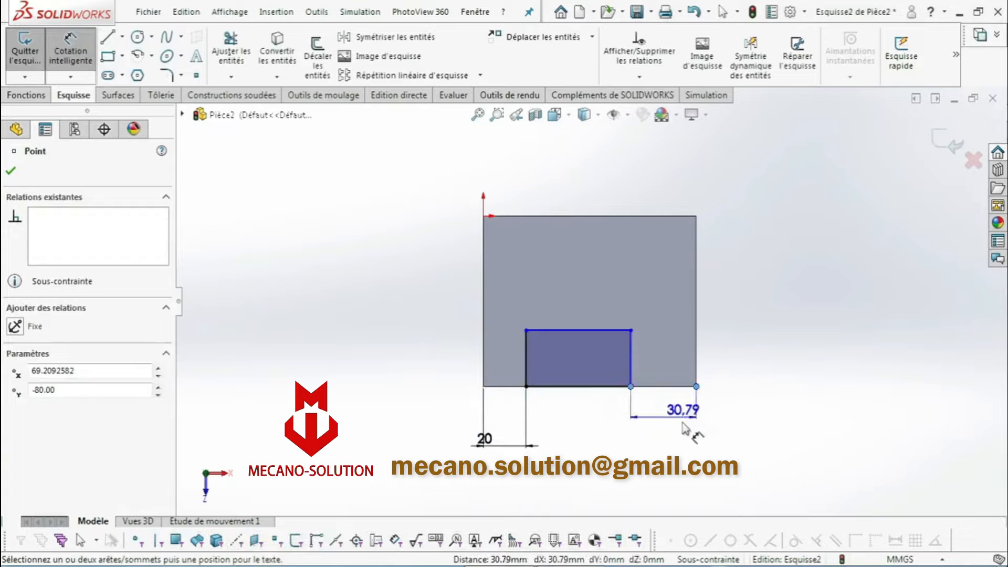
left_click(690, 456)
type("20")
key("Return")
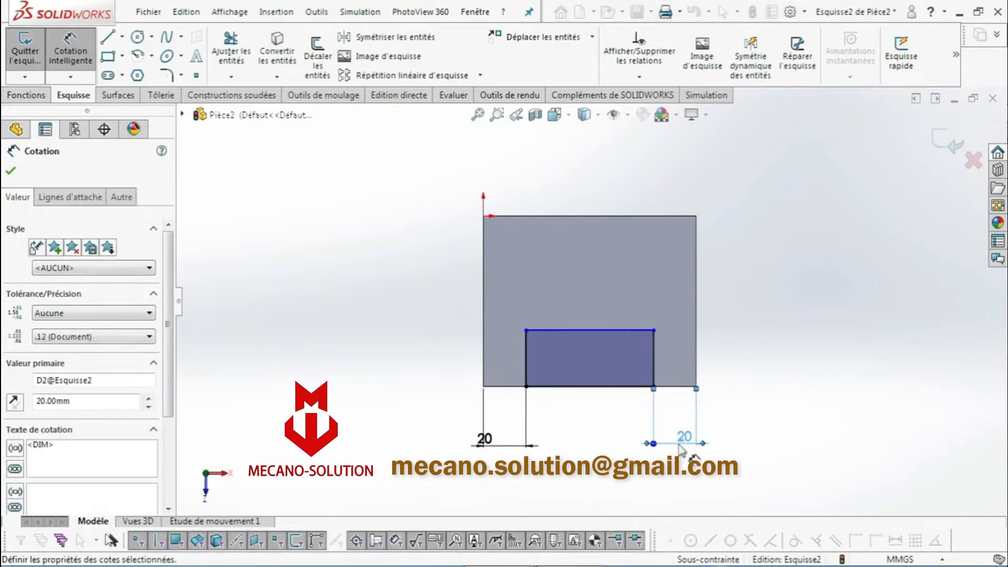
Dimension the rectangle's side on the block's top face to 30 mm
left_click(656, 369)
left_click(763, 352)
type("30")
key("Return")
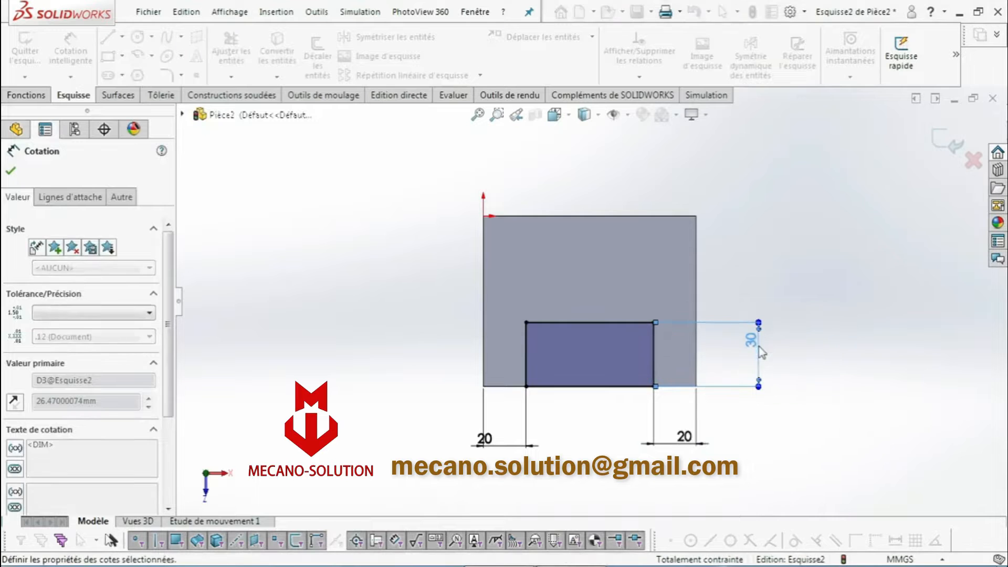
Cut the rectangle down through the block with a blind extruded cut of 80 mm
left_click(29, 97)
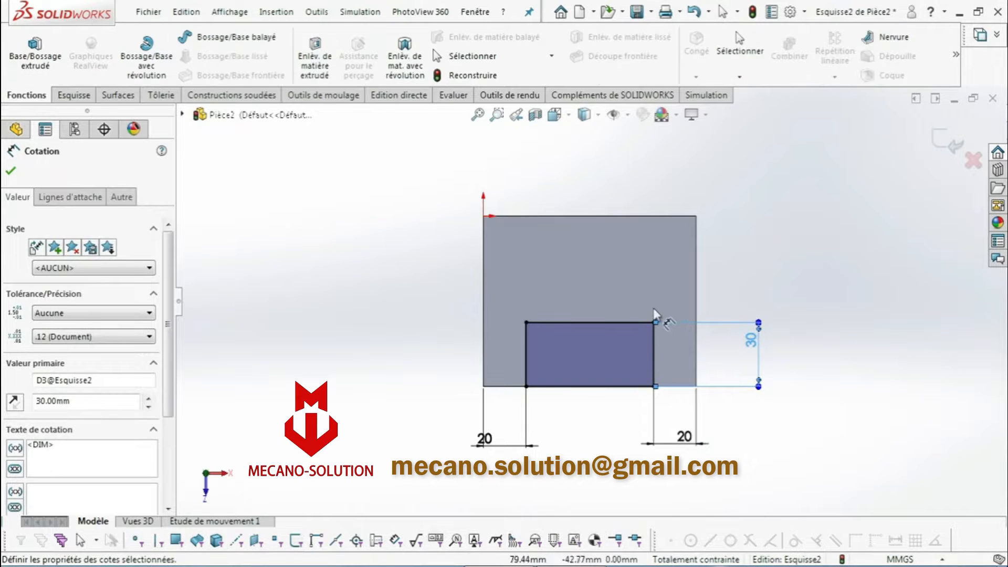
scroll(655, 311, "up", 4)
middle_click_drag(651, 284, 686, 161)
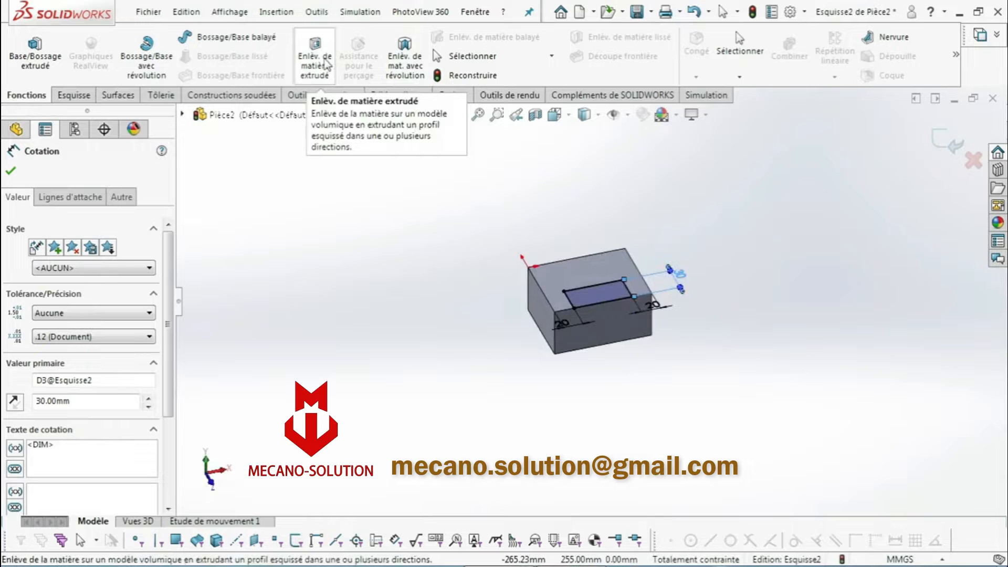
left_click(325, 64)
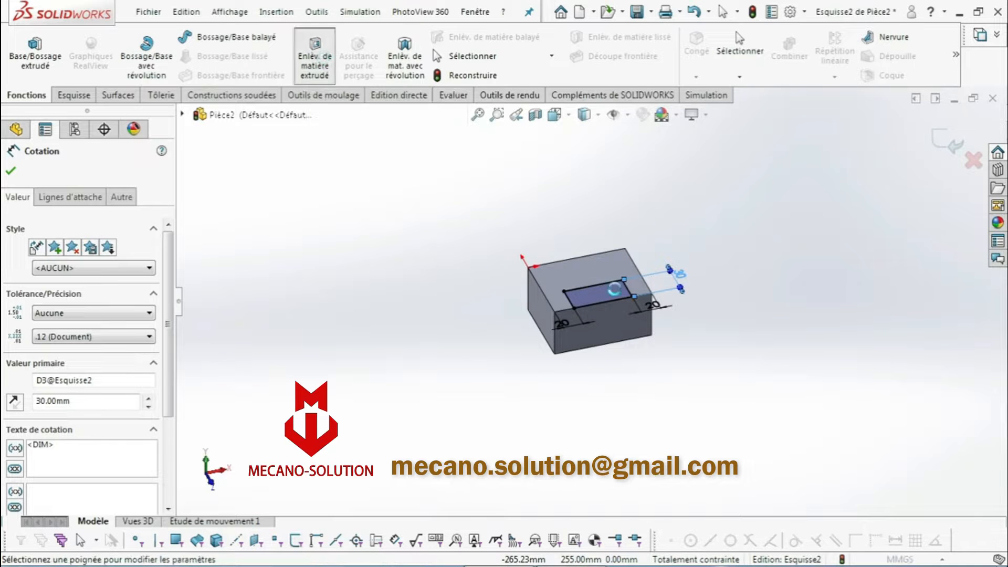
left_click(12, 174)
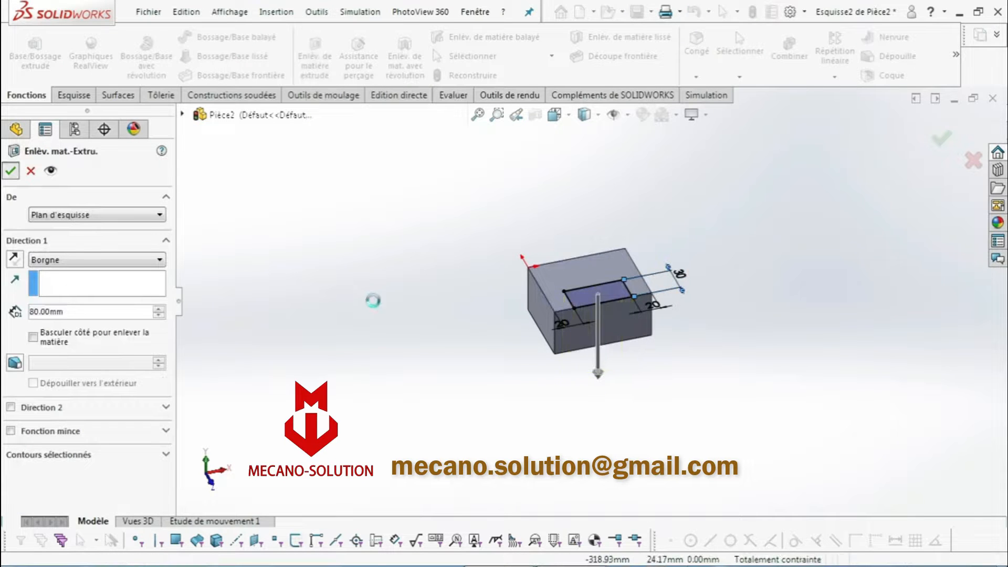
Sketch a circle about 15 mm in diameter near the middle of the notch's recessed back face, viewed normal to it
middle_click_drag(702, 333, 591, 307)
right_click(543, 279)
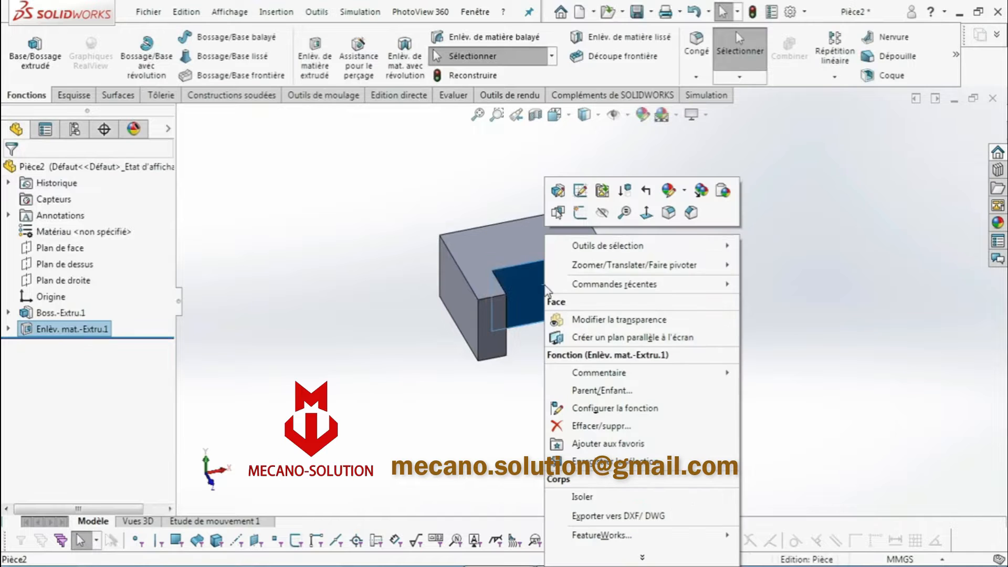
left_click(652, 210)
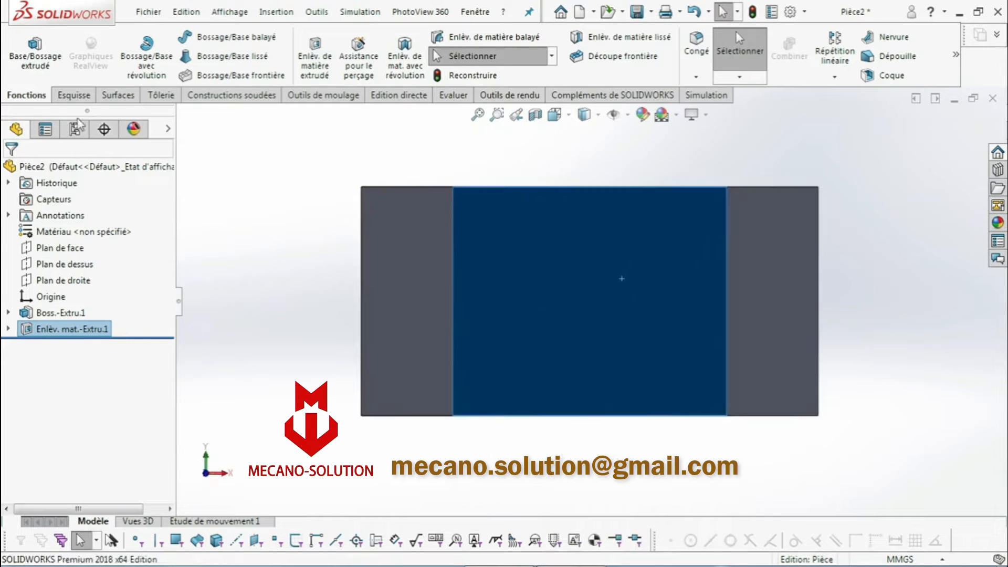
left_click(84, 97)
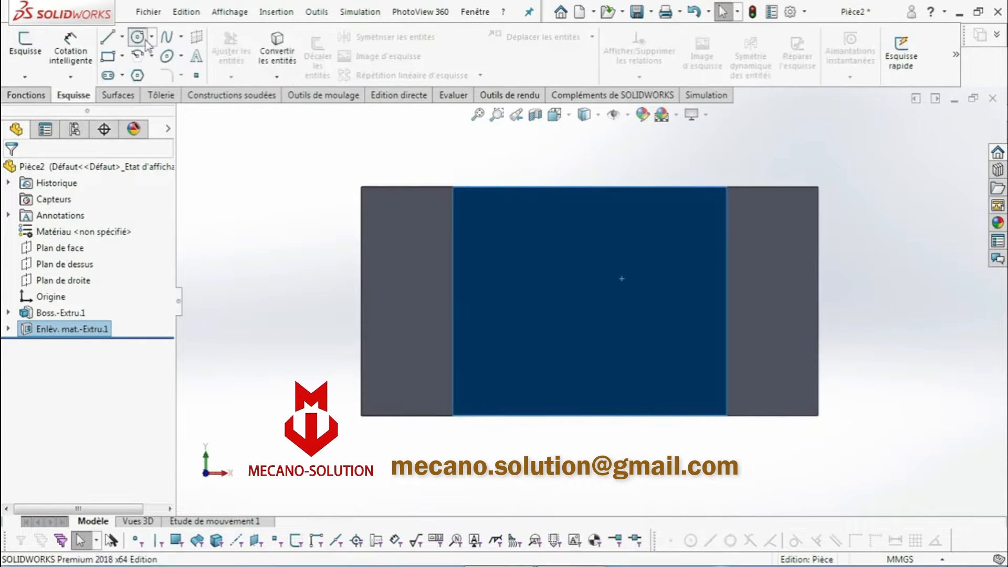
left_click(143, 40)
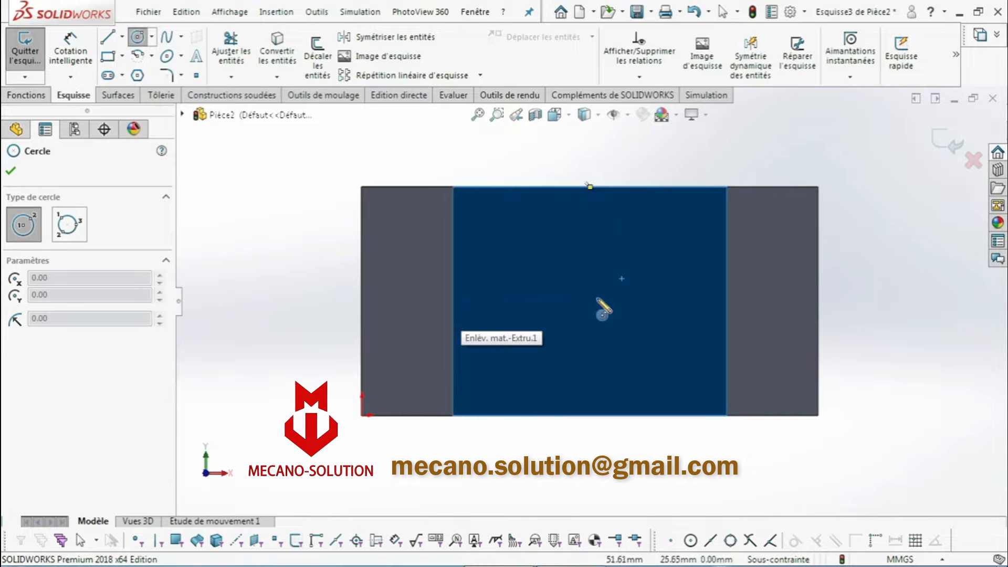
left_click(596, 301)
left_click(604, 335)
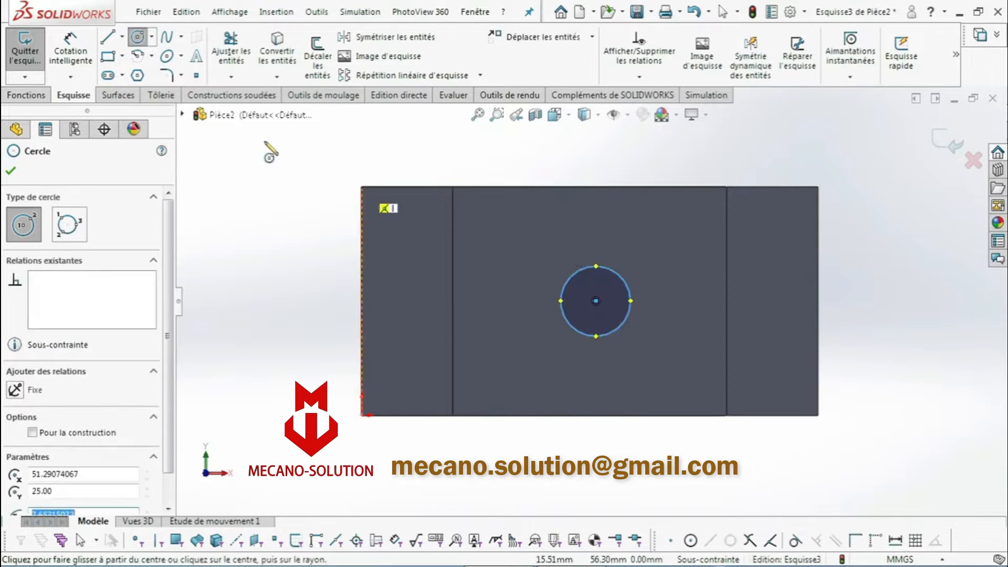
Dimension the circle's diameter to 16 mm
left_click(90, 58)
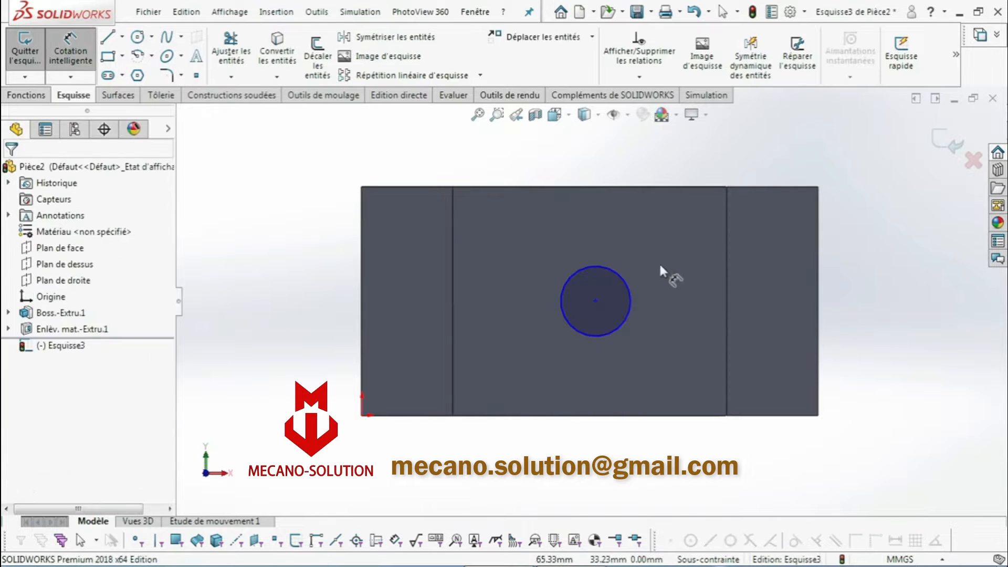
left_click(622, 279)
left_click(671, 235)
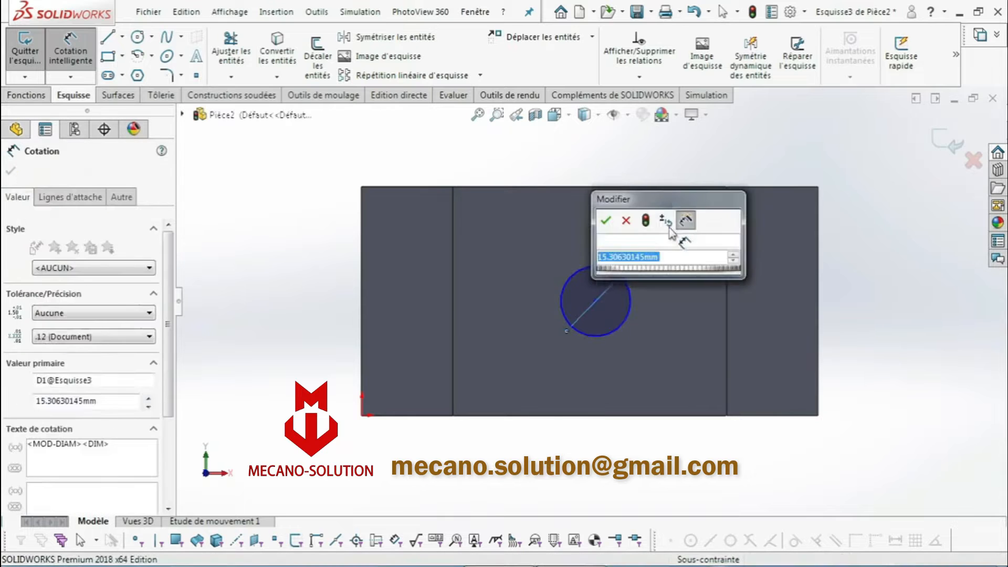
type("16")
key("Return")
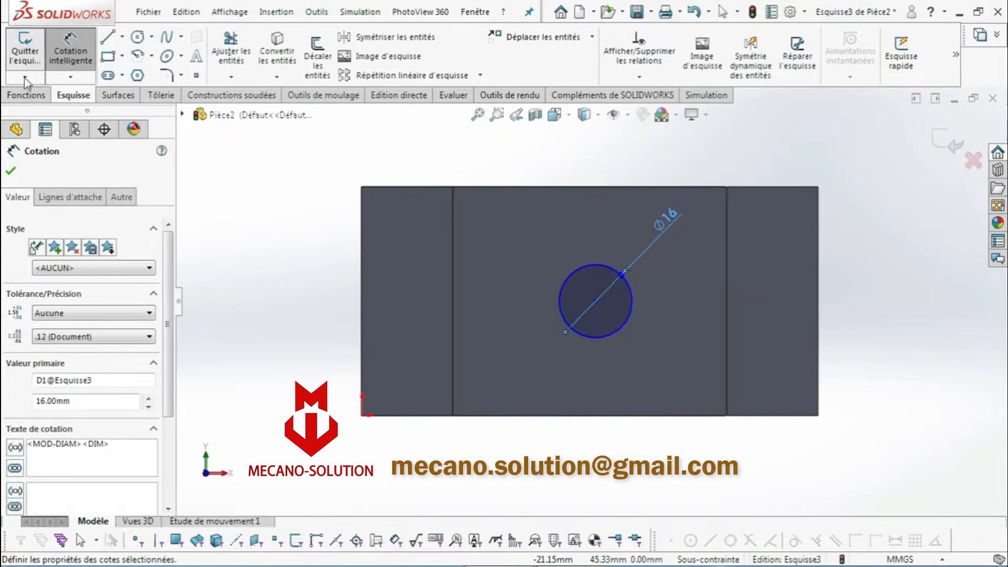
Cut the 16 mm circle through the notch's back wall with a blind extruded cut of 80 mm
left_click(25, 95)
middle_click_drag(664, 319, 718, 388)
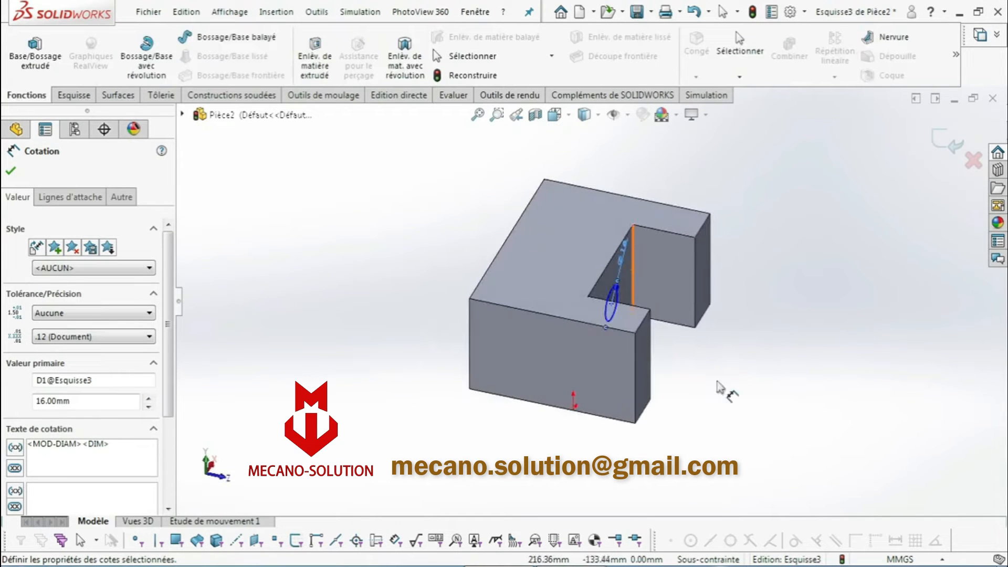
left_click(328, 68)
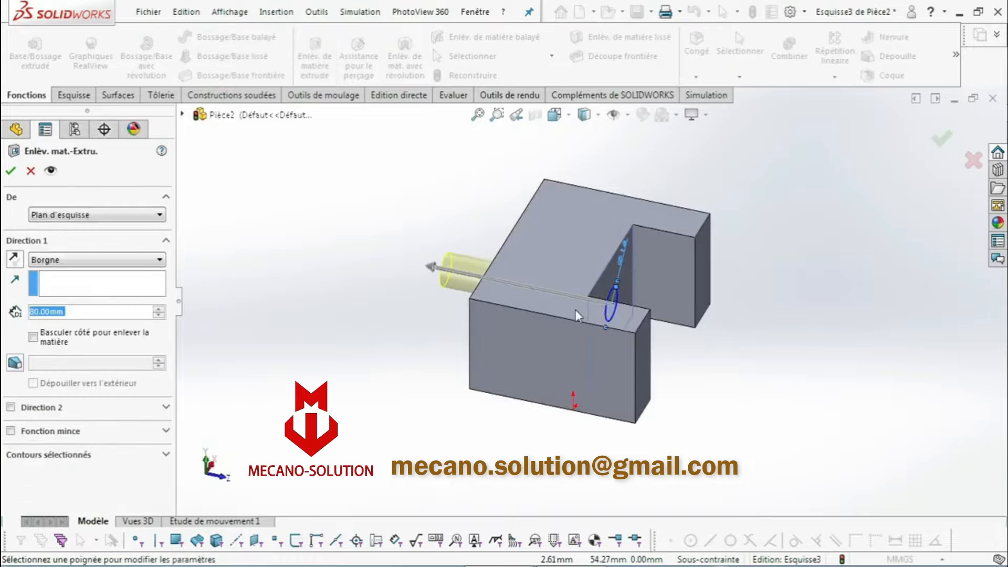
left_click(12, 171)
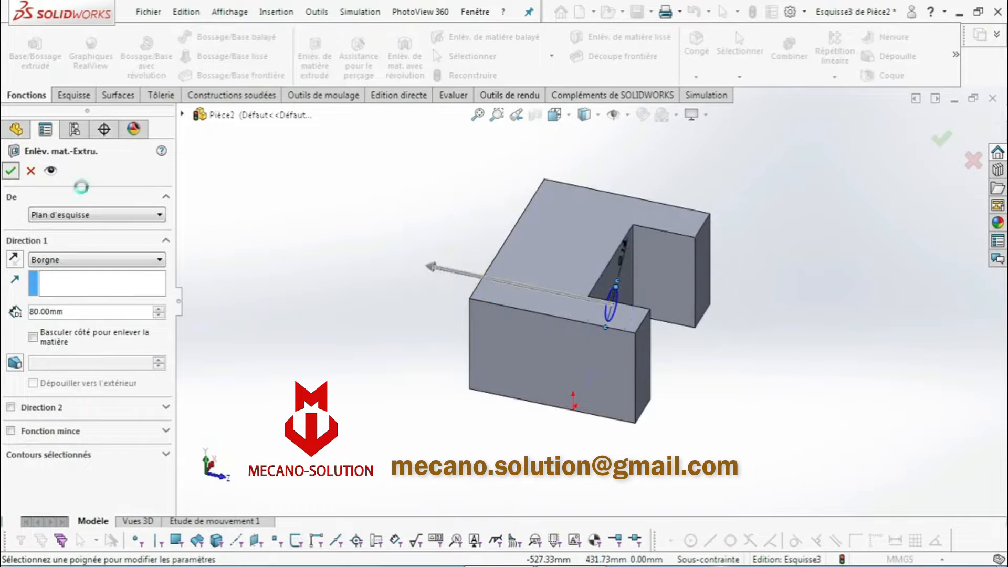
scroll(683, 379, "up", 3)
middle_click_drag(683, 379, 597, 273)
middle_click_drag(603, 346, 622, 302)
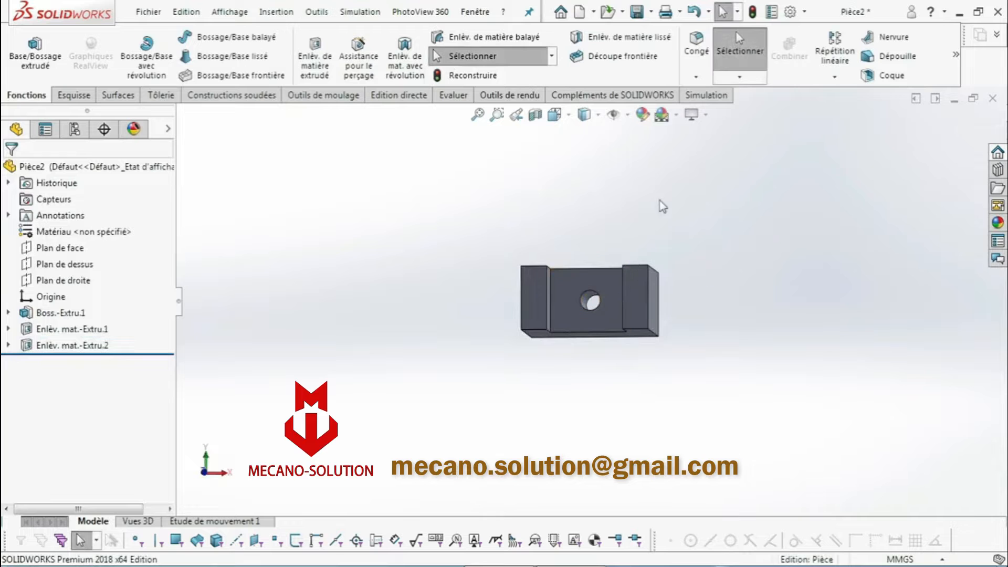
Apply a yellow colour appearance to the whole part
left_click(642, 115)
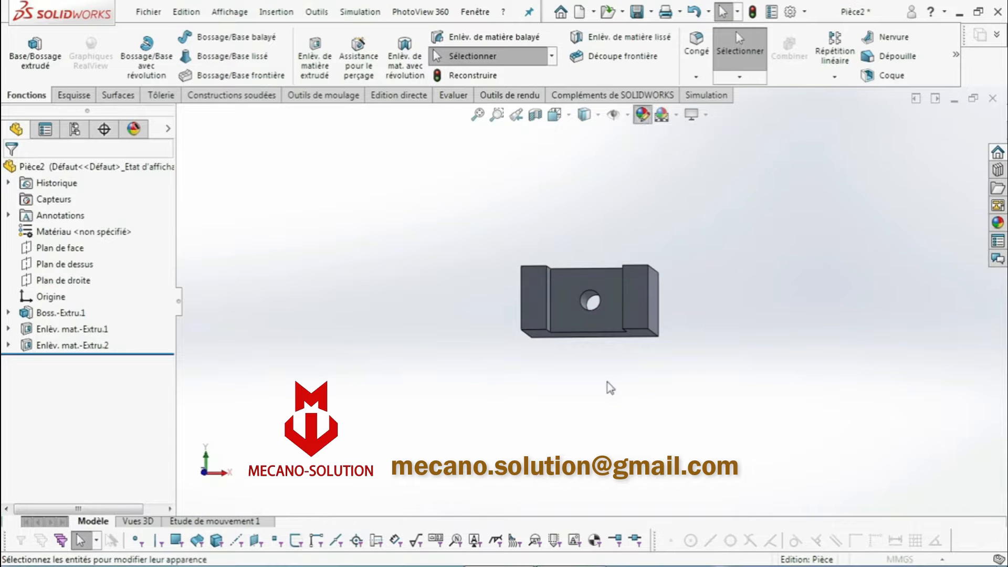
left_click(75, 474)
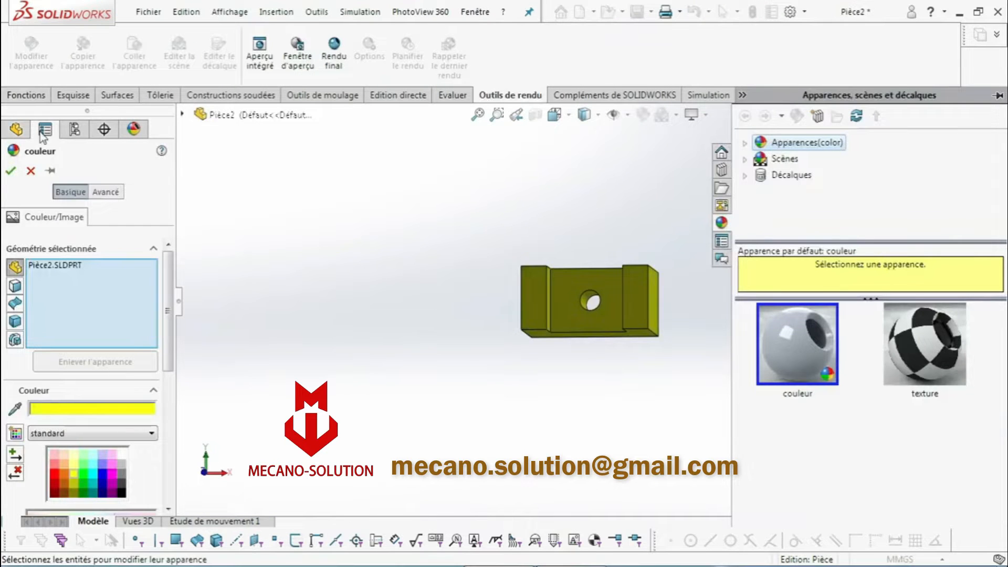
left_click(10, 170)
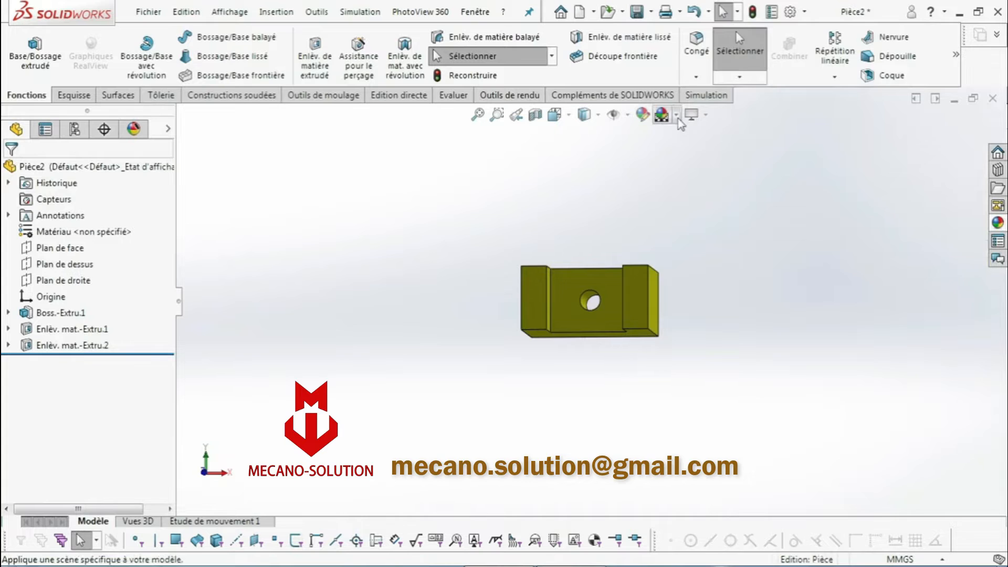
Replace the part's background scene with a dark grey one
left_click(682, 115)
left_click(713, 401)
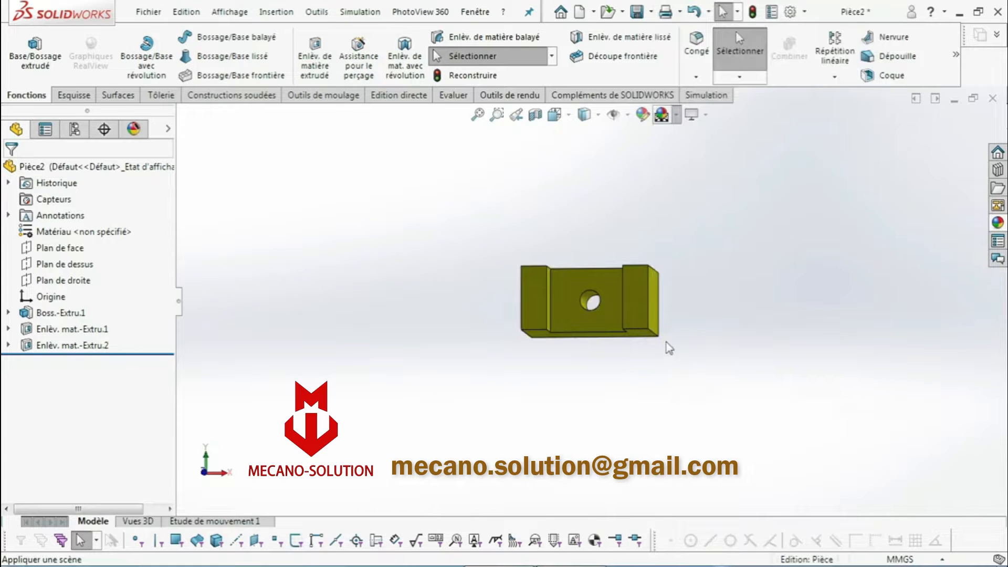
middle_click_drag(669, 347, 639, 210)
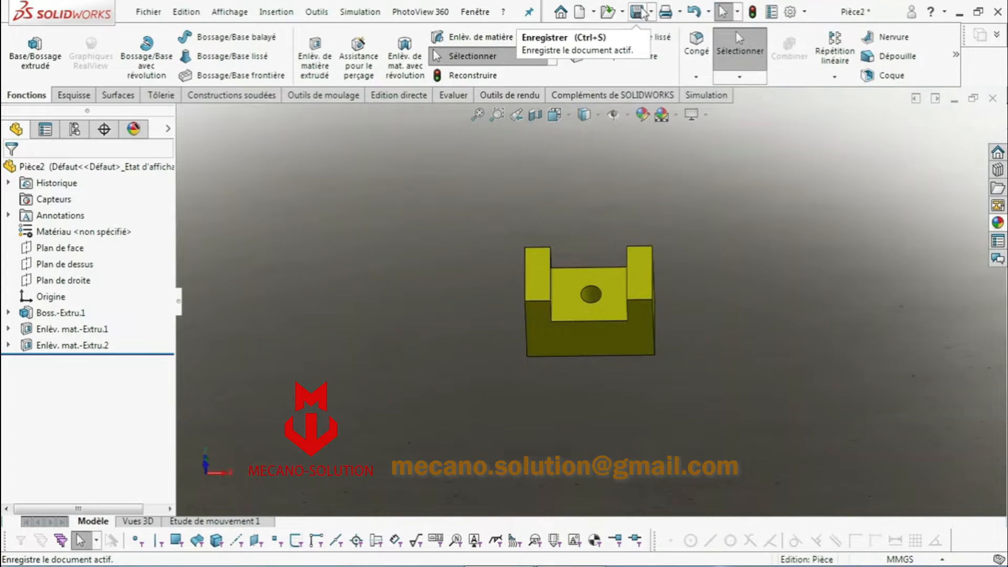
Save the part as Dessin de Fabrication de Pièce.SLDPRT in the Pièce Mécanique folder, overwriting the existing file
left_click(637, 11)
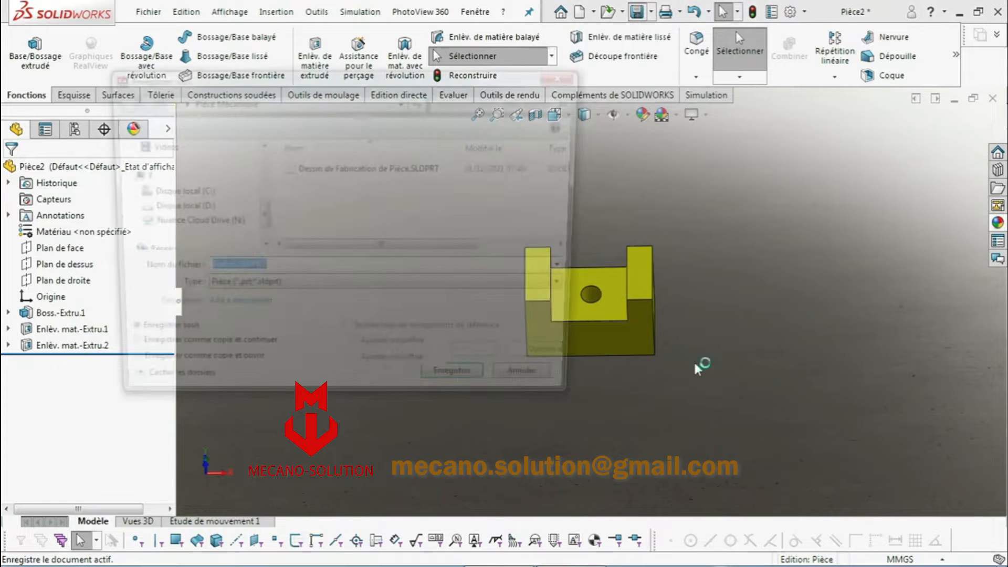
left_click(387, 169)
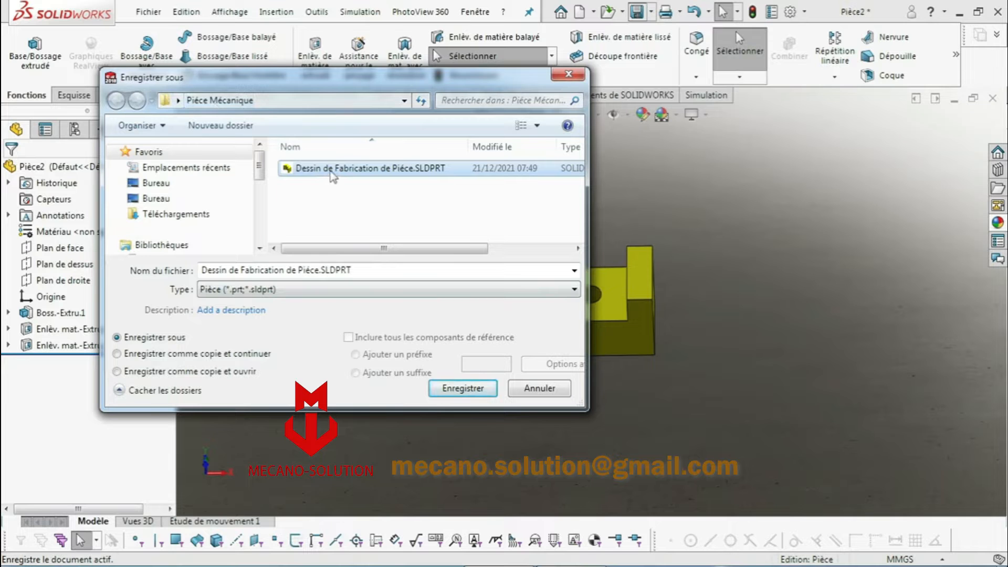
left_click(462, 389)
left_click(539, 292)
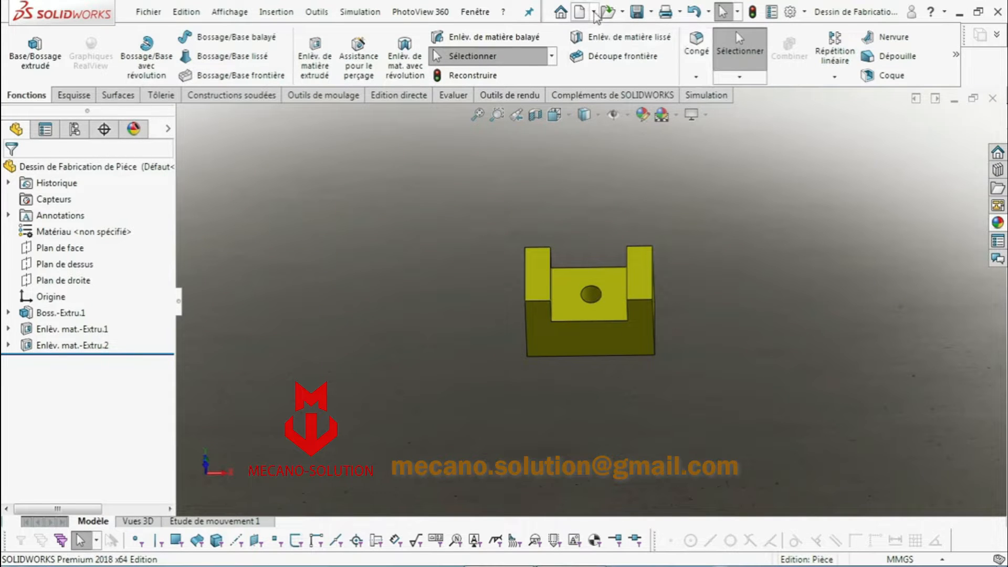
left_click(594, 14)
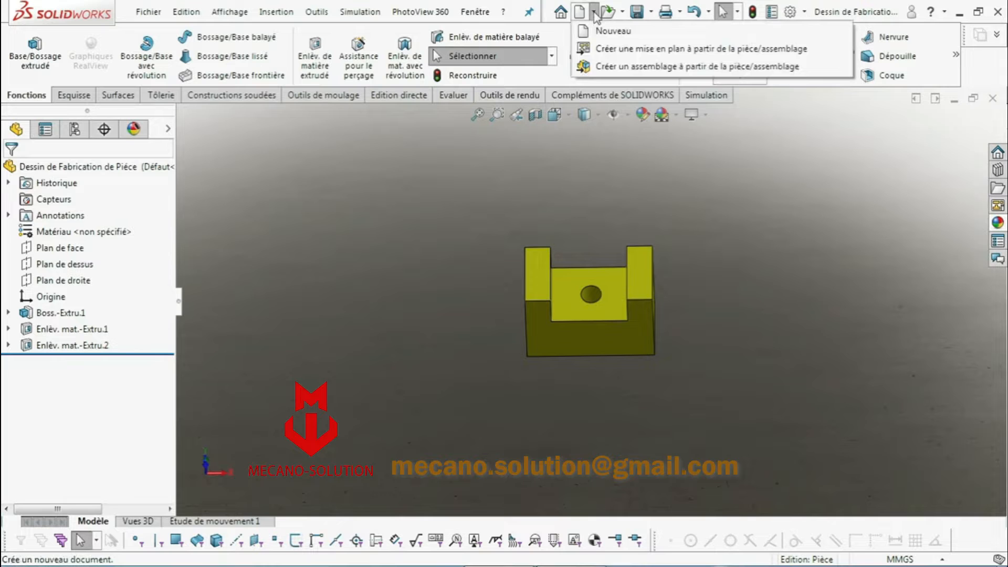
left_click(617, 52)
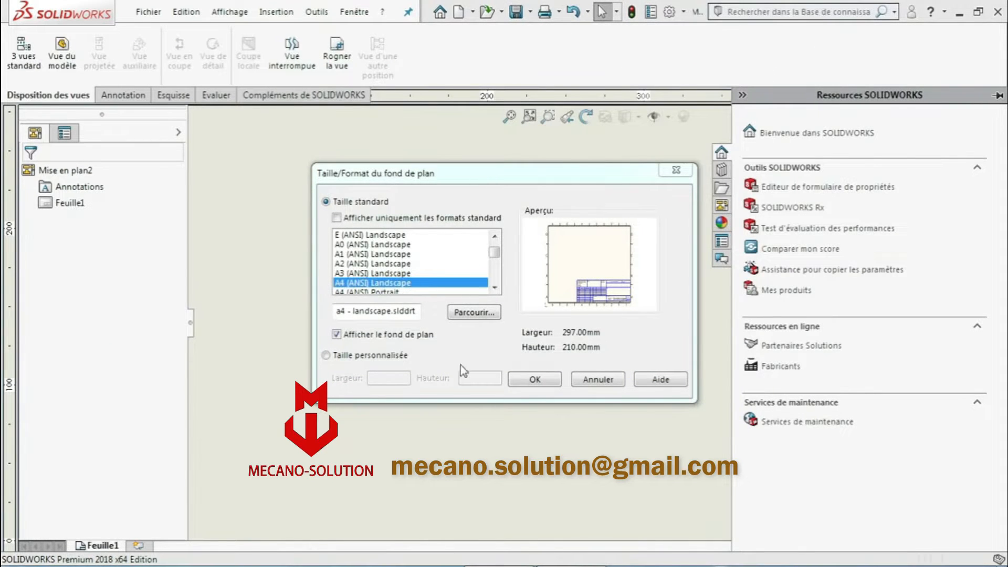
left_click(530, 385)
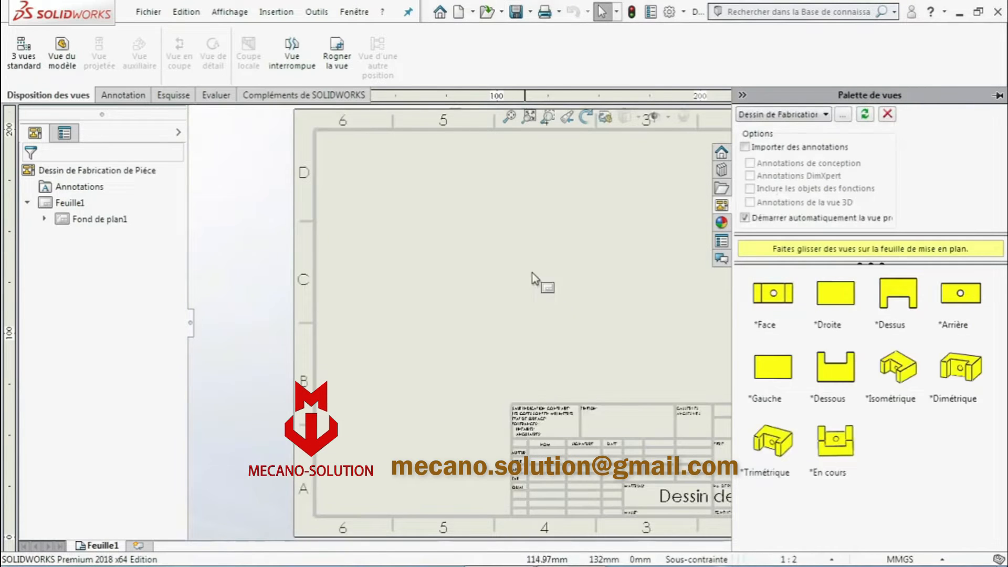
left_click(262, 287)
left_click(992, 115)
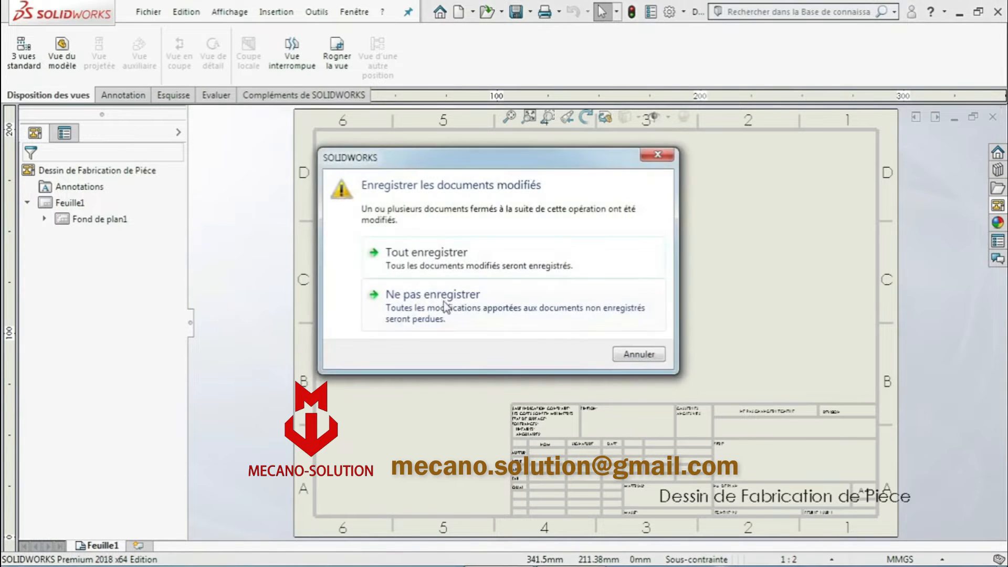
left_click(447, 306)
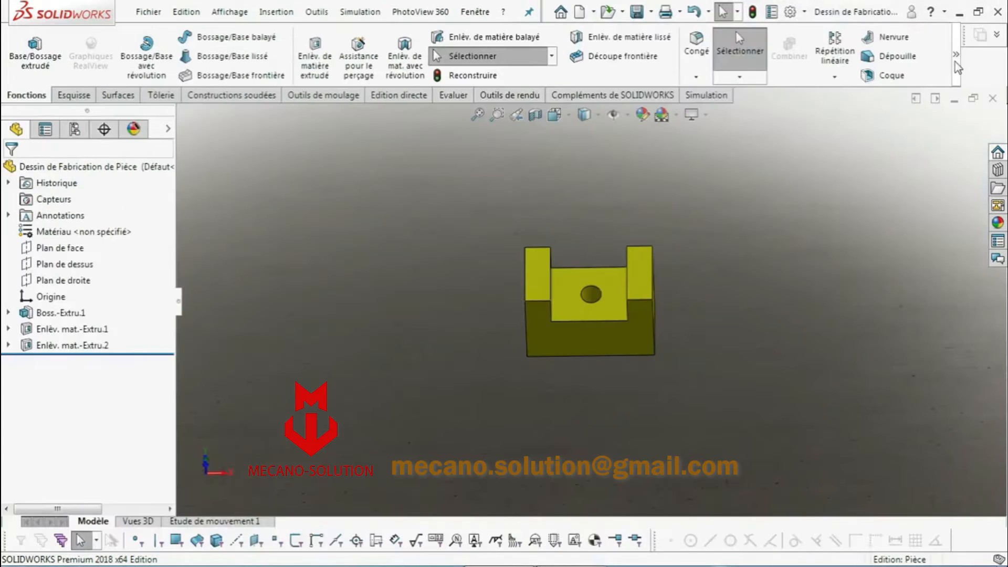
Open the Cartouche drawing file from the desktop and dismiss the search for its missing assembly
left_click(959, 12)
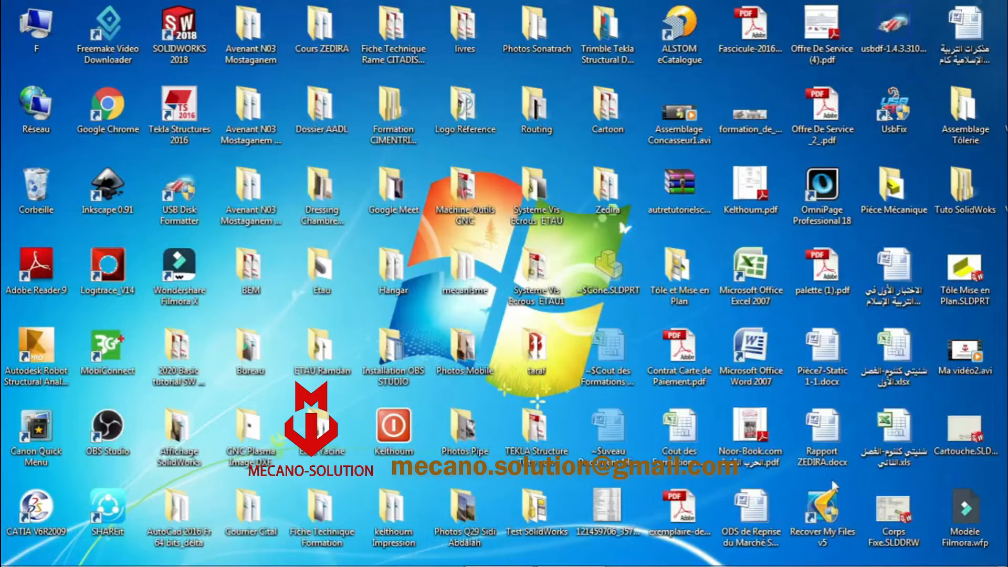
left_click(949, 436)
key("Return")
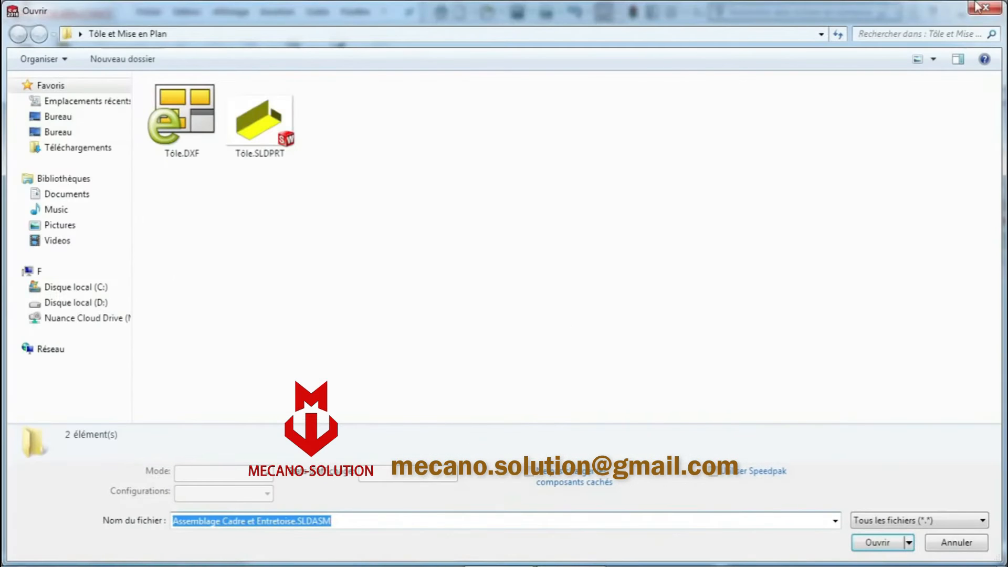
left_click(977, 7)
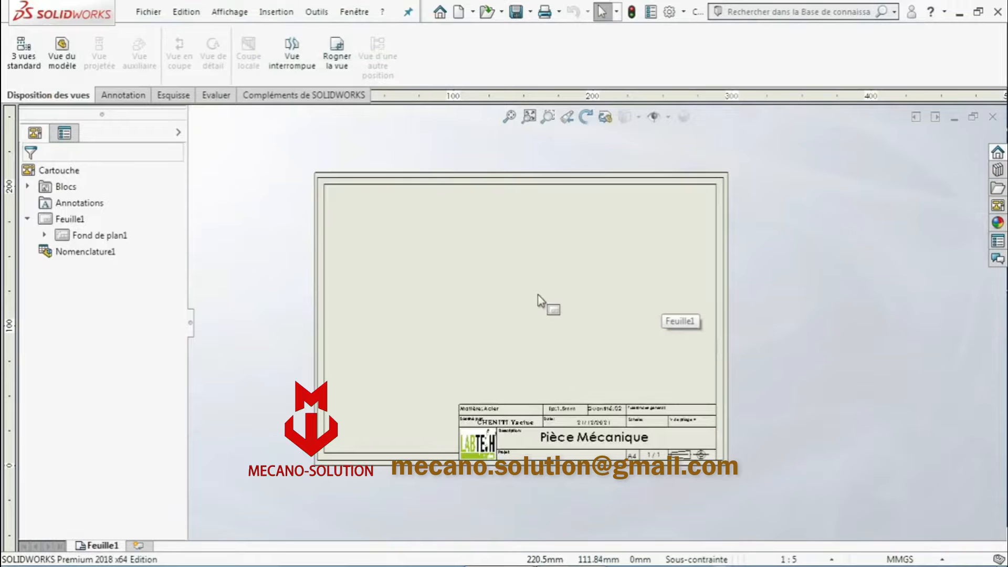
Load Dessin de Fabrication de Pièce.SLDPRT into the view palette and dismiss the search for the missing Assemblage Cadre et Entretoise.SLDASM
left_click(997, 205)
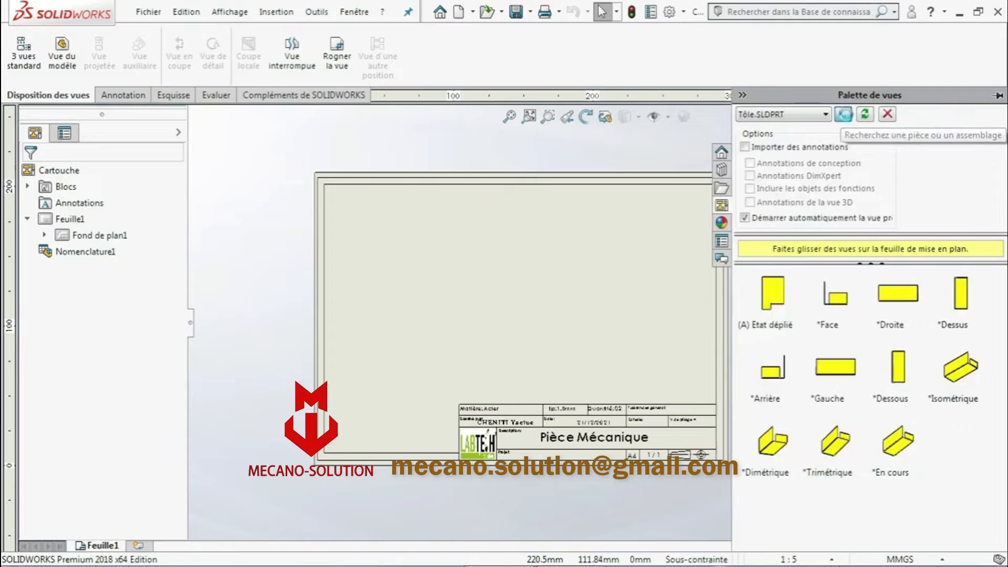
left_click(844, 115)
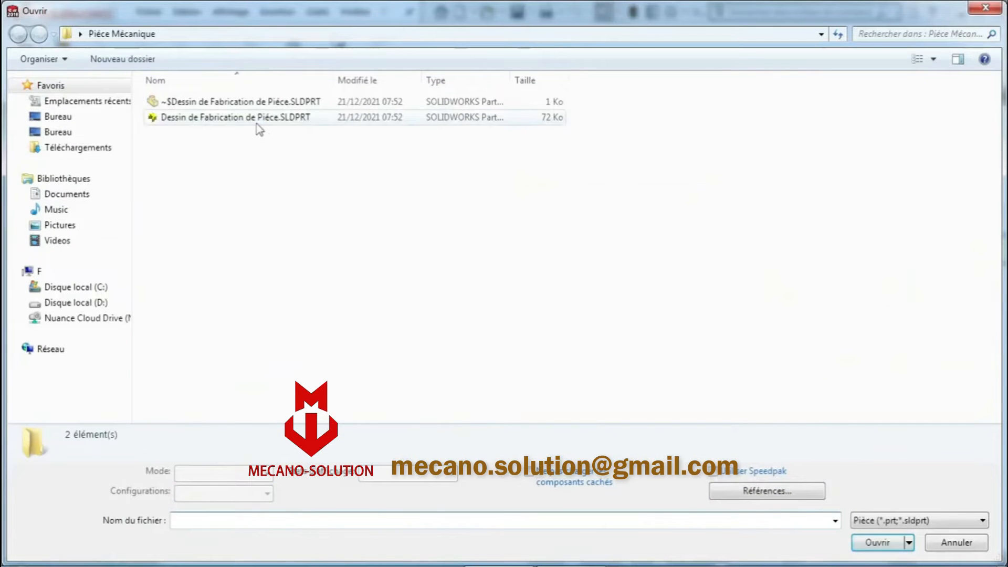
double_click(259, 119)
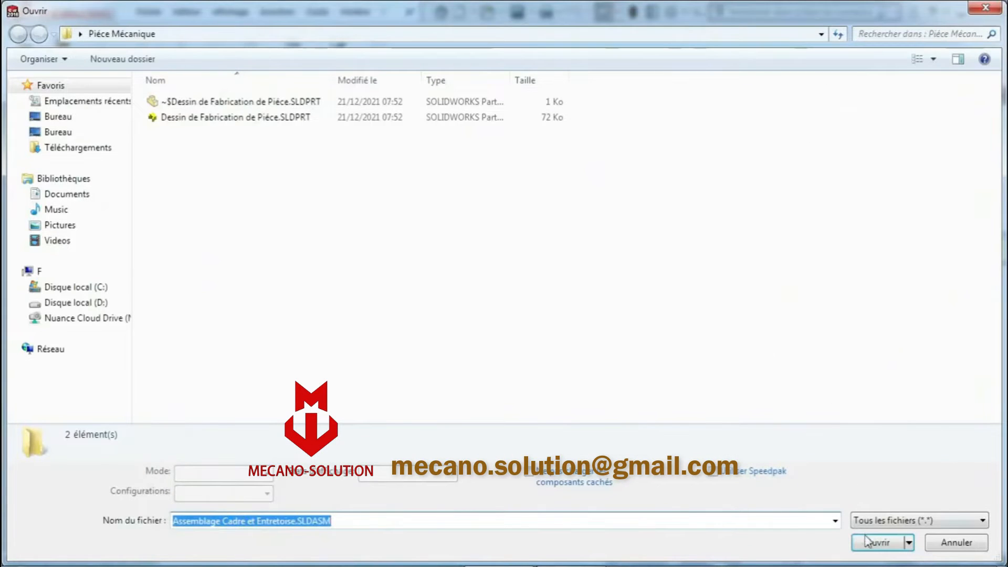
left_click(866, 541)
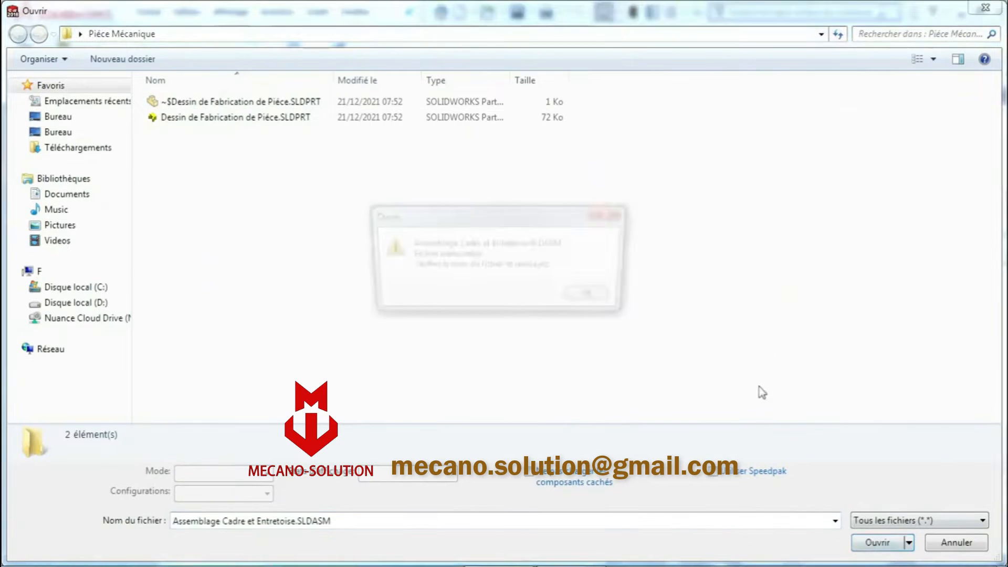
left_click(609, 294)
left_click(996, 7)
Place the part's front view (*Face) in the sheet's upper left area, with one projected view to its right and one below
left_click_drag(786, 319, 412, 248)
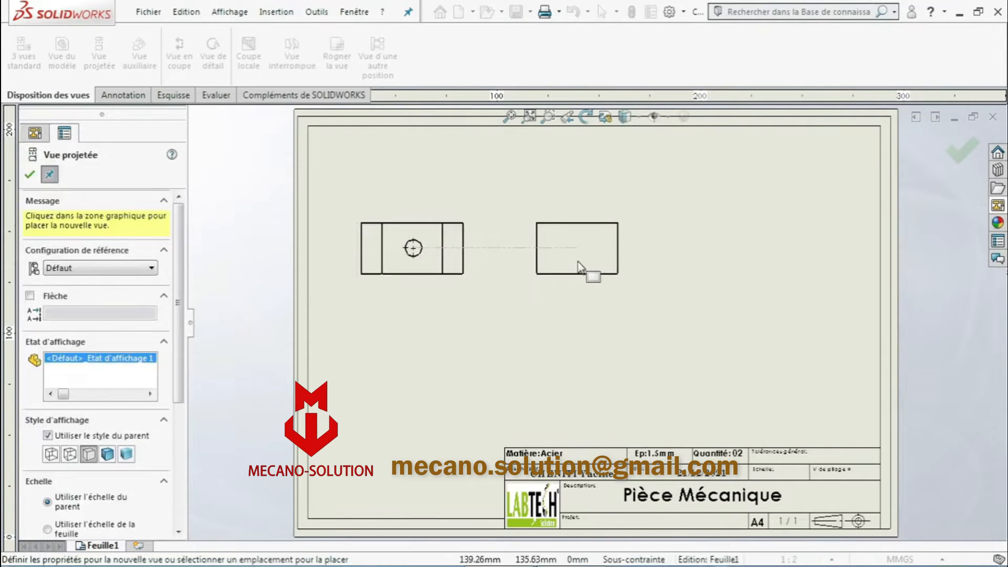
left_click(579, 266)
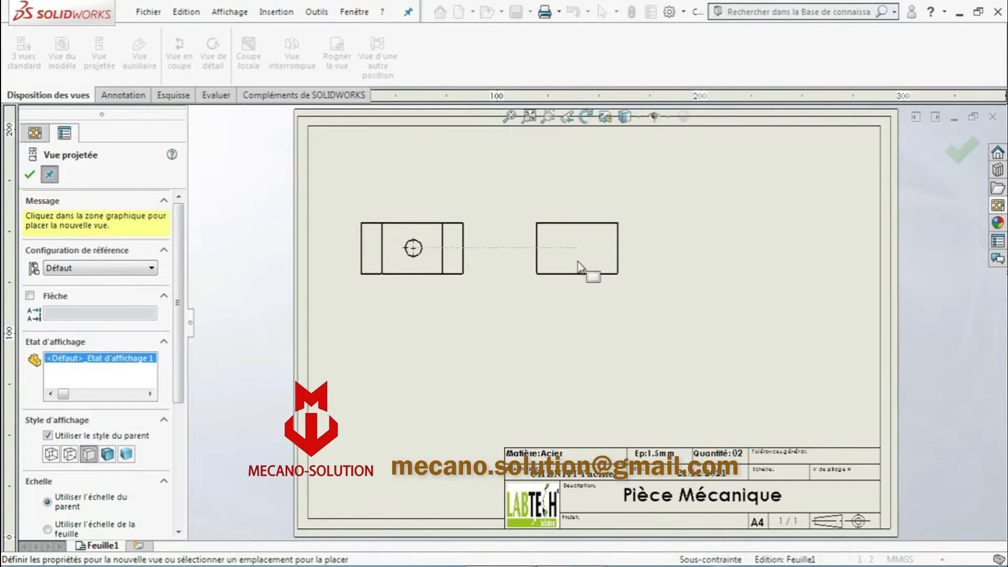
left_click(411, 372)
key("Escape")
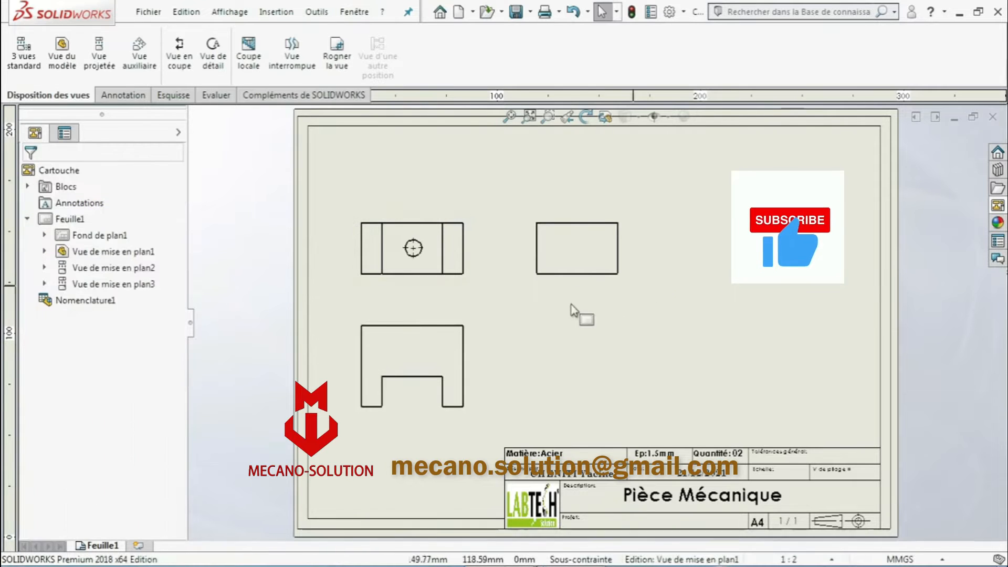
Set the front view to a custom scale of 1:1
left_click(471, 284)
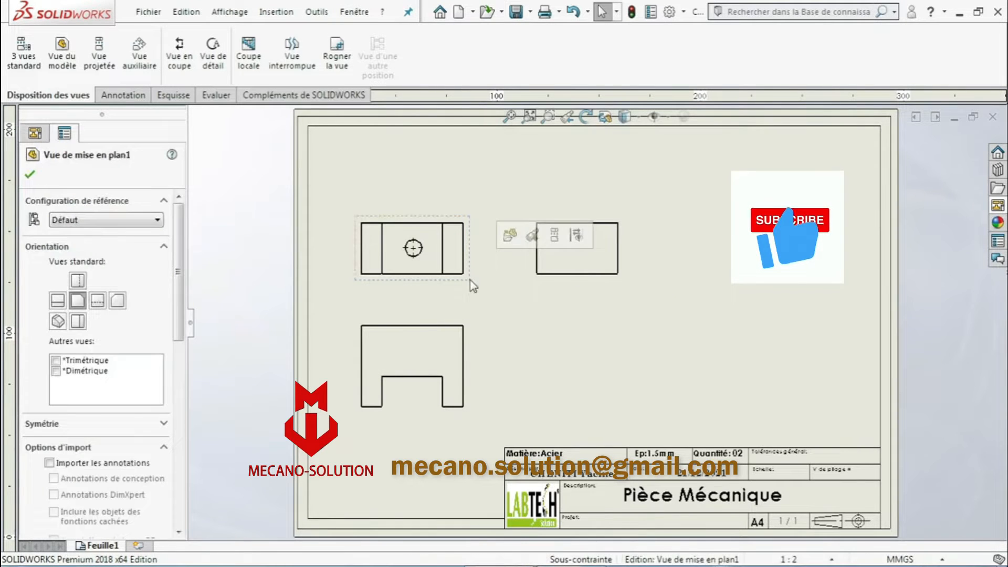
left_click_drag(177, 336, 172, 438)
scroll(172, 438, "down", 3)
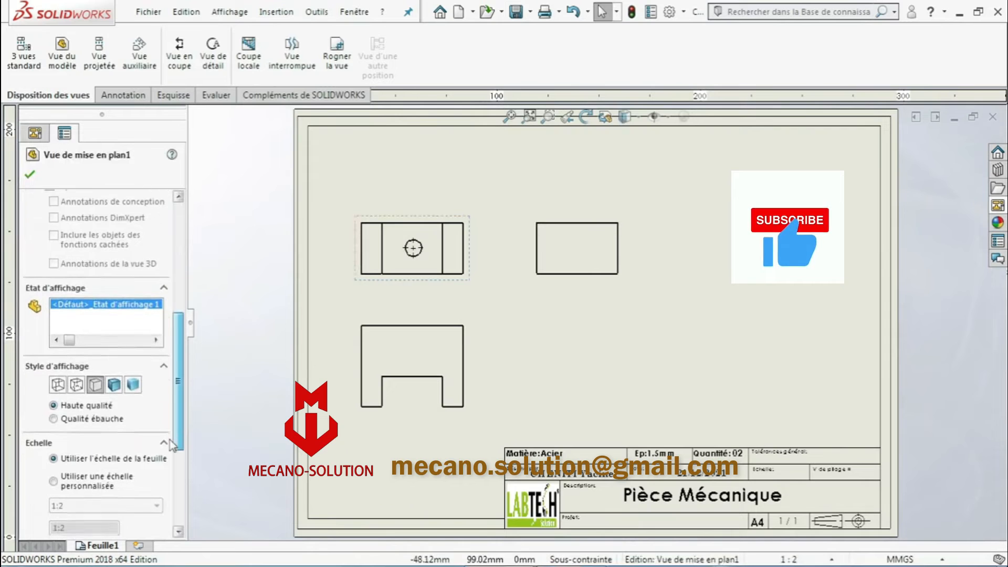
left_click(53, 413)
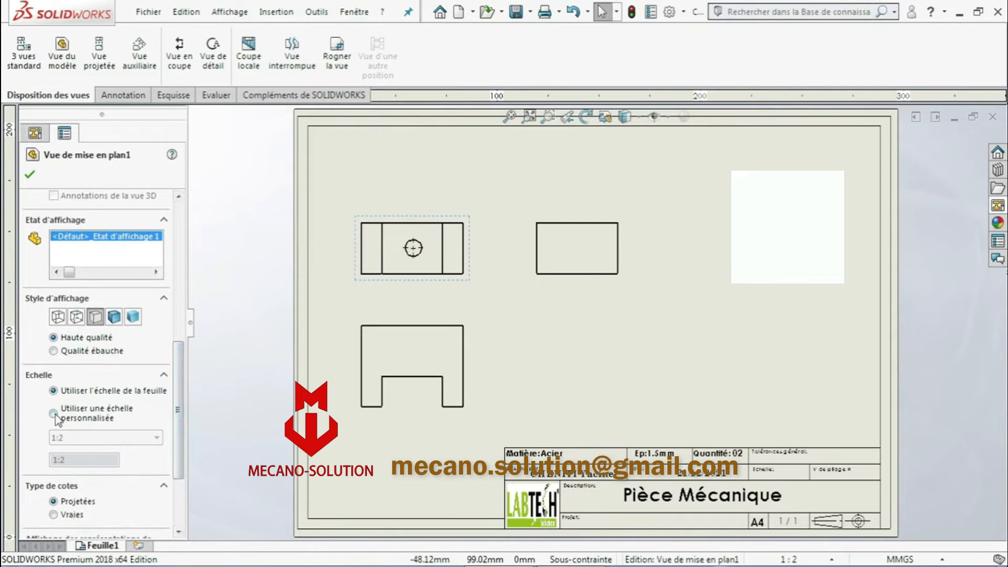
left_click(84, 437)
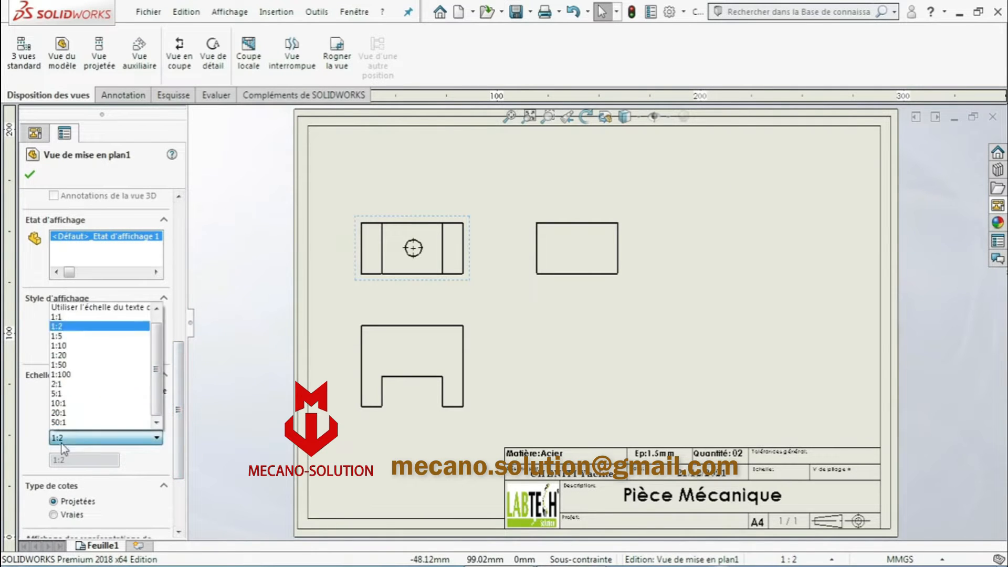
left_click(66, 317)
left_click(770, 288)
Move the front and side views up near the sheet's top border and shift the view below up slightly, clear of the title block
left_click_drag(512, 185, 567, 145)
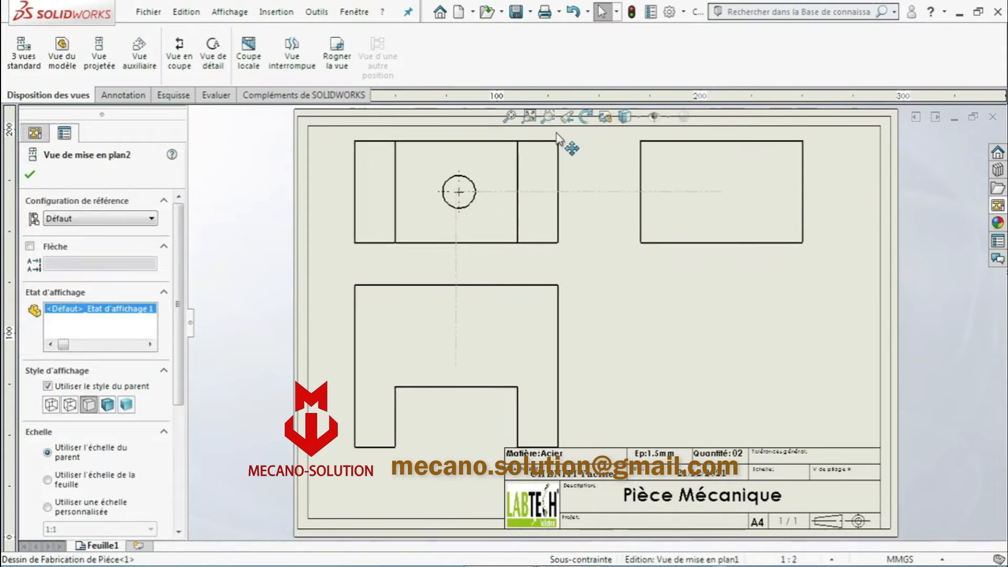
left_click(26, 168)
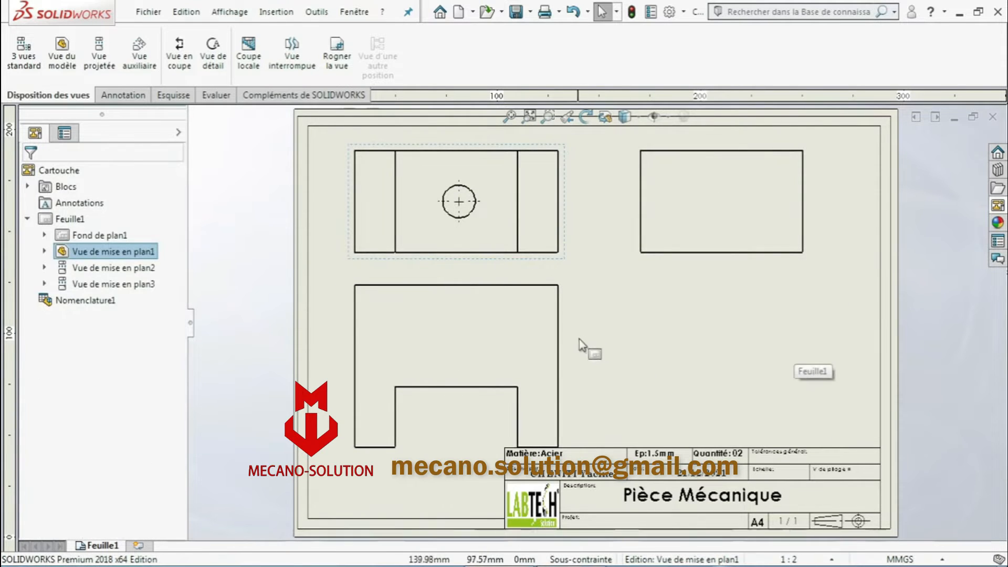
left_click_drag(572, 346, 575, 338)
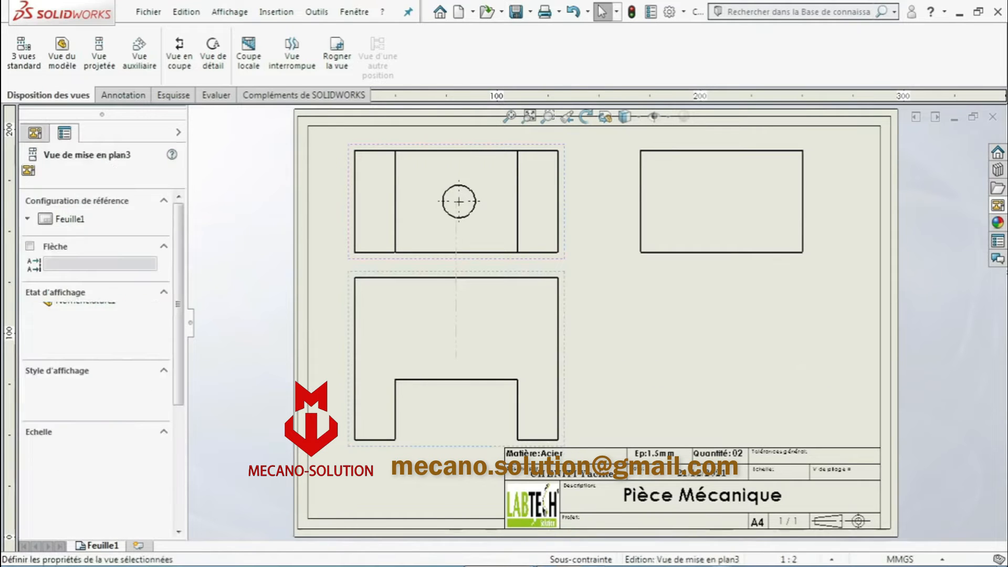
Place the part's current-orientation view (*En cours) on the sheet below the side view, above the title block
left_click(997, 205)
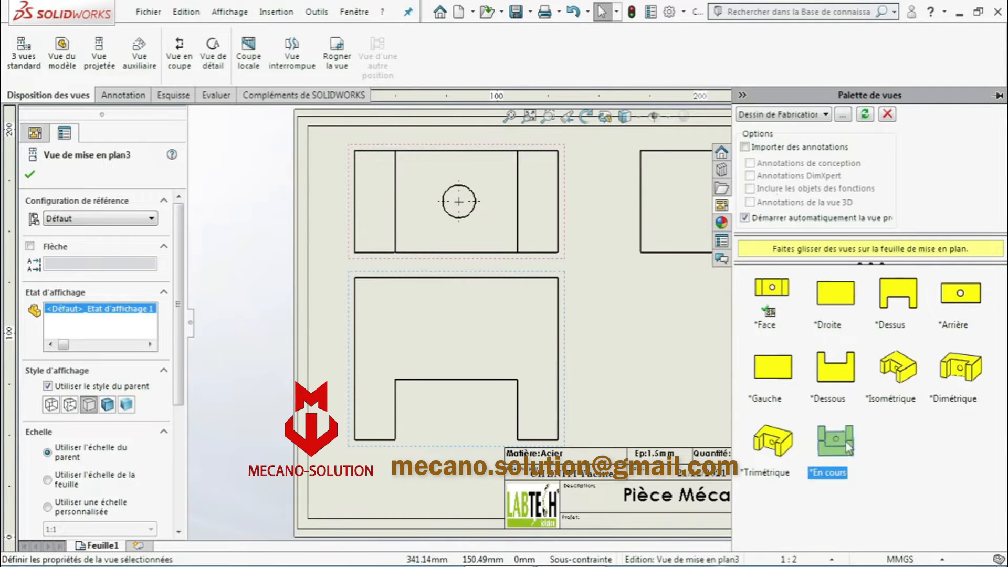
left_click_drag(849, 447, 693, 364)
left_click_drag(649, 395, 649, 394)
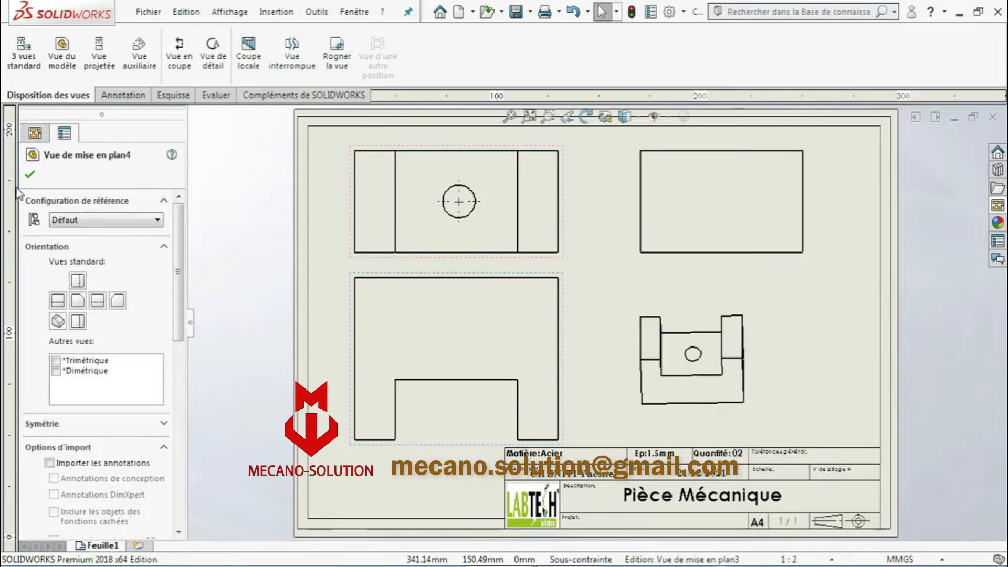
key("Escape")
left_click(751, 417)
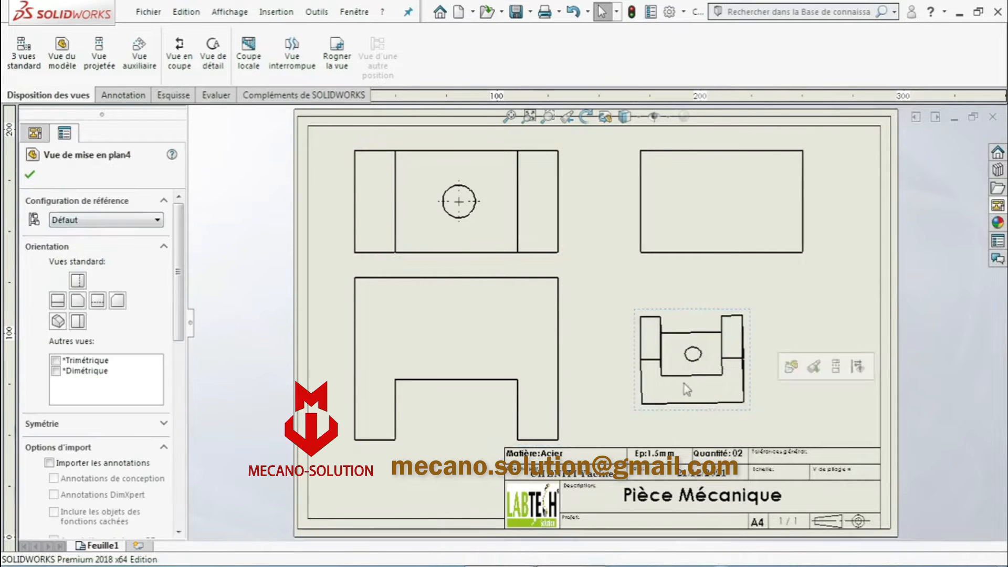
Set the display style of the newly placed pictorial view to shaded with edges
scroll(177, 336, "down", 5)
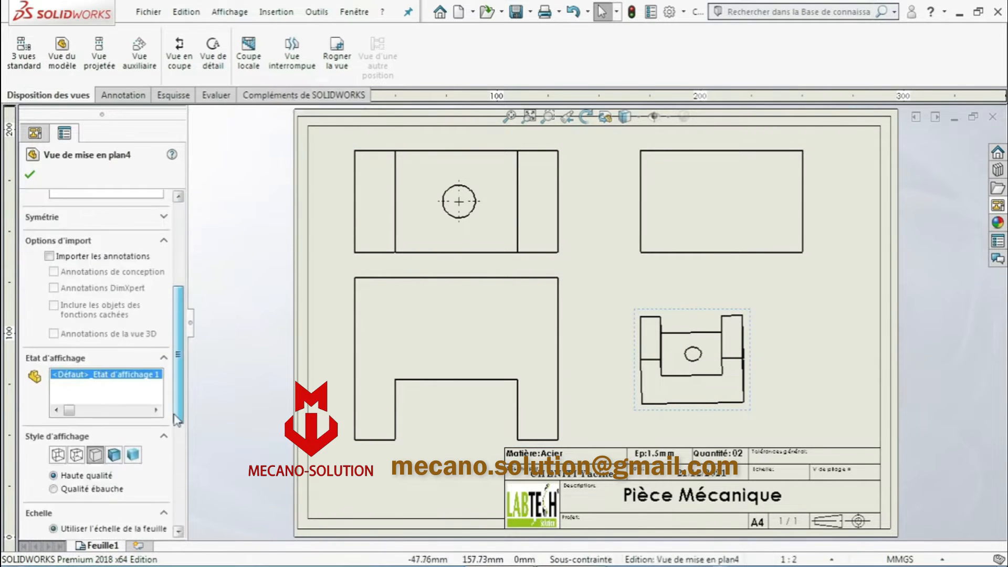
left_click(114, 423)
left_click(30, 174)
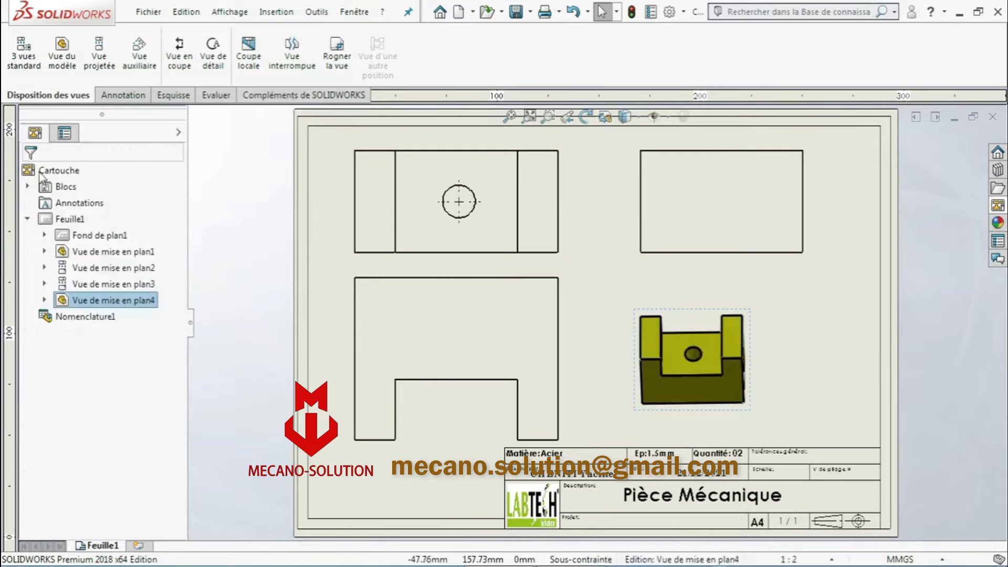
Rotate the pictorial view to an oblique 3D orientation showing the notch and hole, and move the side view slightly closer to the front view
mouse_move(695, 348)
left_mouse_down()
mouse_move(655, 334)
mouse_move(664, 377)
mouse_move(680, 353)
left_mouse_up()
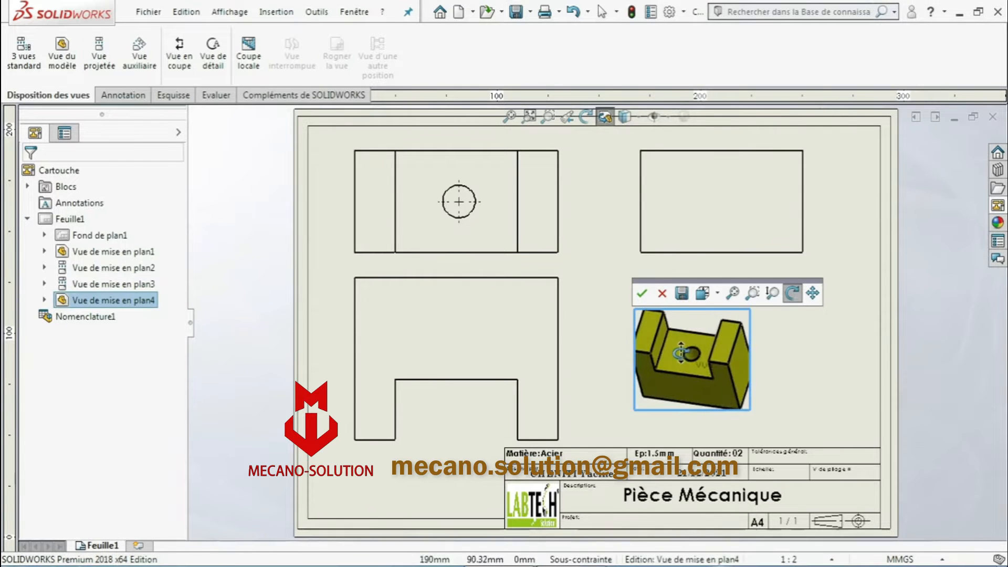
left_click(642, 293)
left_click_drag(710, 270, 682, 269)
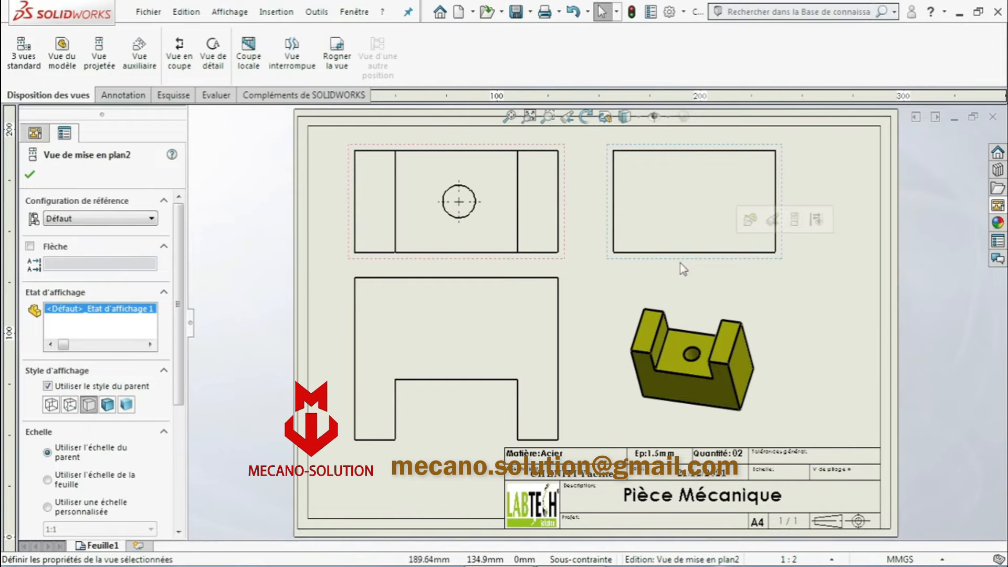
Set the front view's display style to hidden lines visible, so its projected views inherit it
left_click(574, 269)
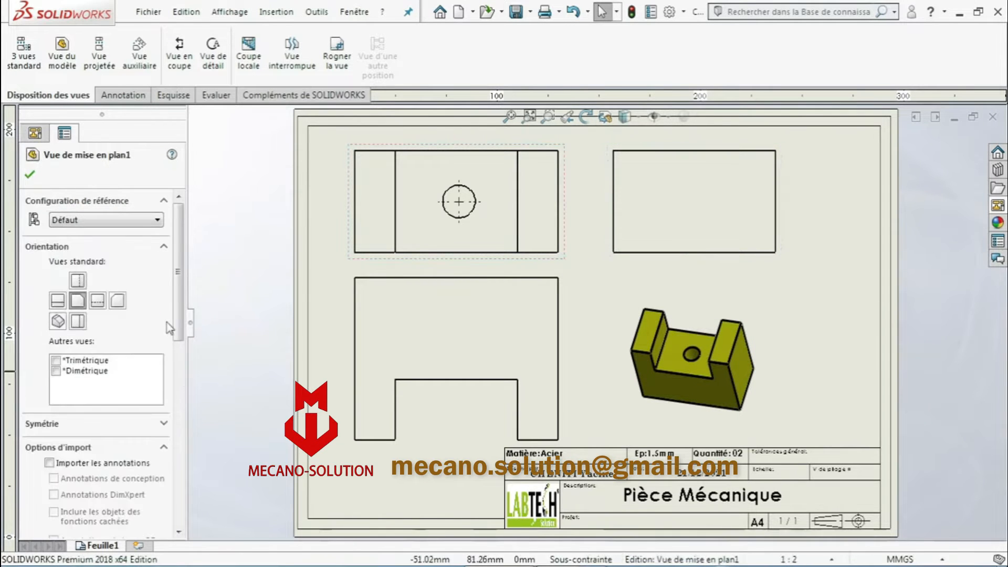
left_click_drag(181, 338, 188, 452)
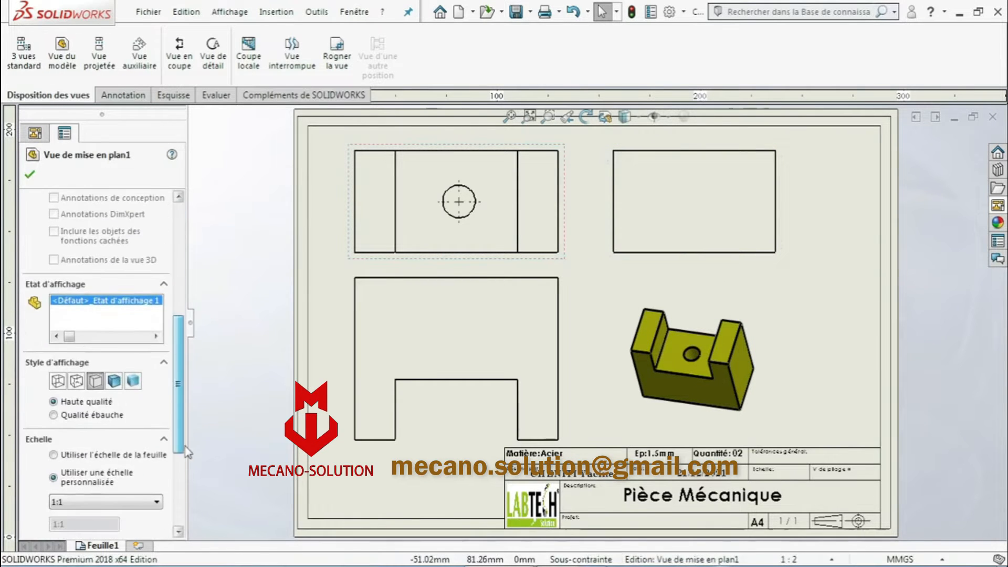
left_click(77, 381)
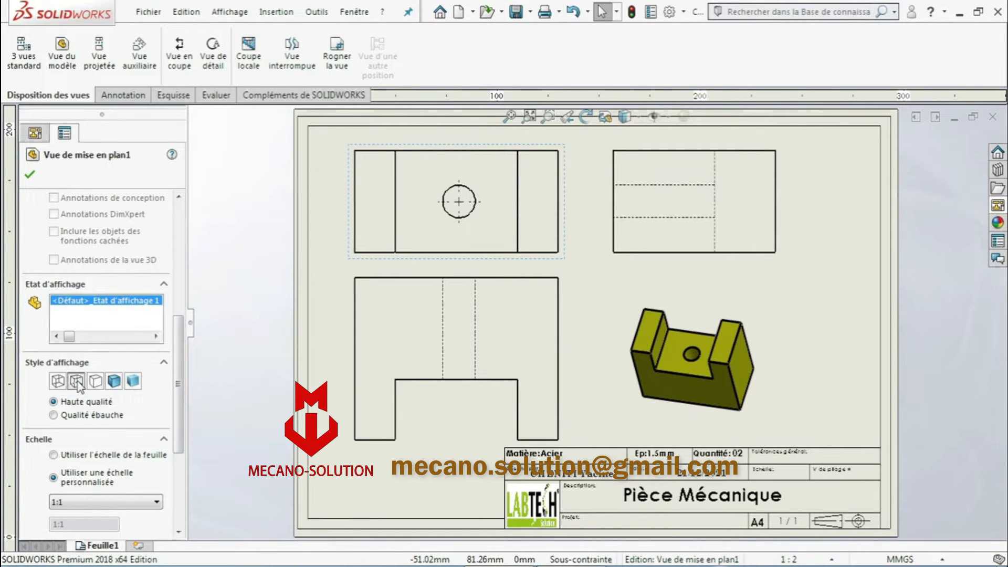
left_click(29, 175)
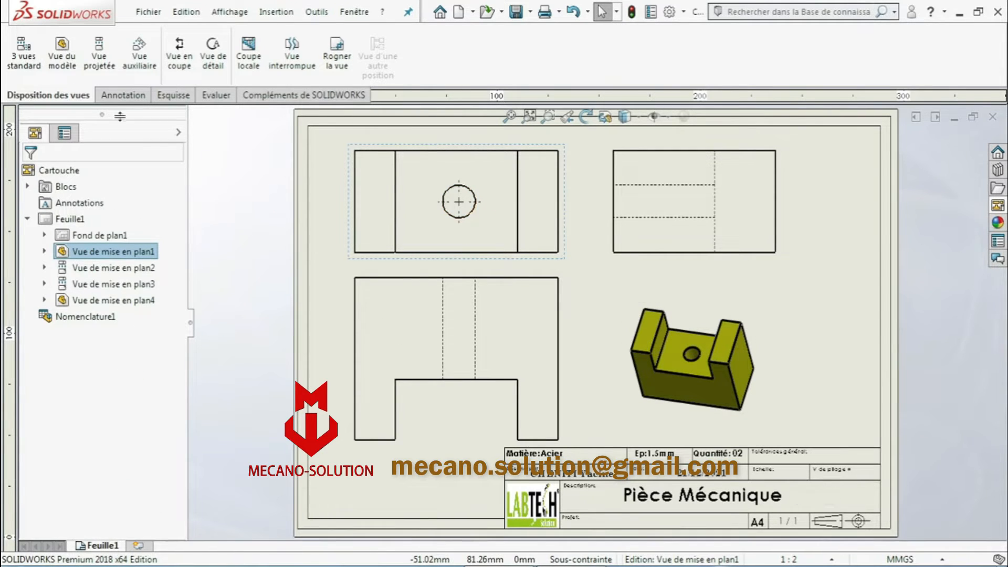
Automatically insert hole centerlines in the view below the front view and in the side view
left_click(119, 95)
left_click(751, 57)
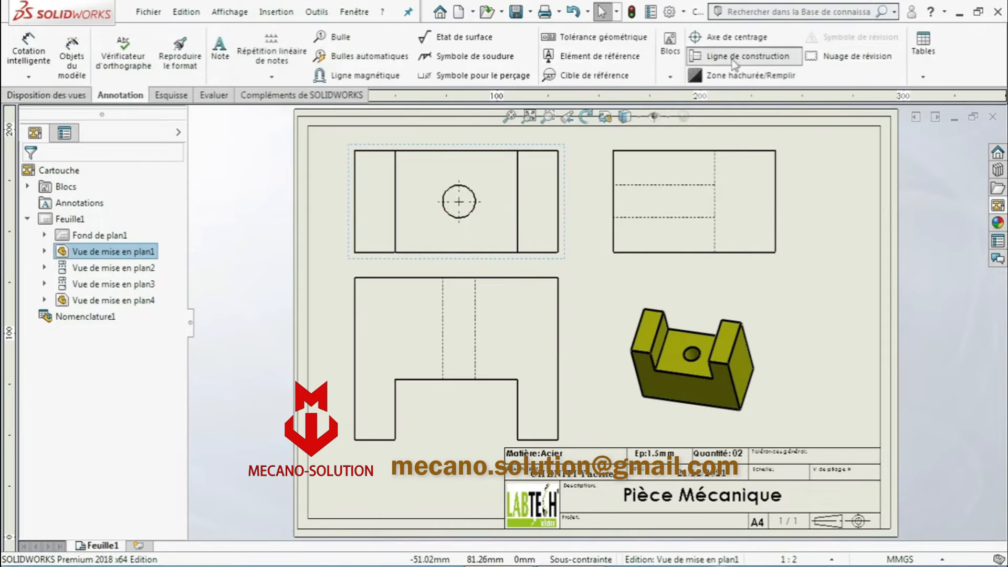
left_click(448, 459)
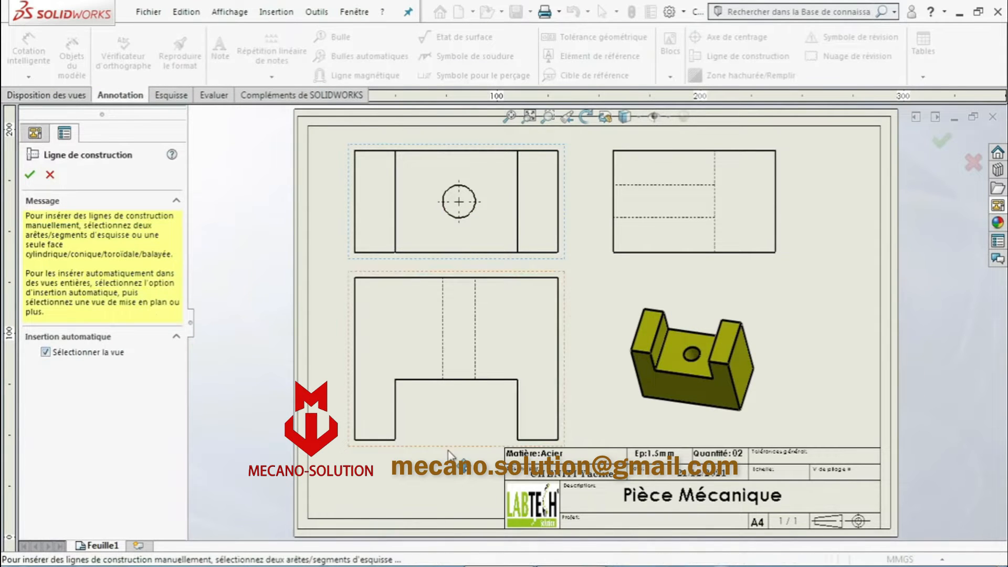
left_click(776, 270)
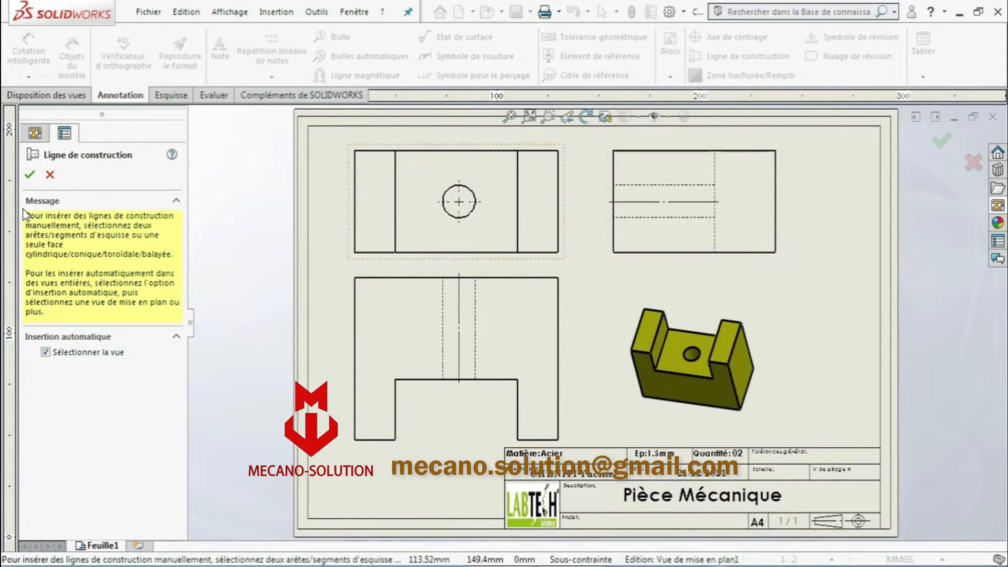
left_click(29, 175)
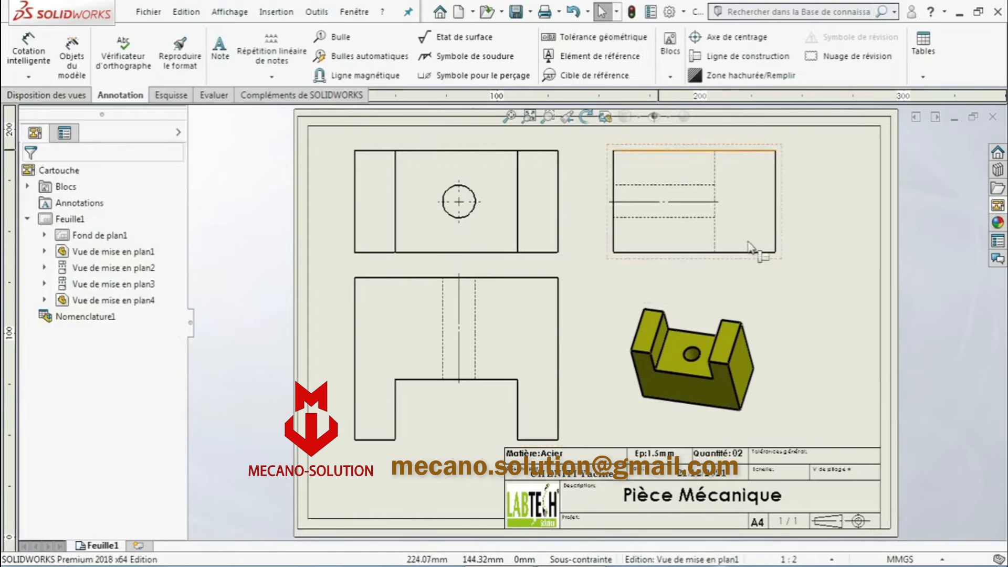
Delete the projected side view beside the front view
right_click(760, 269)
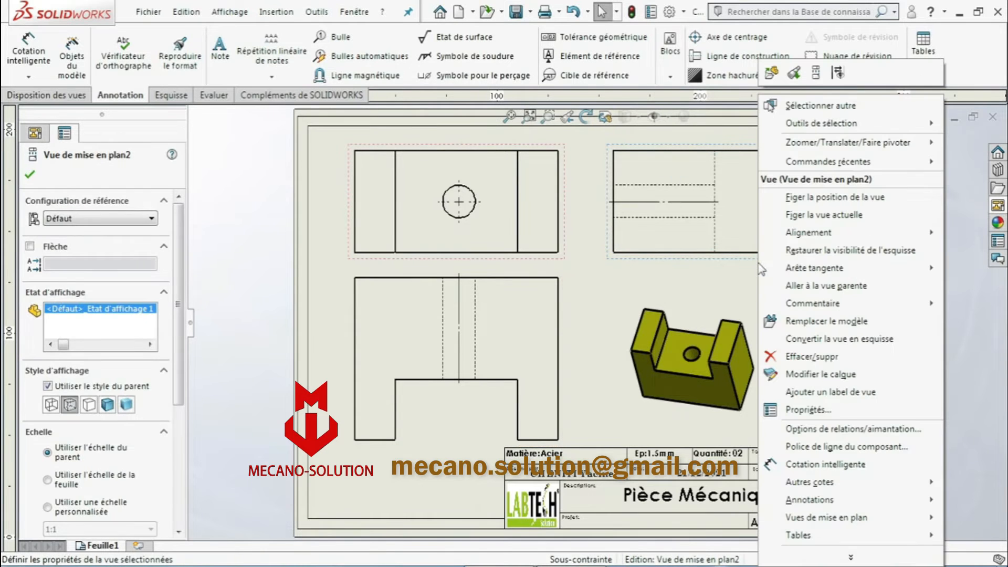
left_click(808, 357)
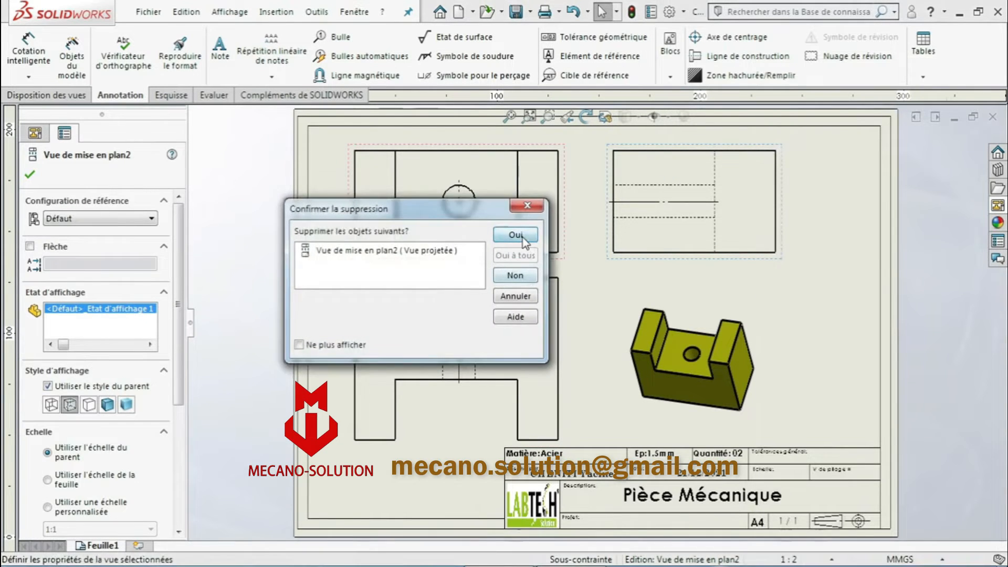
left_click(515, 234)
Create a section view through the front view's hole centre with a vertical cutting line, direction reversed, and place it beside the front view
left_click(46, 95)
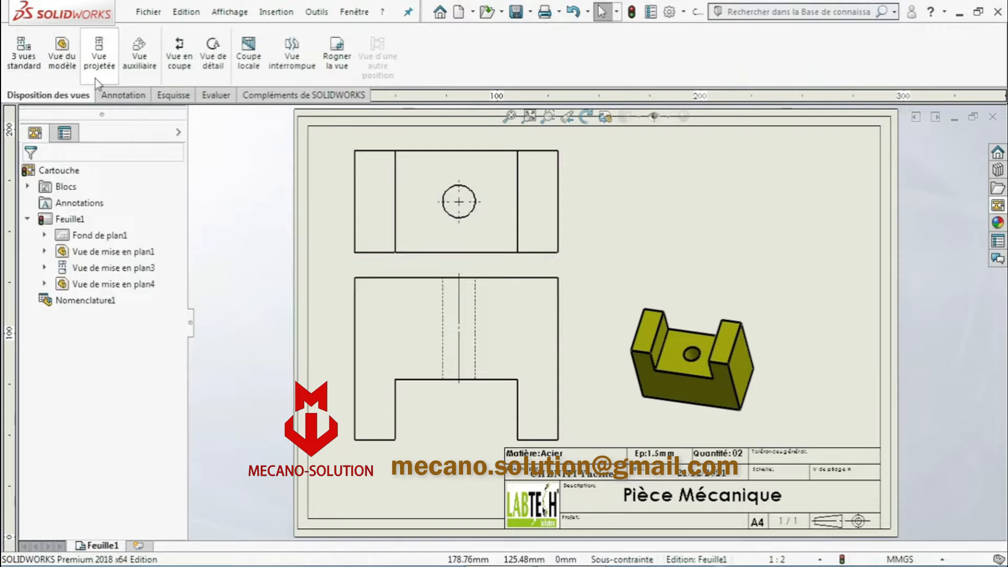
left_click(178, 58)
left_click(460, 203)
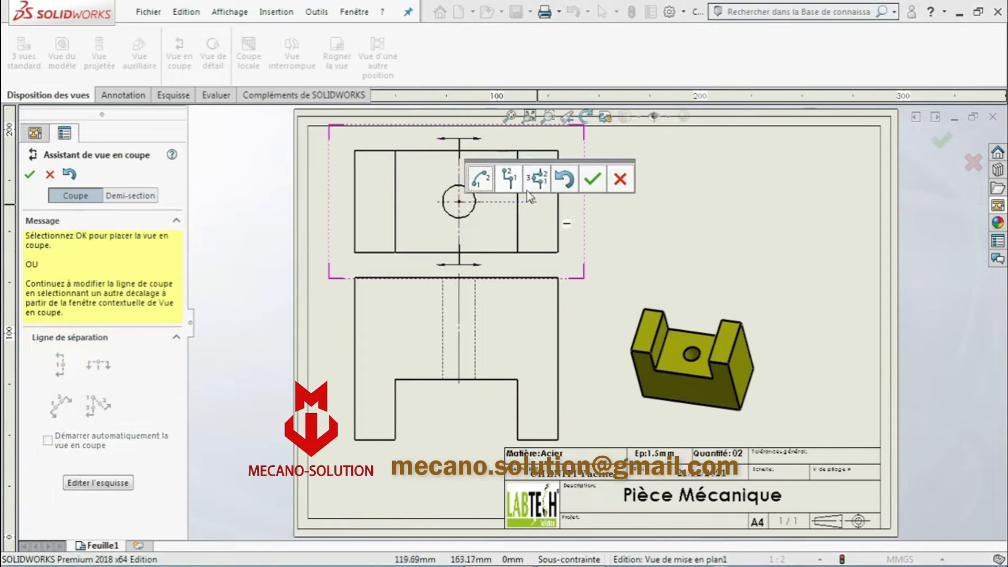
left_click(593, 184)
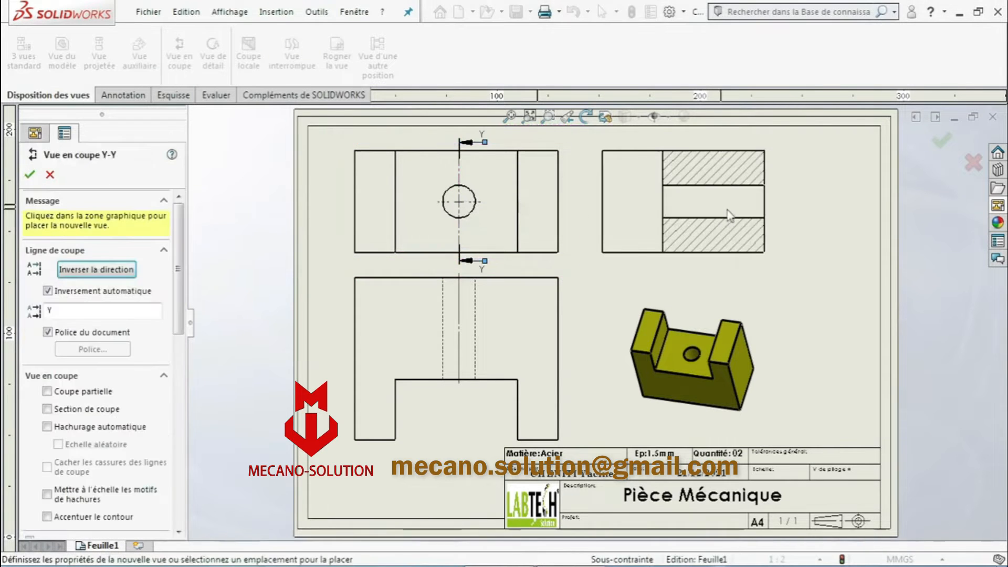
left_click(732, 215)
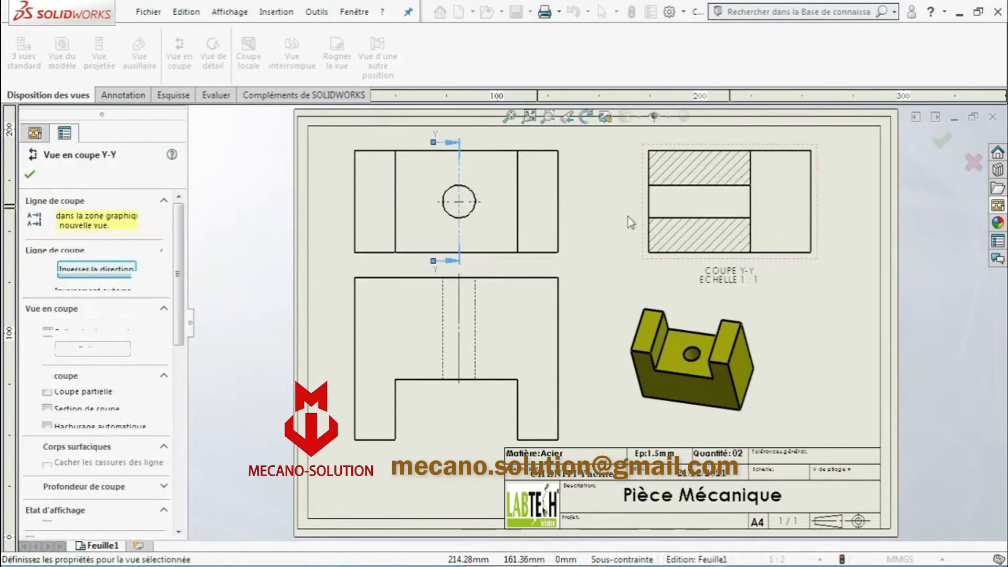
left_click(30, 175)
Dimension the overall depth of the view below the front view between its top and bottom edges, placed on its left side
left_click(122, 95)
left_click(170, 98)
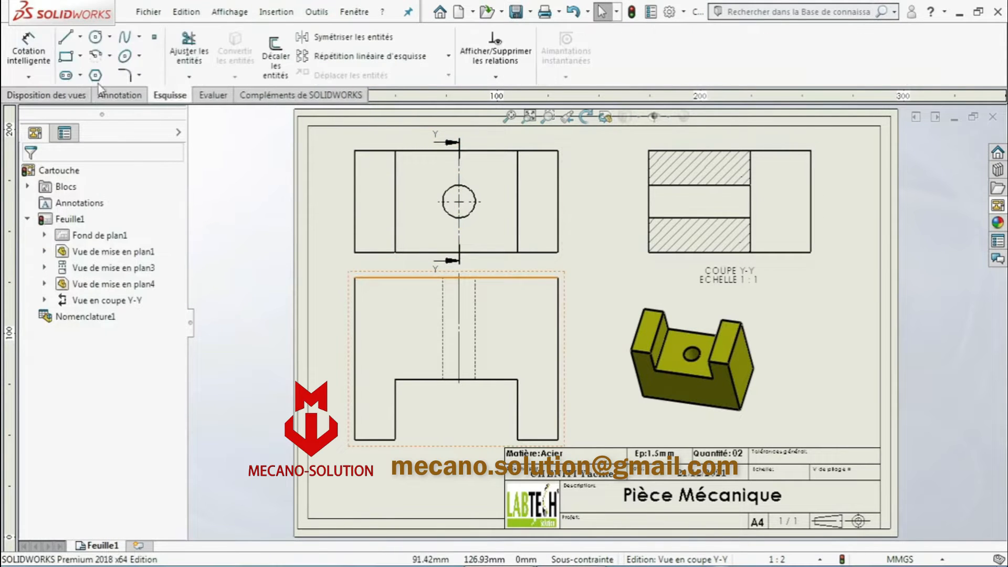
left_click(33, 58)
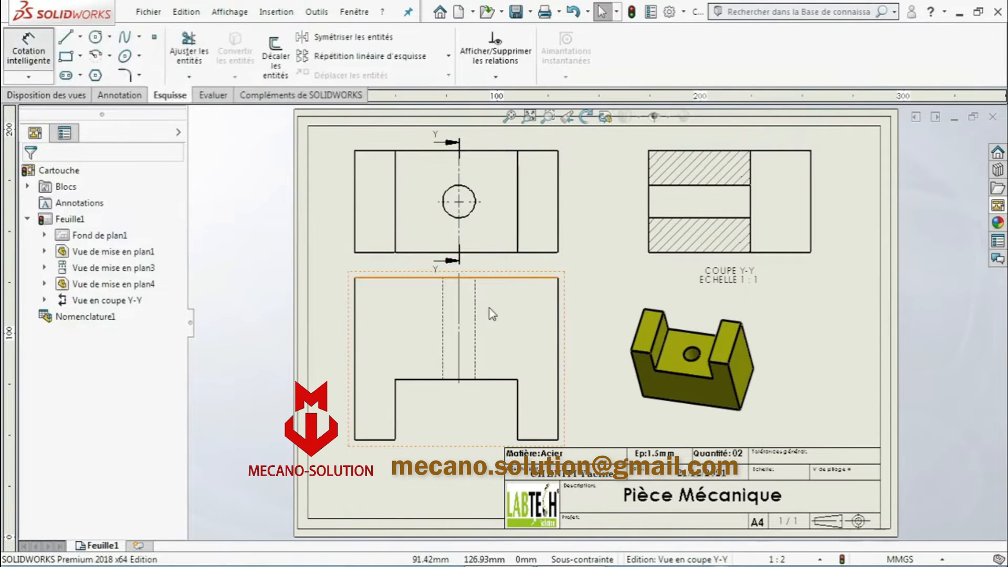
left_click(409, 278)
left_click(379, 440)
left_click(331, 360)
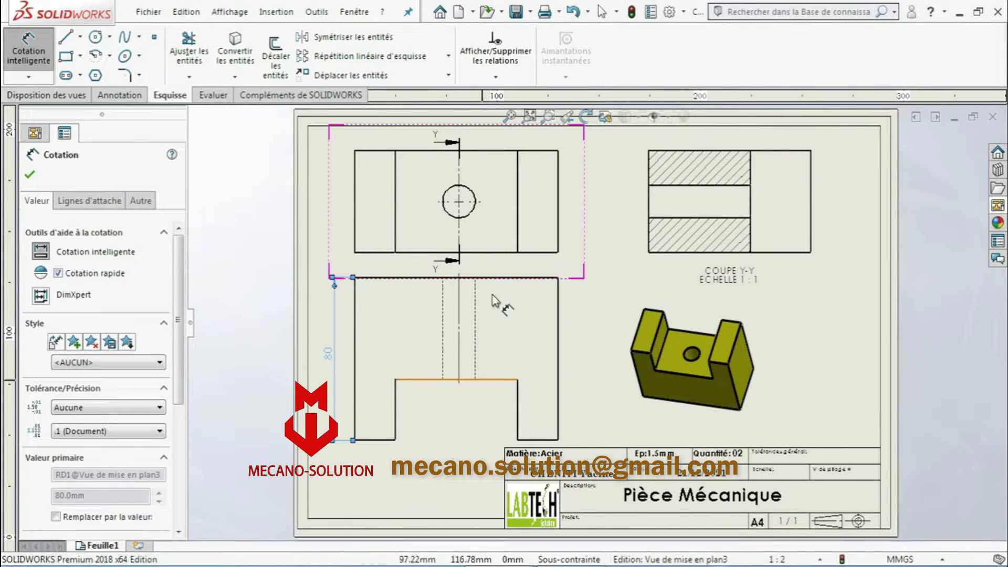
Dimension the front view's height along its left edge, in line with the depth dimension of the view below
scroll(496, 226, "up", 1)
scroll(648, 224, "down", 1)
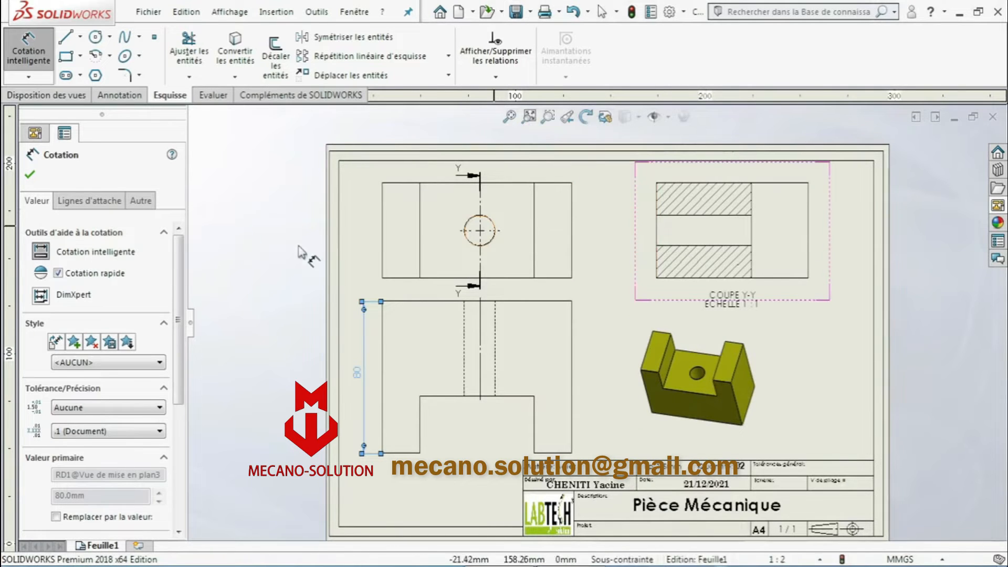
left_click(382, 247)
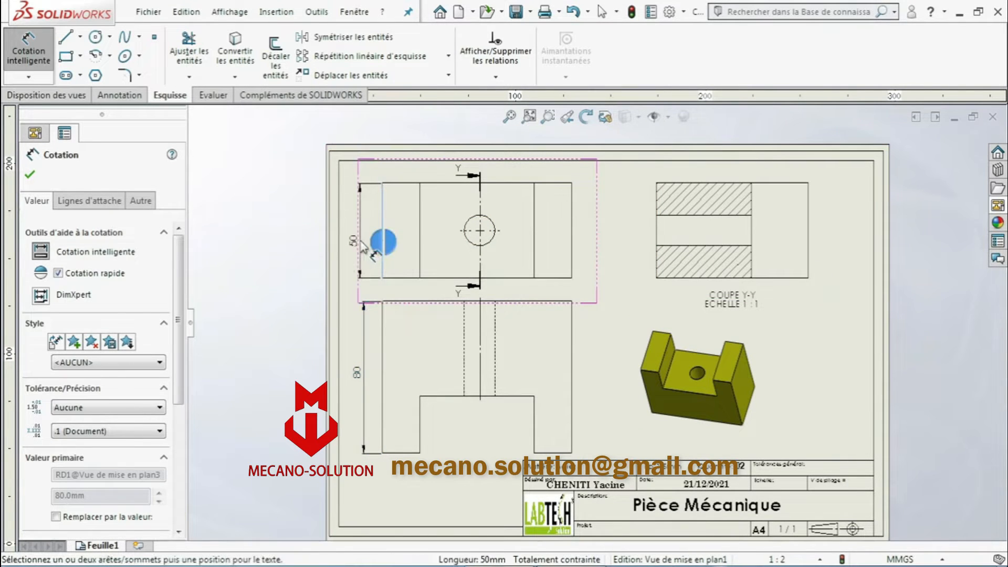
left_click(361, 245)
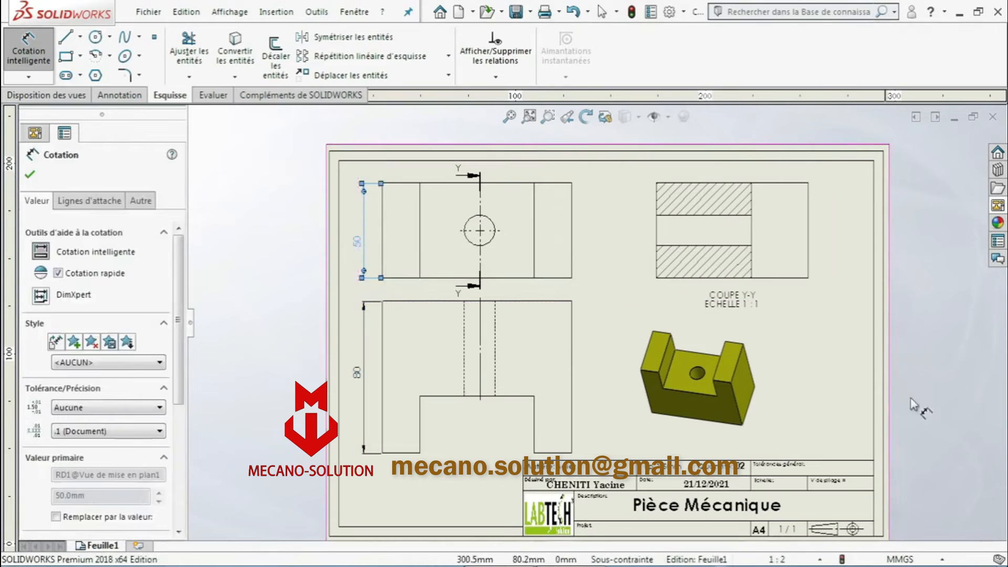
Dimension the overall width of the view below the front view, placed just above its top edge
left_click(758, 182)
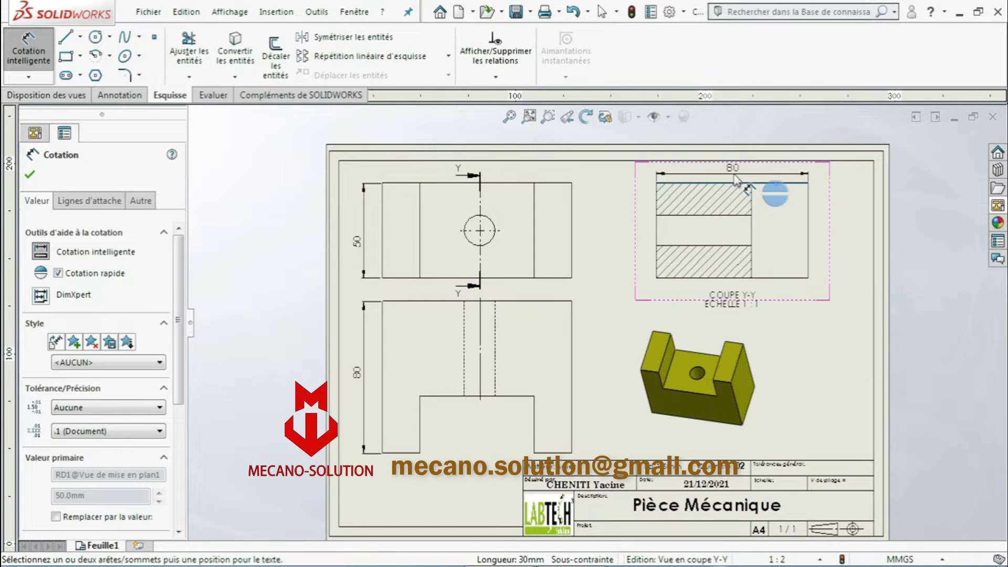
key("Escape")
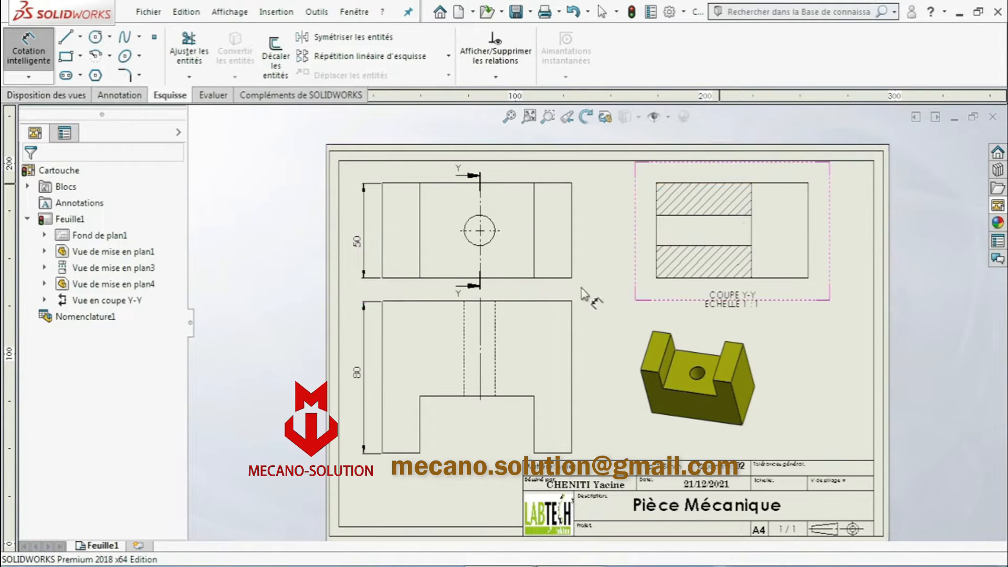
left_click(527, 303)
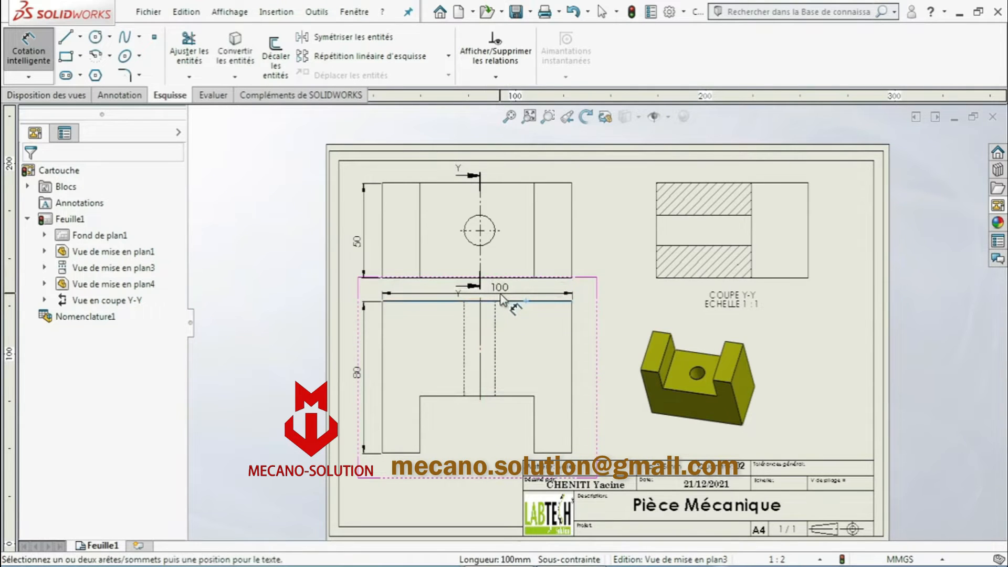
left_click(501, 299)
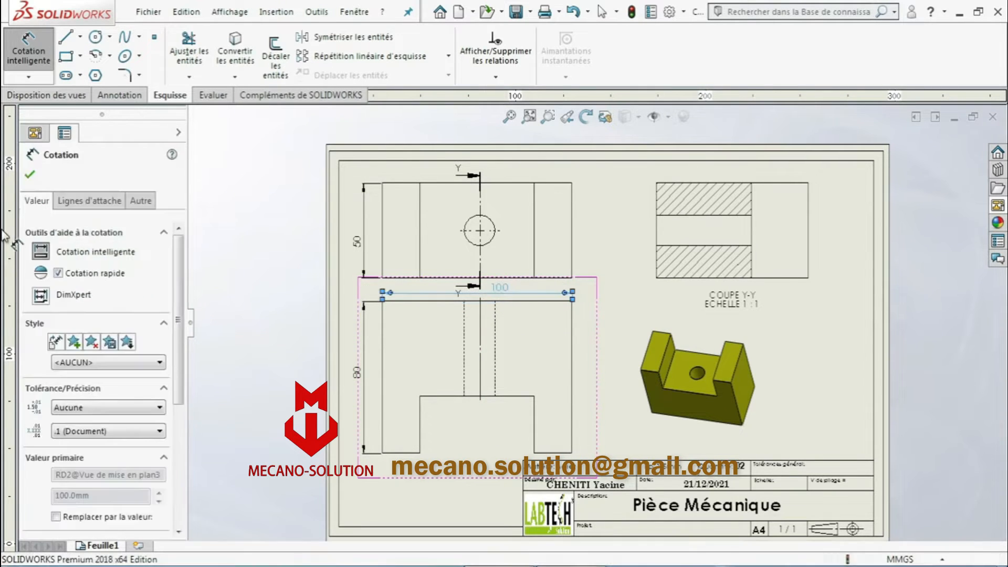
key("Escape")
key("Escape")
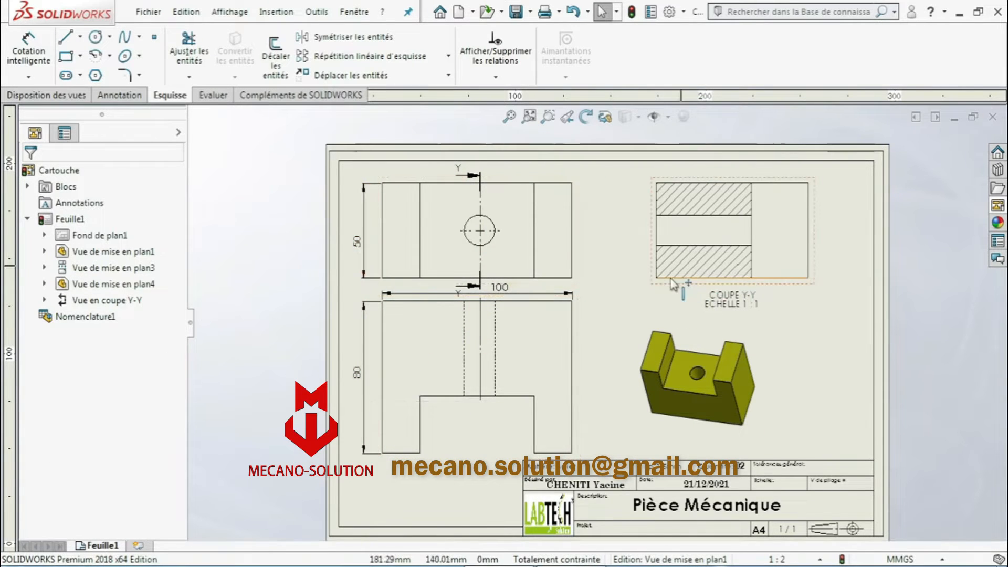
Add centre lines automatically to the section view Y-Y by selecting the whole view for insertion
scroll(674, 283, "down", 2)
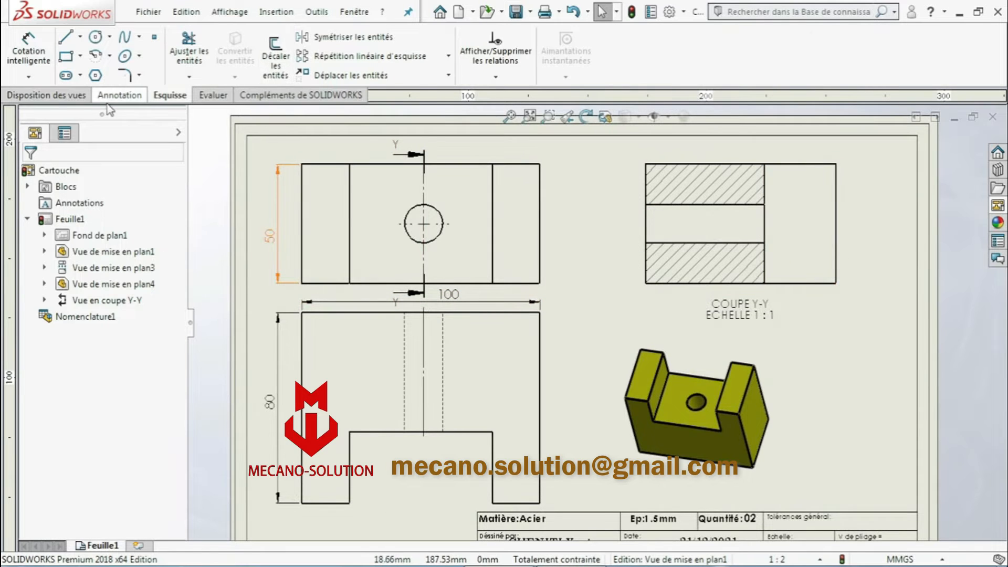
left_click(120, 95)
left_click(741, 56)
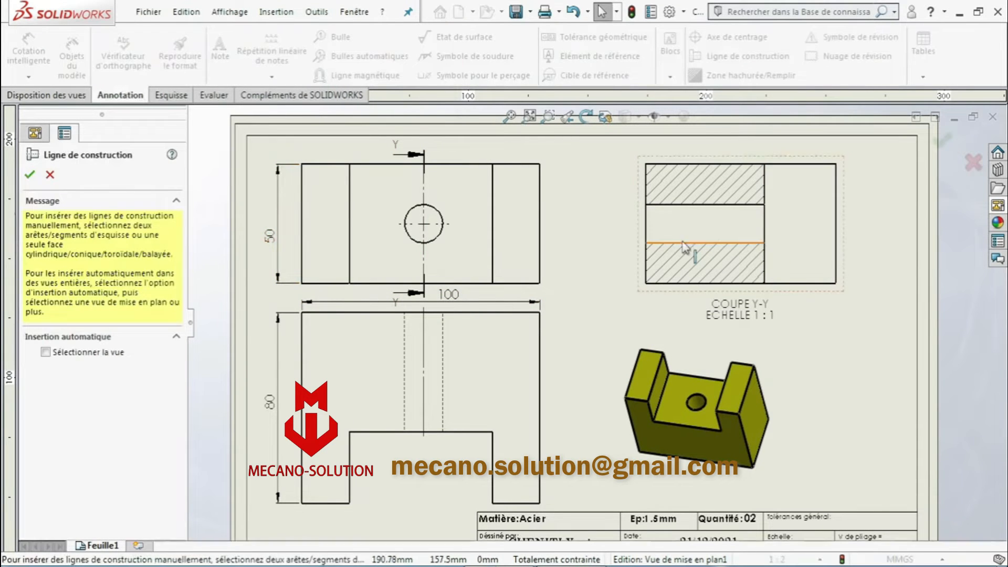
left_click(52, 355)
left_click(624, 286)
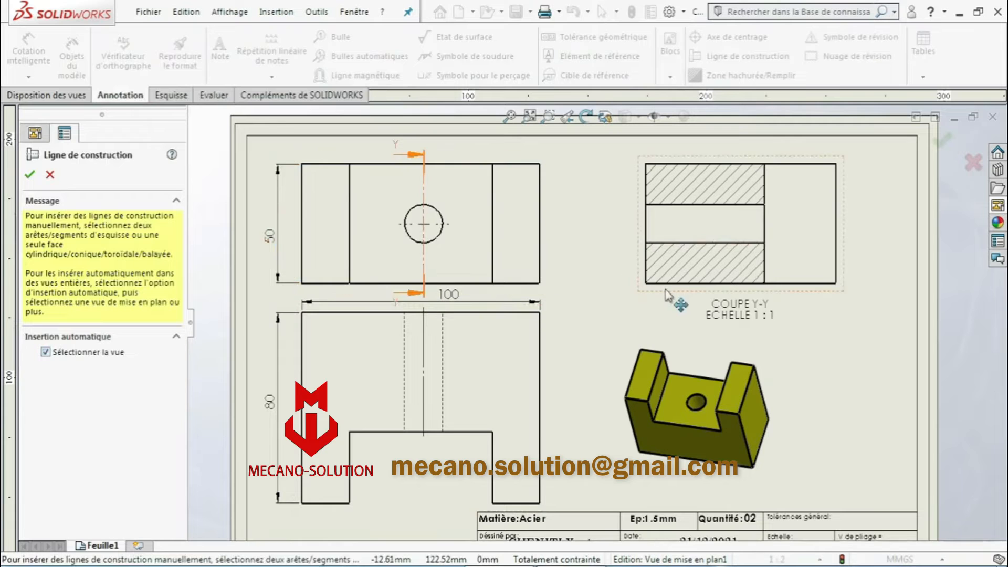
left_click(32, 176)
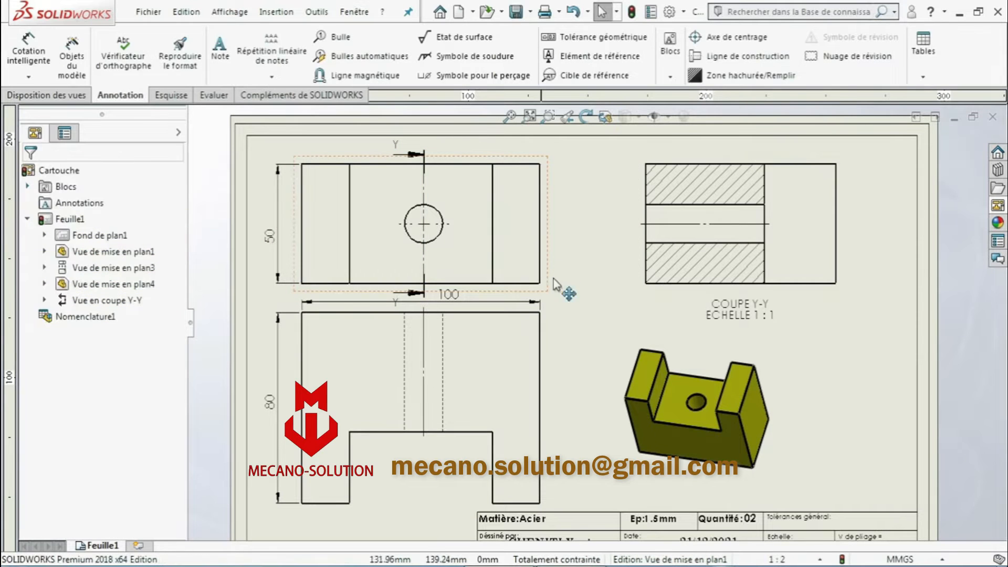
Dimension the hole's diameter in the front view, with the text placed diagonally above the circle
scroll(677, 371, "up", 1)
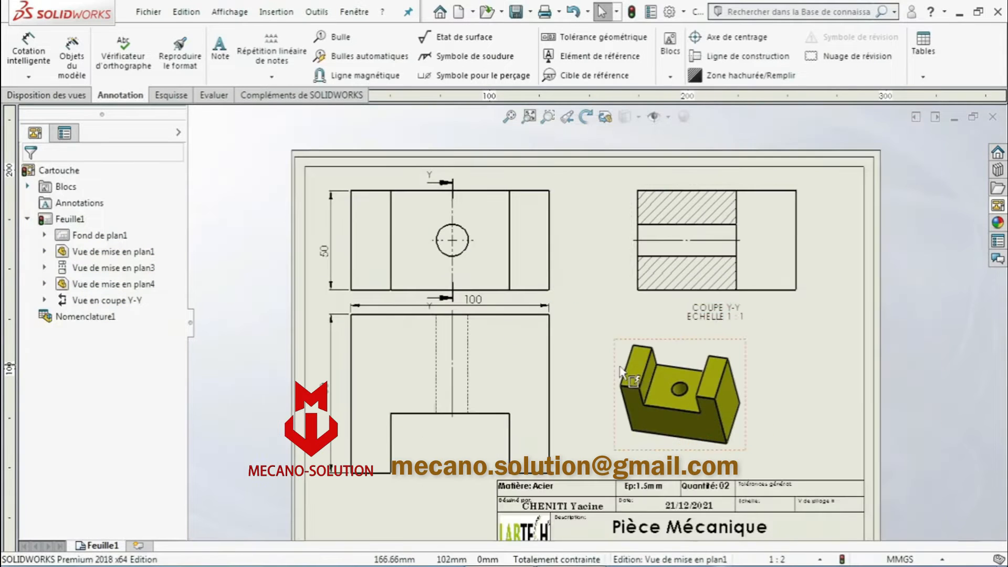
scroll(733, 276, "down", 1)
scroll(737, 278, "up", 3)
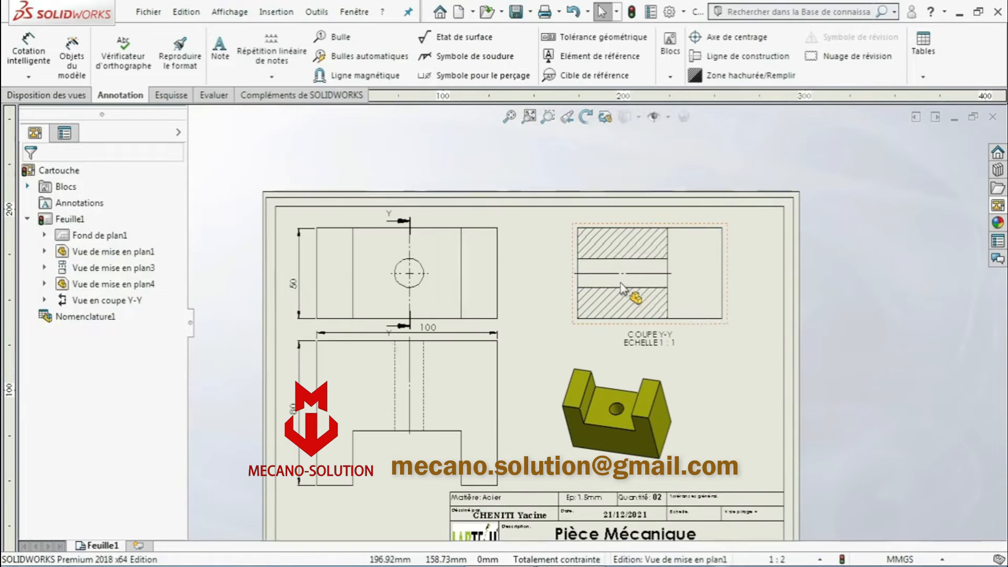
scroll(637, 294, "up", 1)
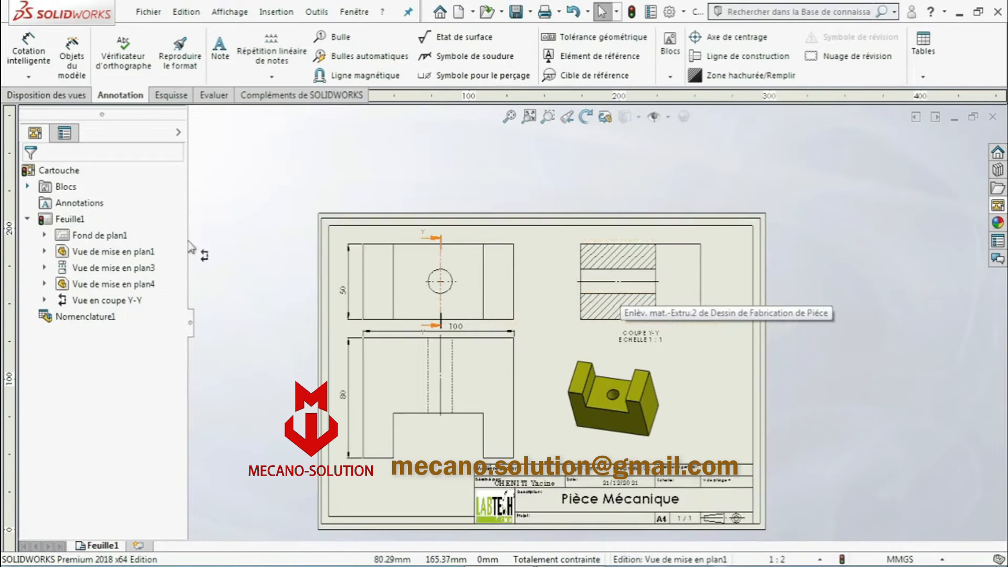
left_click(171, 95)
left_click(11, 52)
scroll(472, 286, "down", 4)
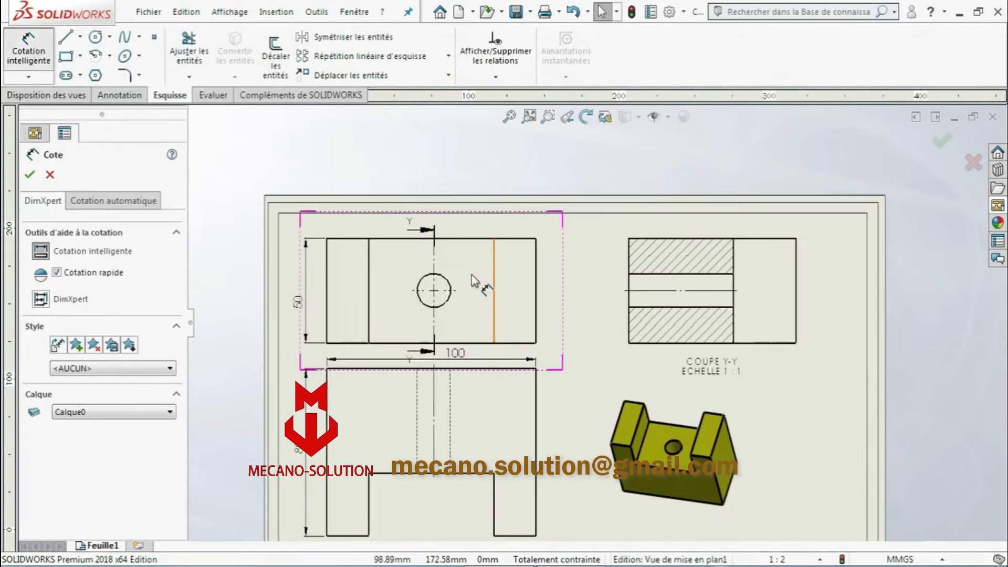
left_click(477, 308)
left_click(536, 271)
left_click(30, 175)
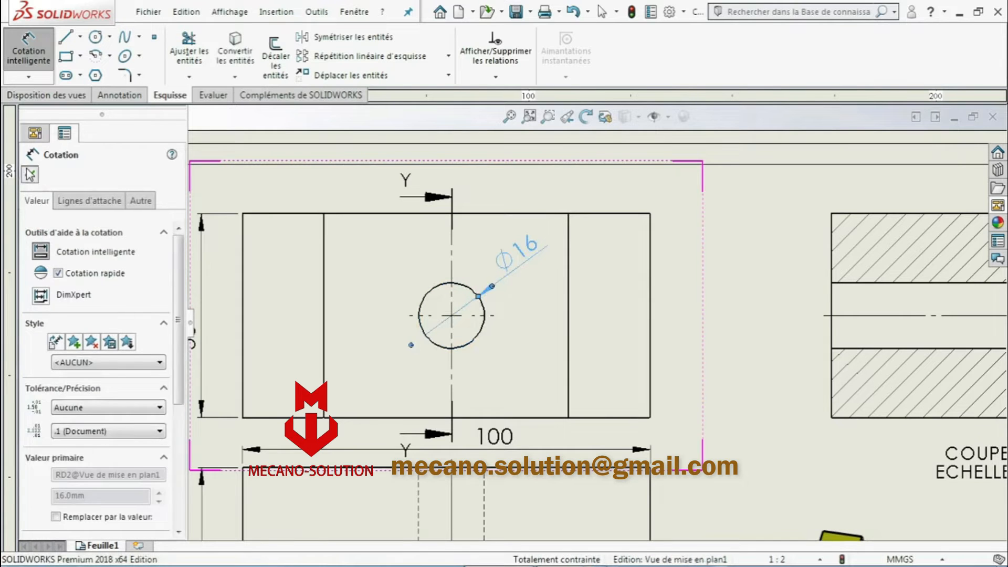
left_click(29, 174)
Dimension the horizontal distance from the section line to the front view's right edge, placed above the view as a driven dimension
left_click(29, 52)
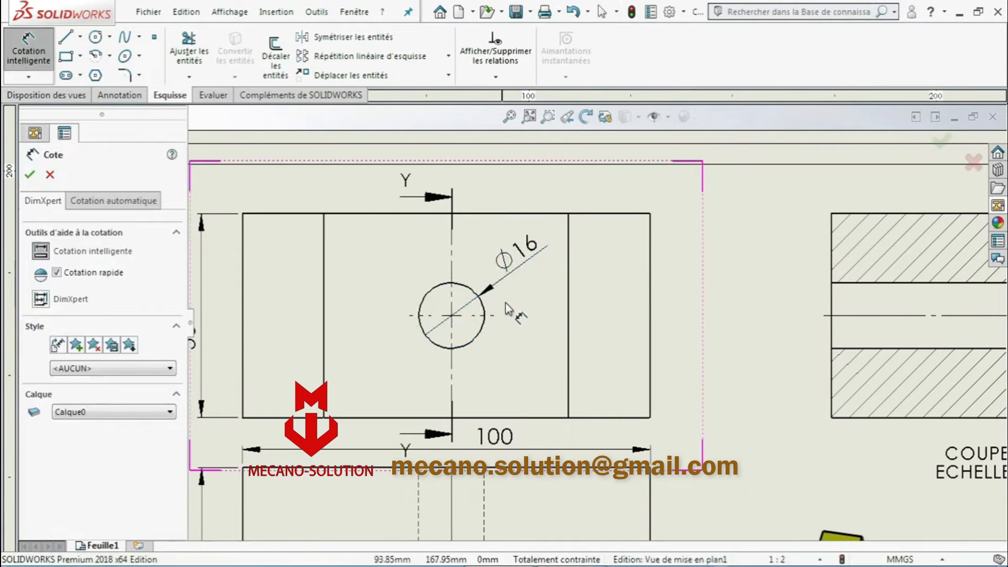
left_click(452, 336)
left_click(650, 394)
scroll(549, 316, "up", 1)
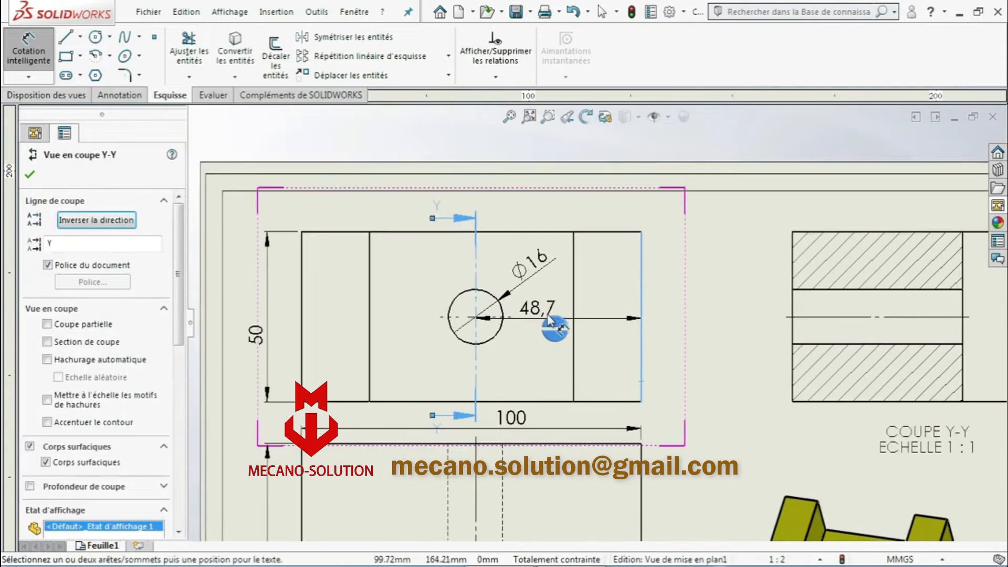
scroll(547, 316, "up", 2)
scroll(573, 250, "down", 2)
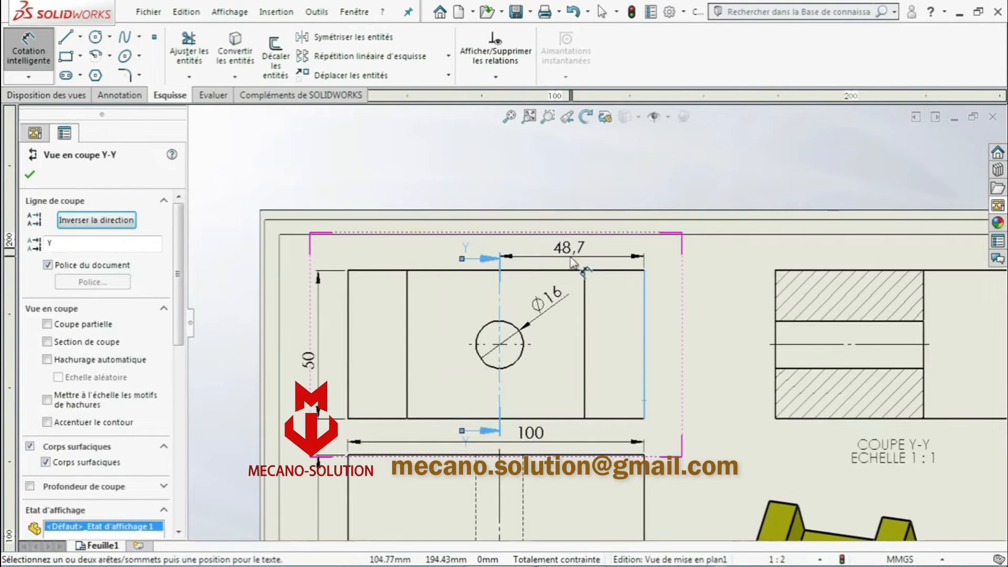
left_click(574, 260)
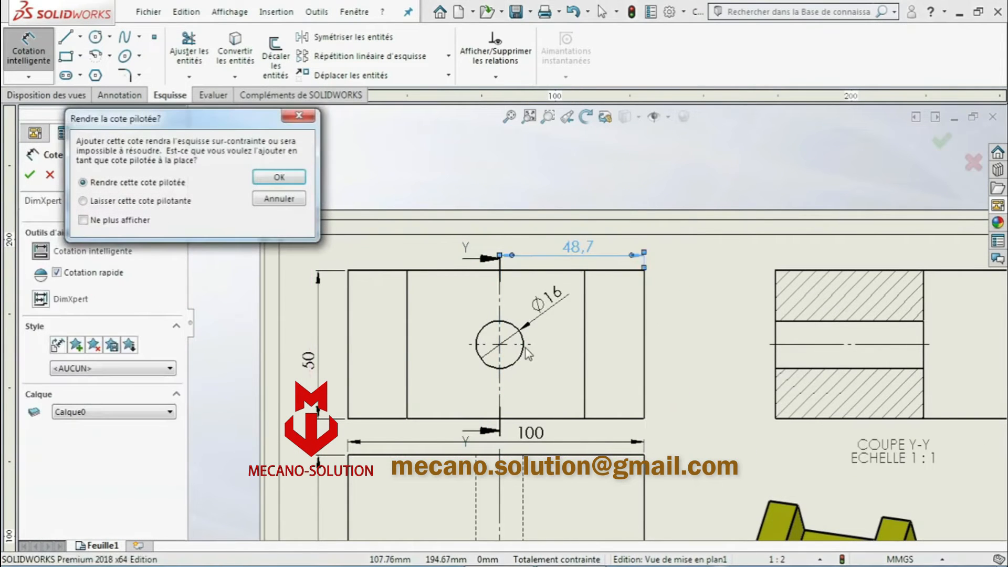
left_click(274, 179)
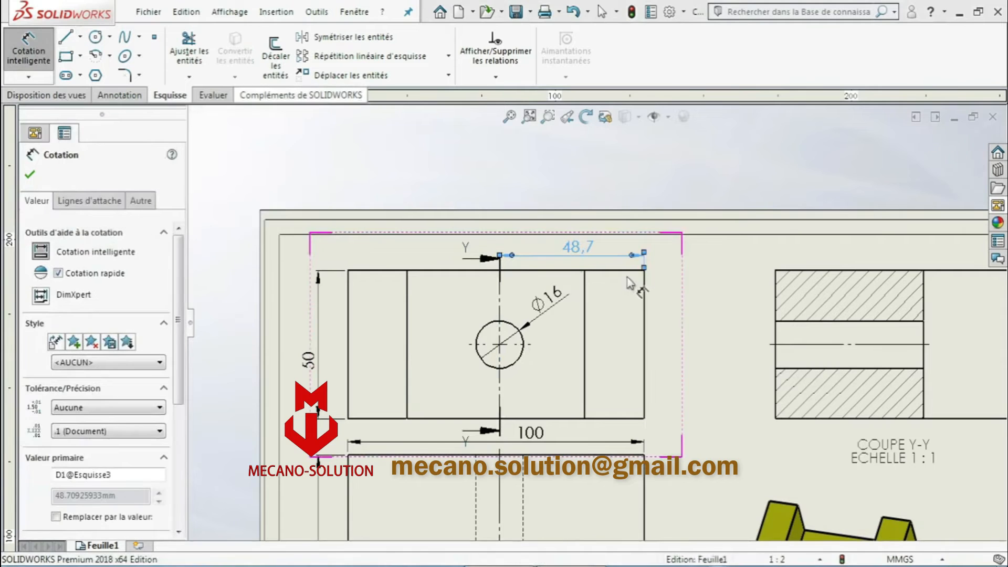
Dimension the vertical distance from the hole's horizontal centre mark to the front view's bottom edge, placed beside the right edge
left_click(525, 345)
left_click(561, 418)
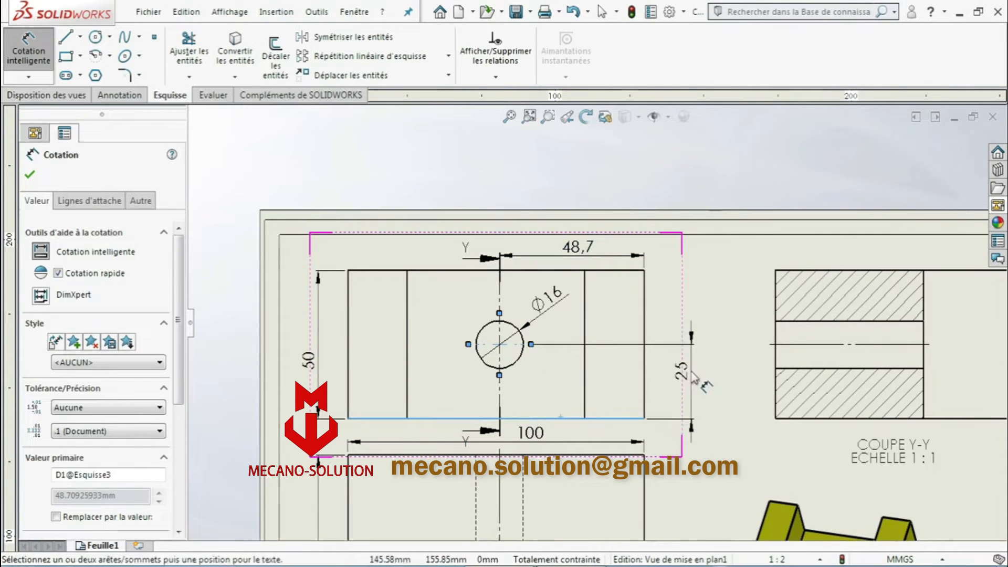
left_click(694, 377)
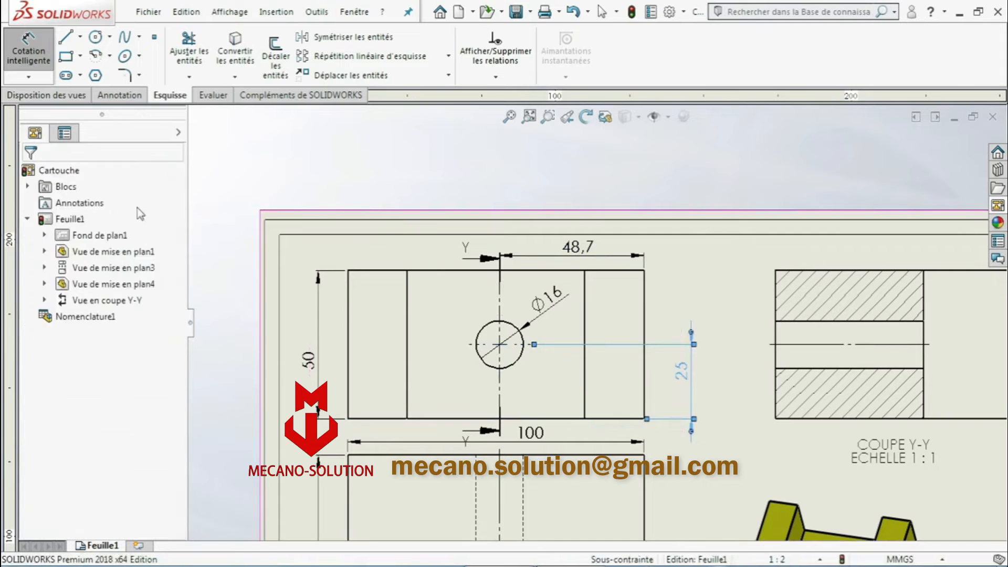
key("Escape")
Examine the hole's horizontal position dimension above the front view
scroll(595, 322, "up", 3)
scroll(558, 365, "up", 2)
scroll(589, 275, "down", 4)
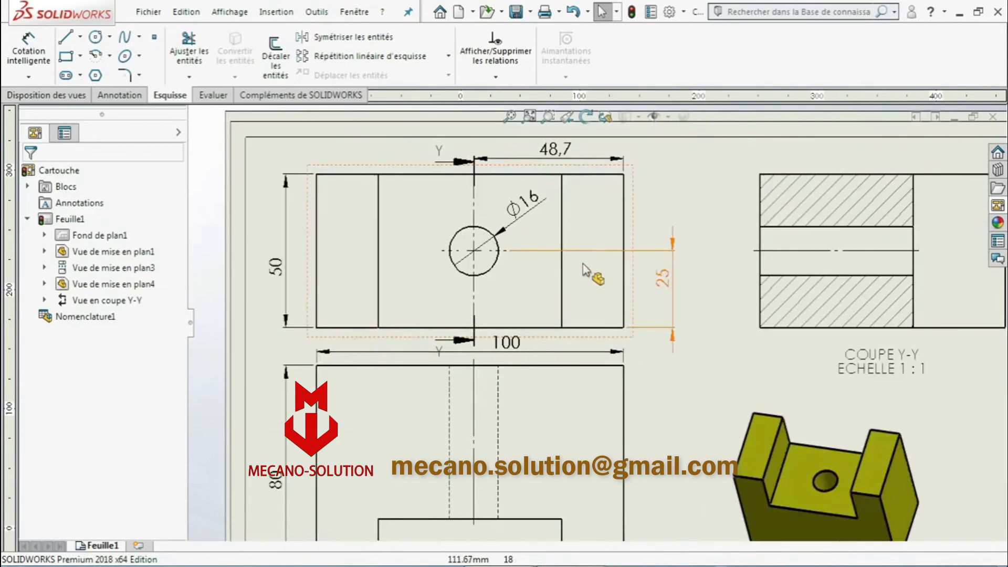
scroll(551, 260, "up", 3)
scroll(545, 255, "down", 5)
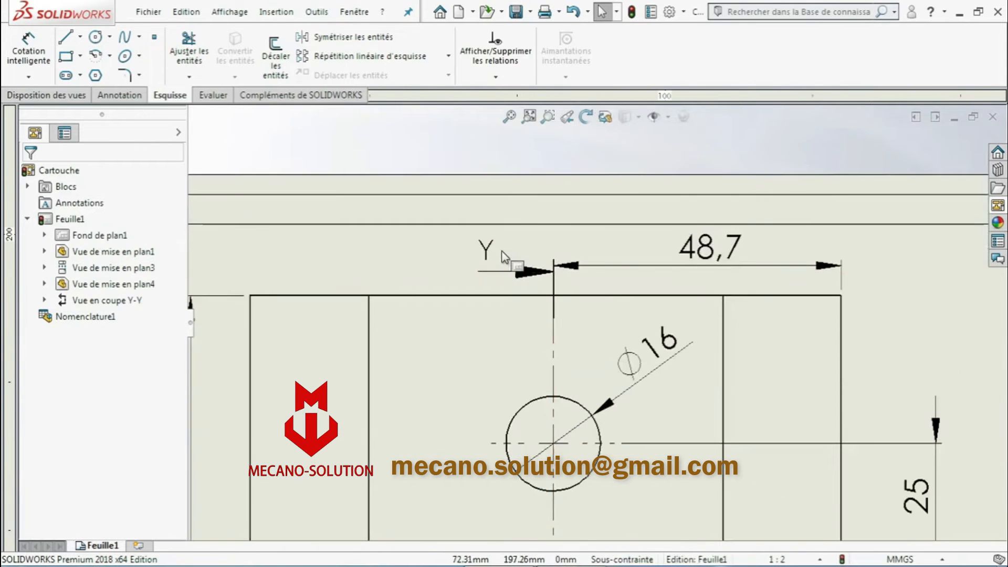
scroll(509, 278, "up", 6)
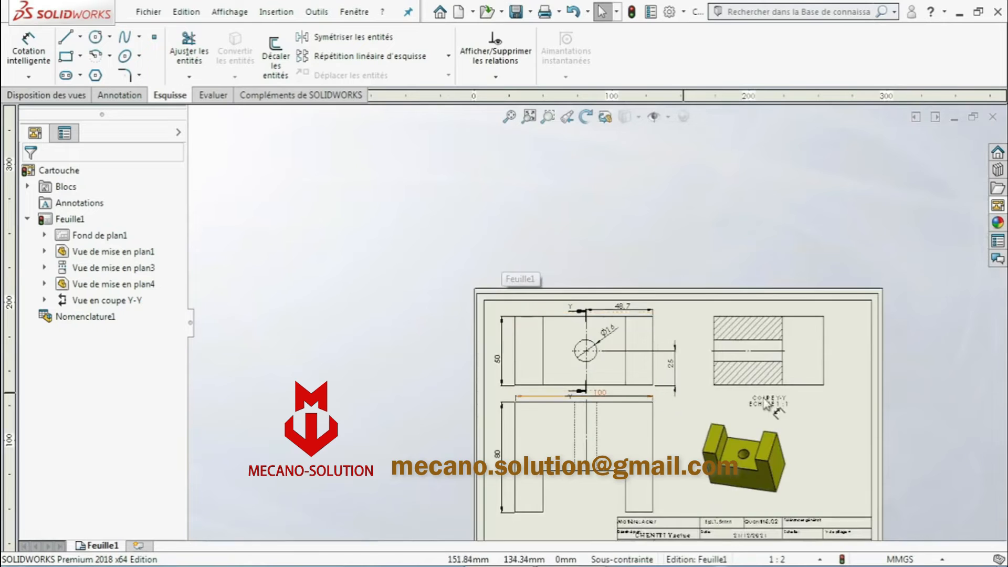
scroll(588, 279, "down", 4)
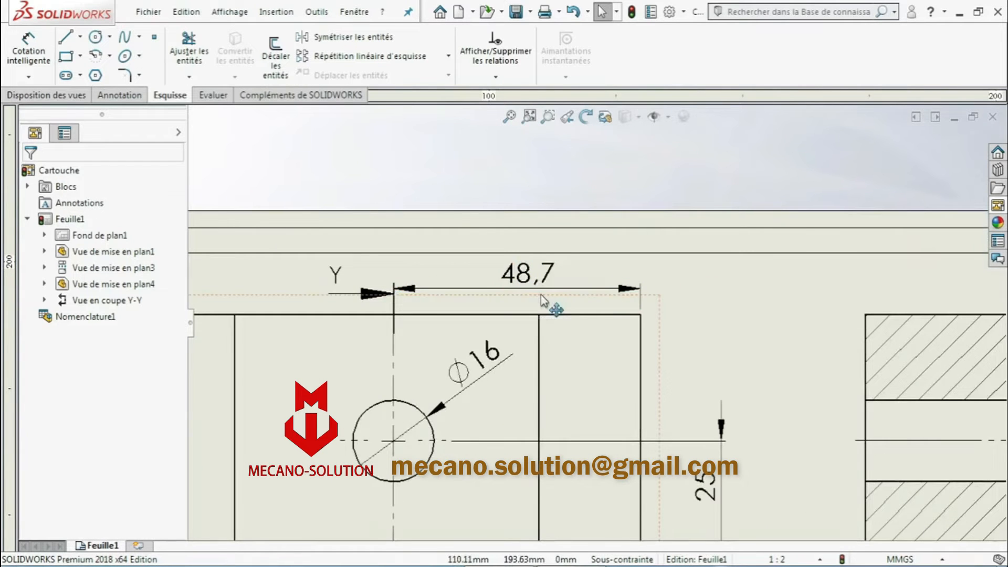
scroll(548, 367, "up", 3)
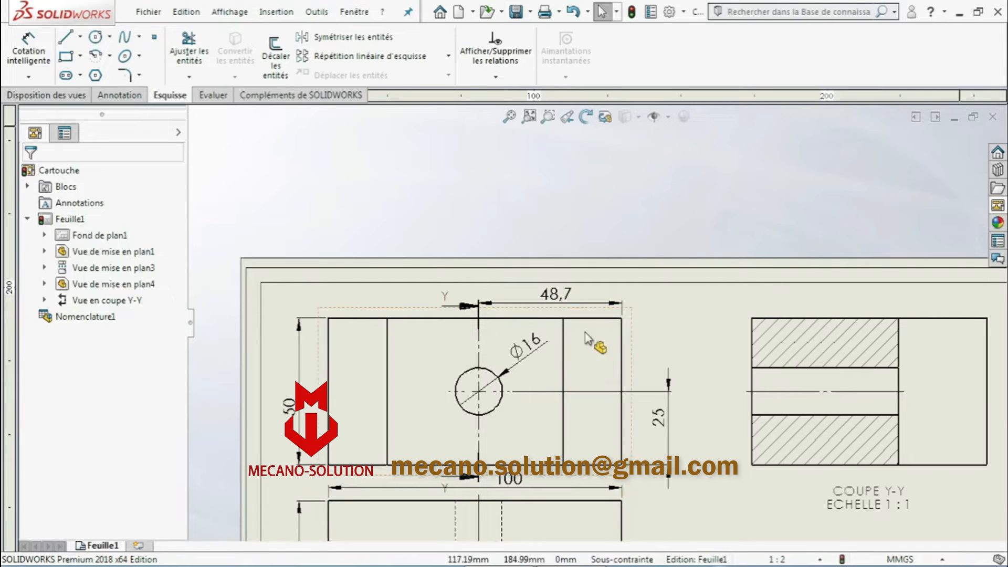
scroll(646, 350, "down", 1)
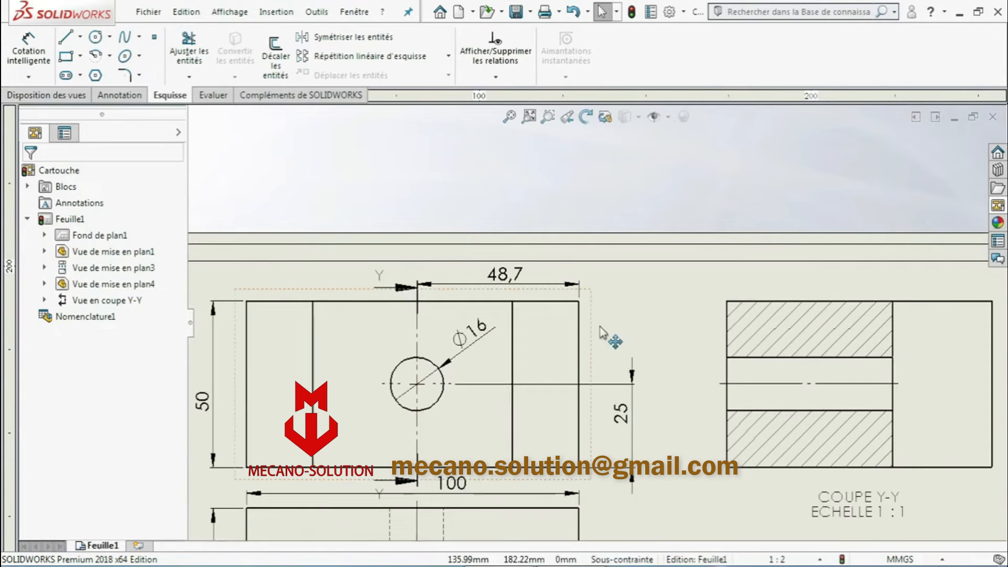
Open the part from the front view and edit the sketch of the hole's extruded cut
scroll(601, 333, "down", 3)
left_click(591, 342)
right_click(592, 341)
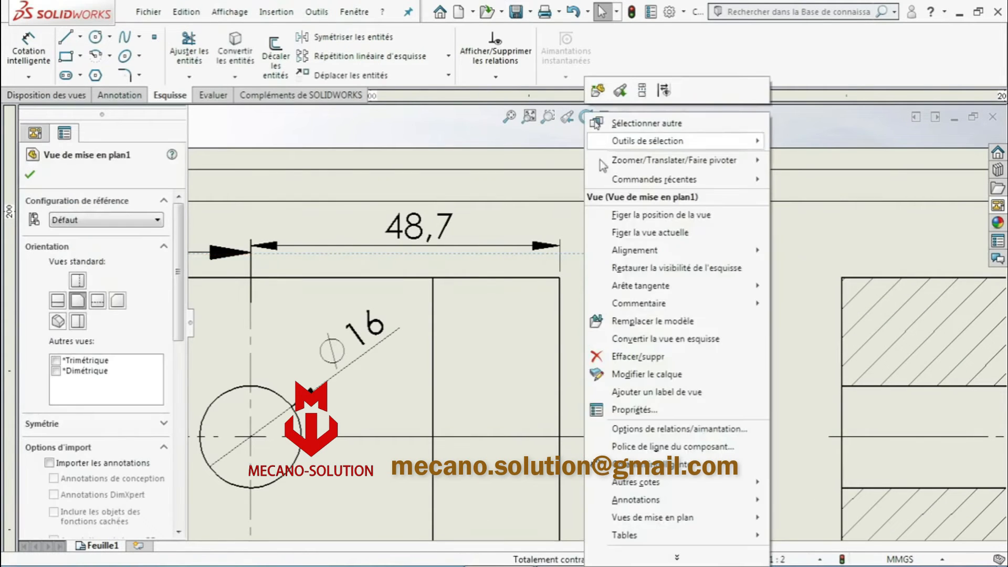
left_click(597, 91)
scroll(641, 336, "down", 6)
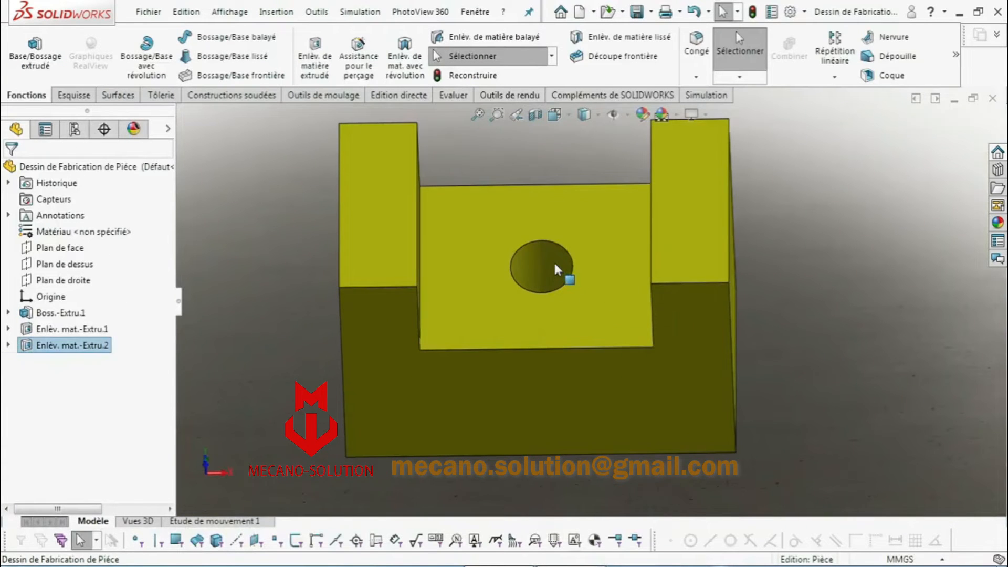
right_click(556, 269)
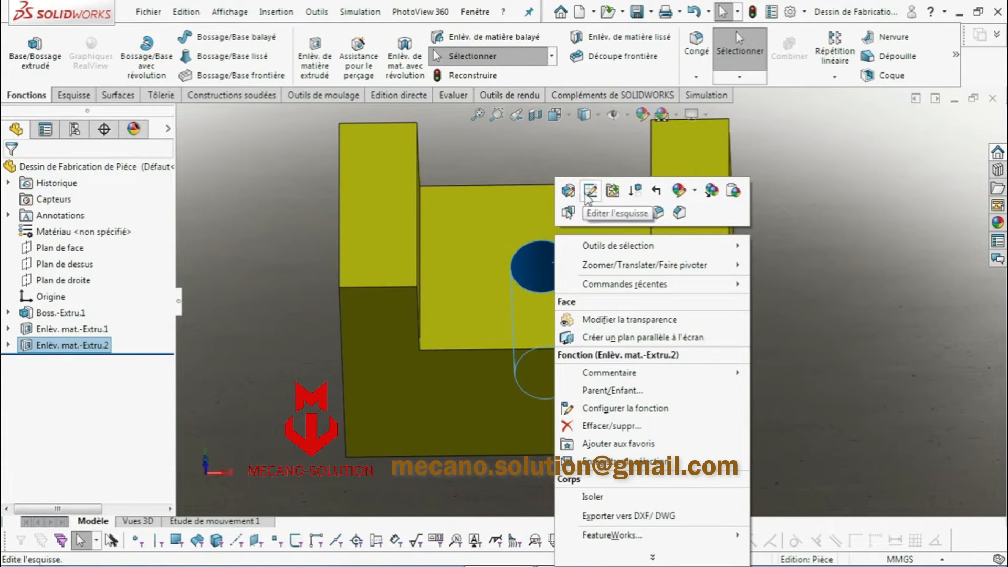
left_click(589, 192)
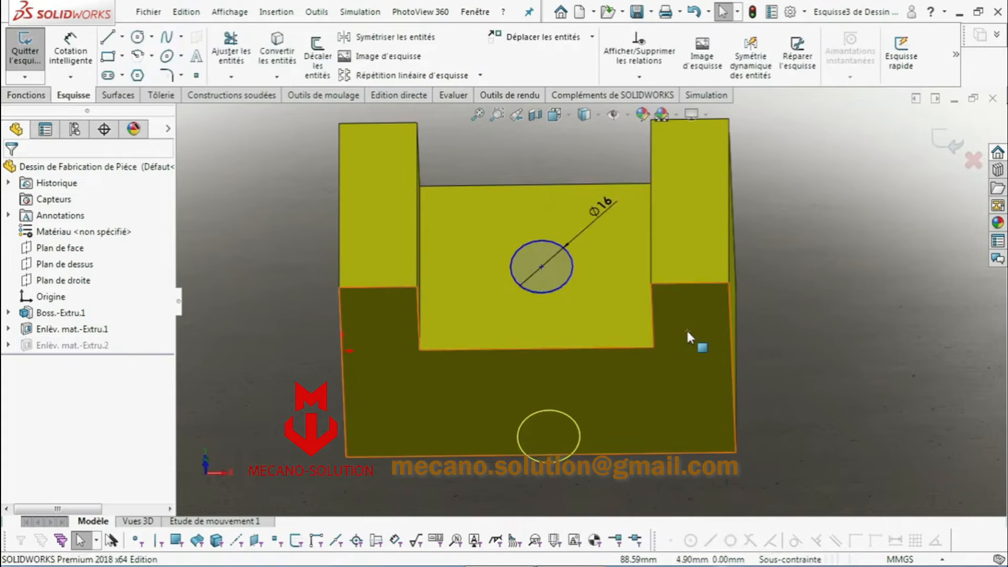
Dimension the circle's centre to the block's right edge and set the distance to 50 mm
left_click(61, 68)
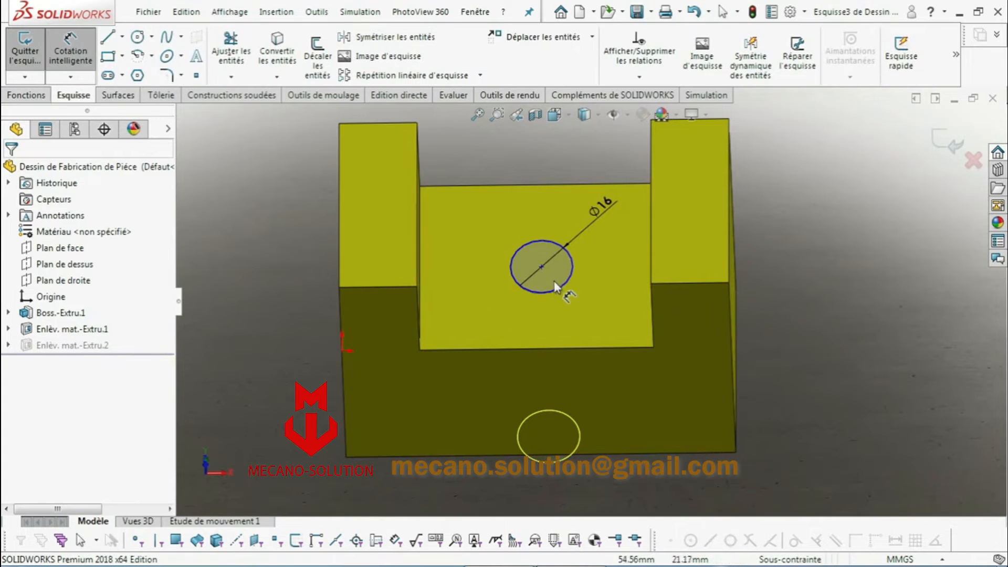
left_click(542, 268)
left_click(739, 357)
key("z")
left_click(671, 446)
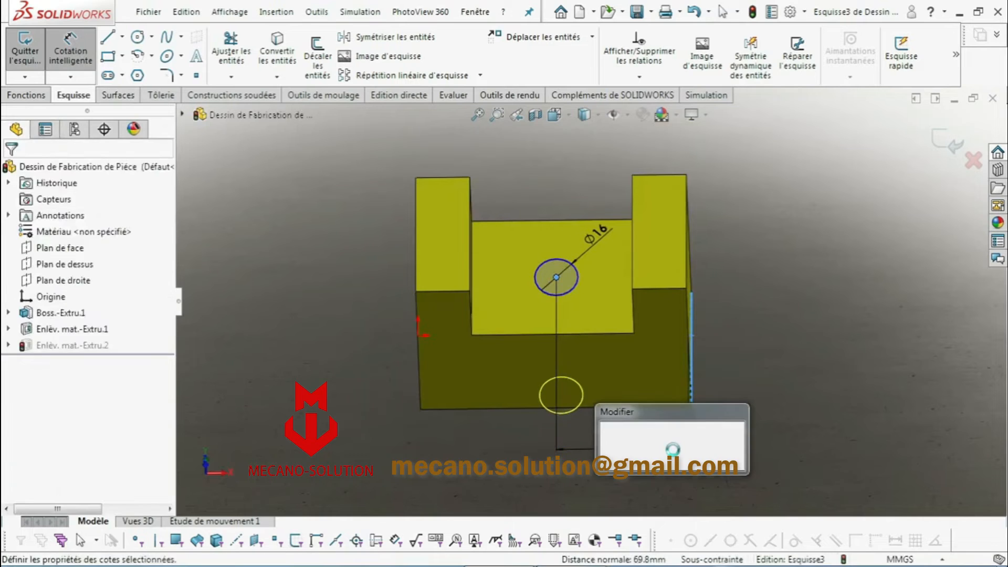
type("50")
key("Return")
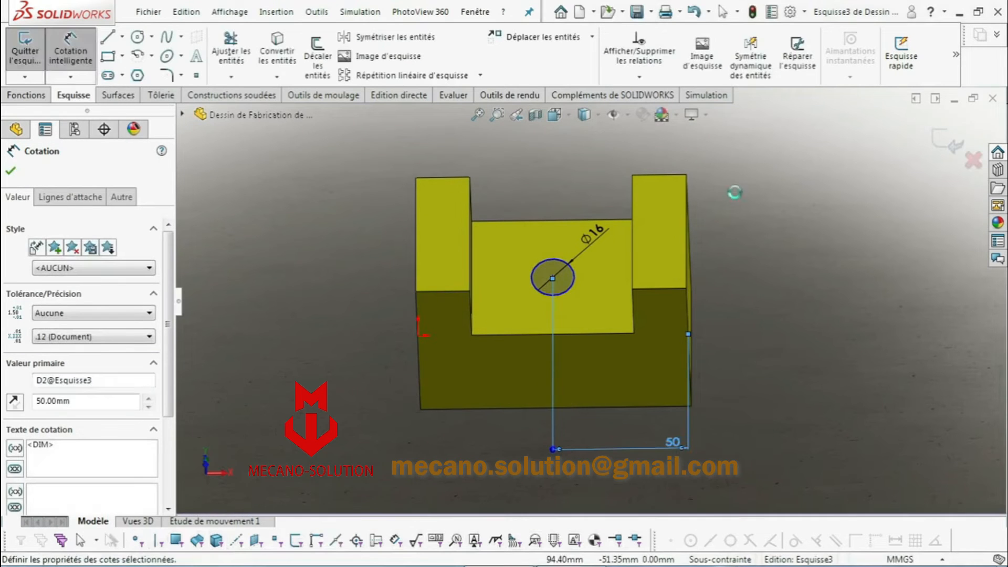
Rebuild and save the part, leaving the hole's sketch to return to the drawing
left_click(636, 13)
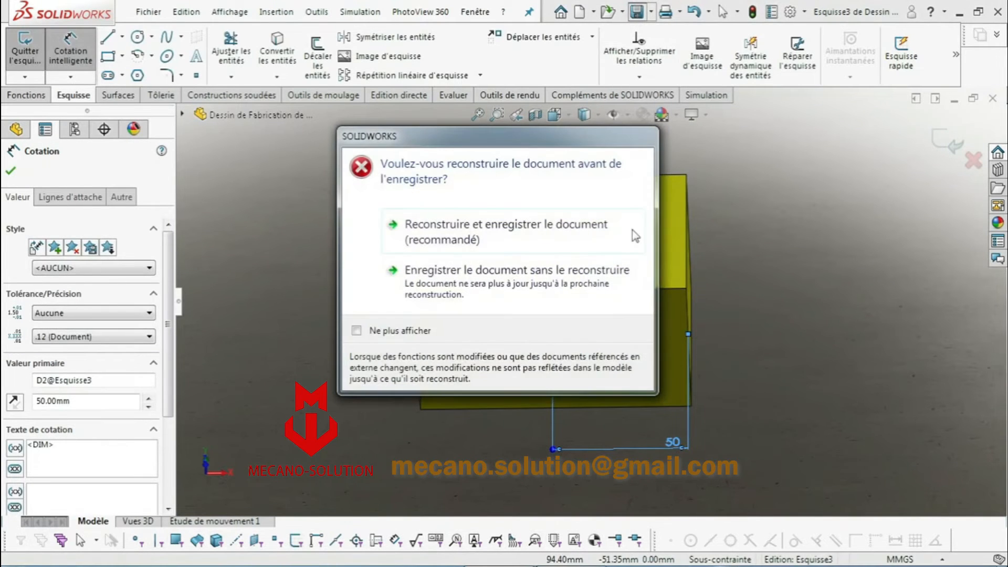
left_click(493, 245)
left_click(960, 147)
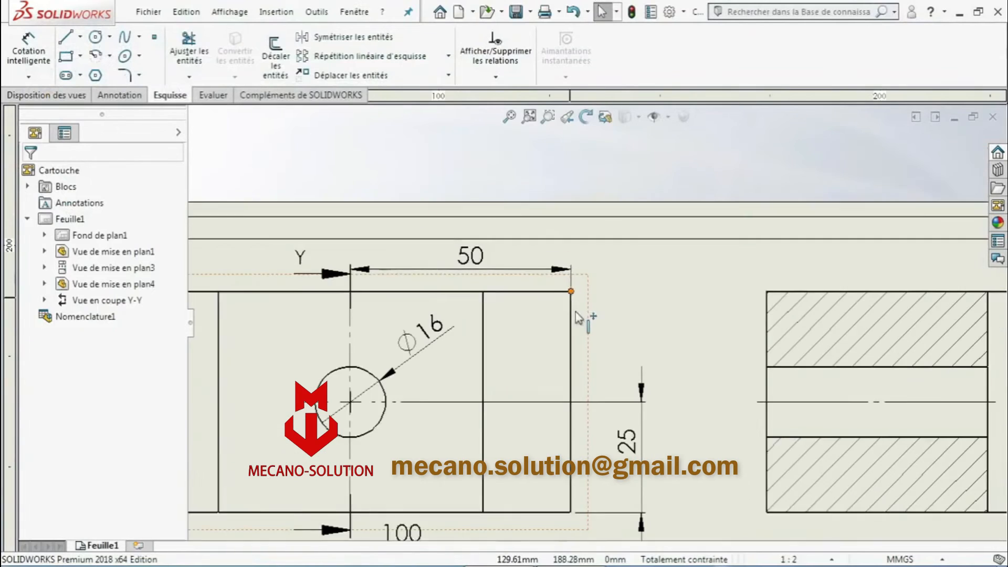
Check the updated hole position dimensions and the section line in the front view
scroll(577, 318, "up", 2)
scroll(440, 318, "down", 4)
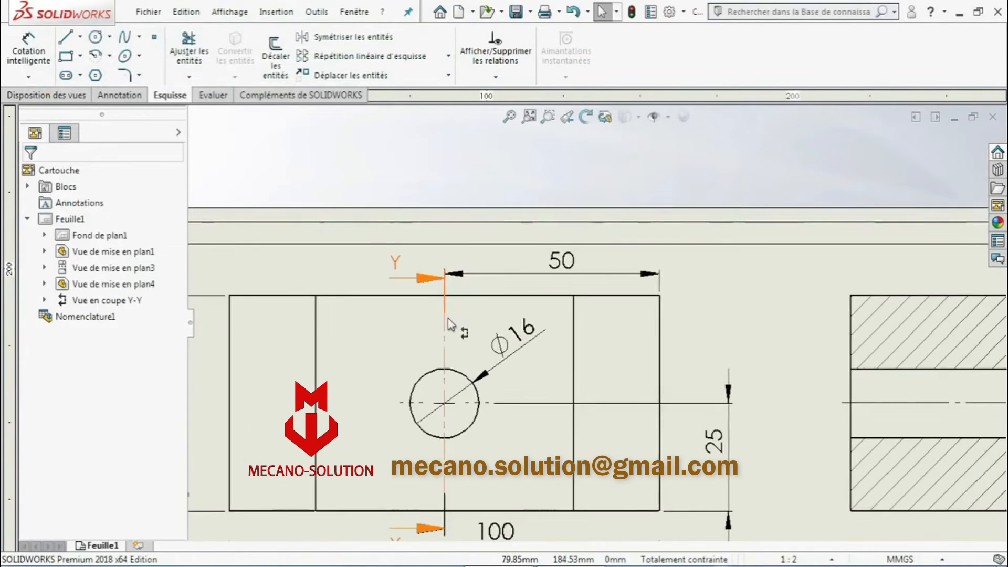
scroll(594, 321, "up", 3)
scroll(603, 284, "up", 4)
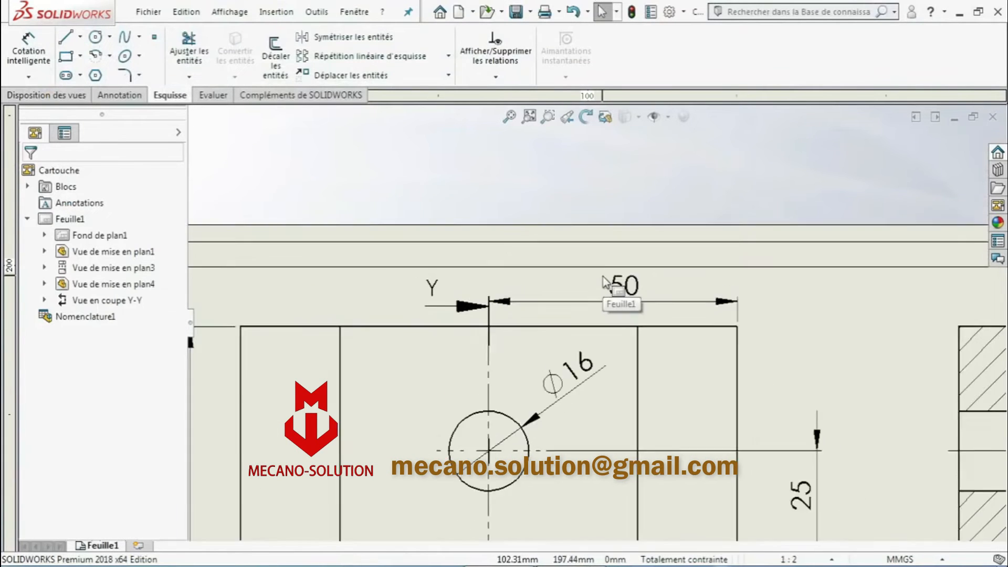
scroll(630, 399, "down", 1)
scroll(560, 353, "up", 3)
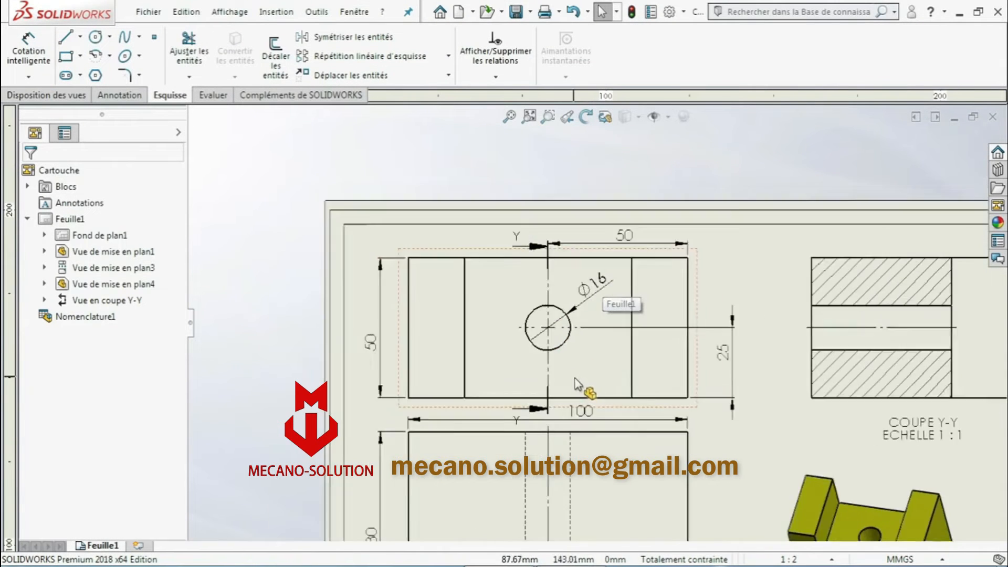
scroll(637, 446, "down", 1)
scroll(525, 184, "down", 6)
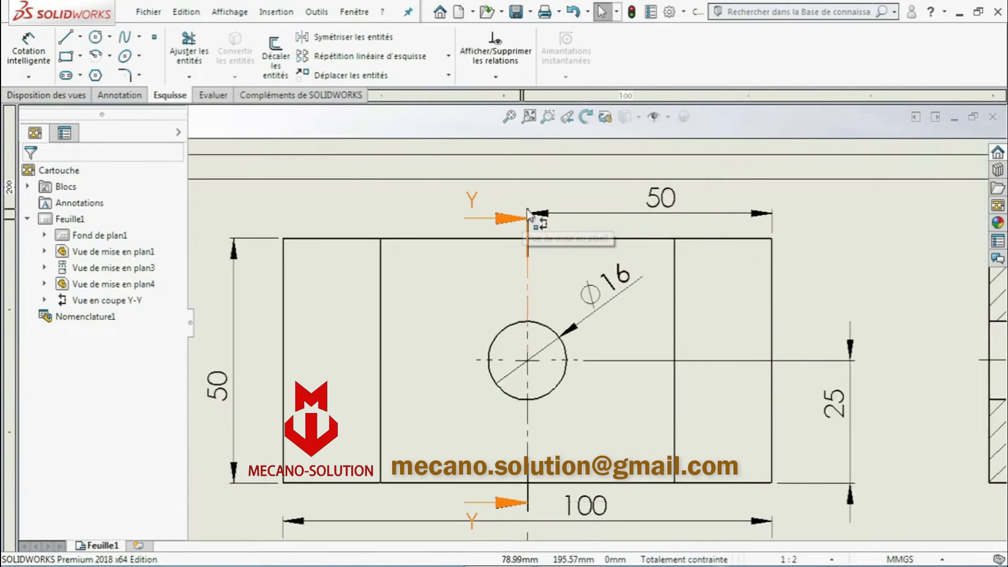
Extend the Y-Y section line further above the front view and move the 50 mm hole dimension closer to the block's upper edge
left_click(529, 207)
left_click_drag(533, 190, 533, 189)
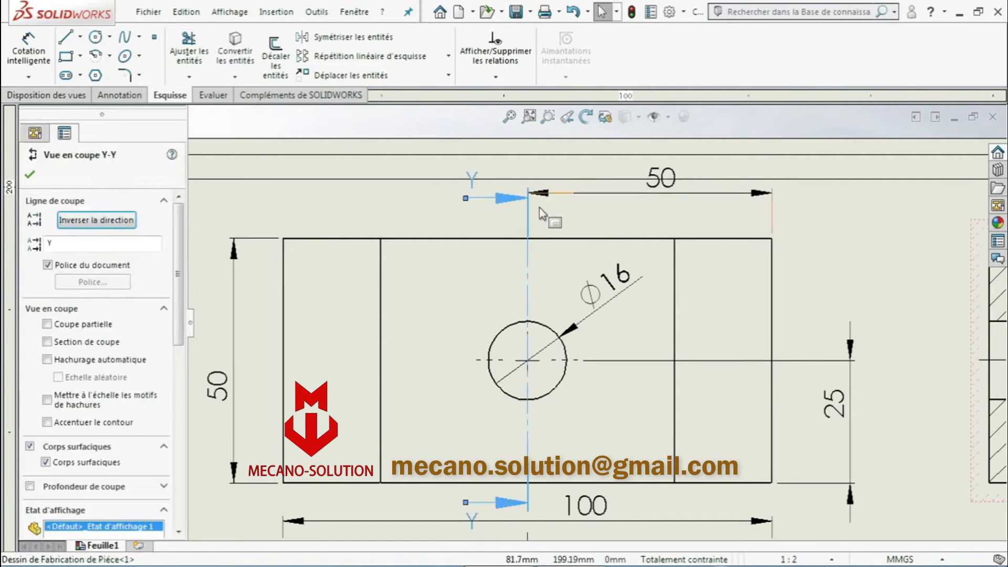
left_click_drag(653, 188, 645, 216)
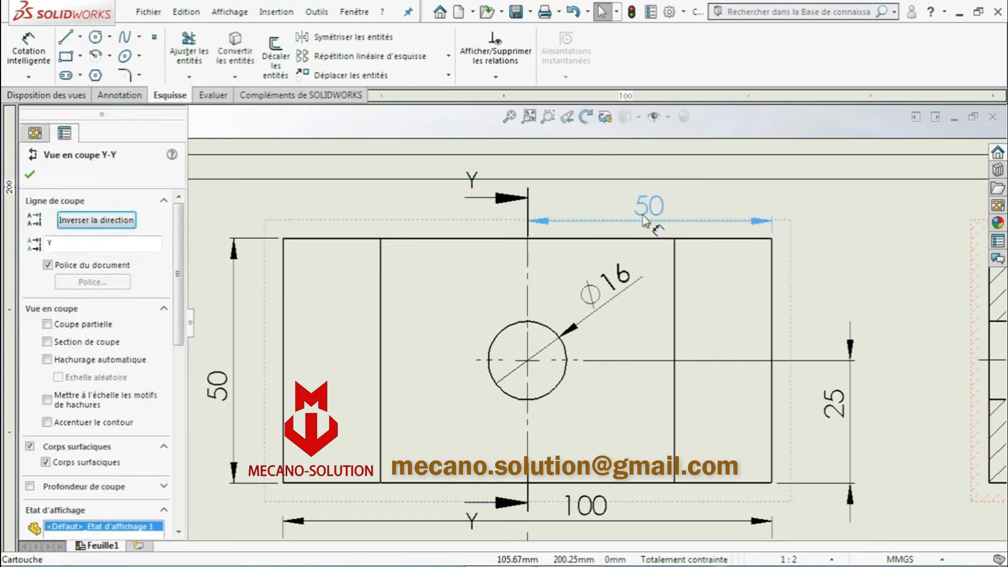
scroll(600, 472, "up", 5)
scroll(595, 385, "up", 1)
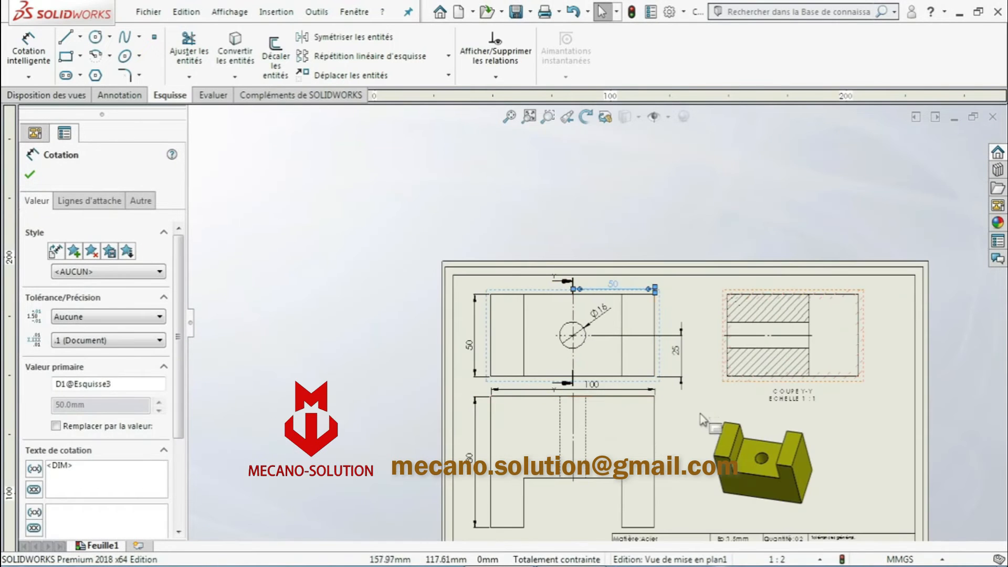
left_click(692, 415)
Dimension the notch's depth in the projected view below the front view, placing it outside the block's right edge
scroll(698, 412, "down", 2)
scroll(683, 376, "up", 2)
scroll(679, 376, "down", 3)
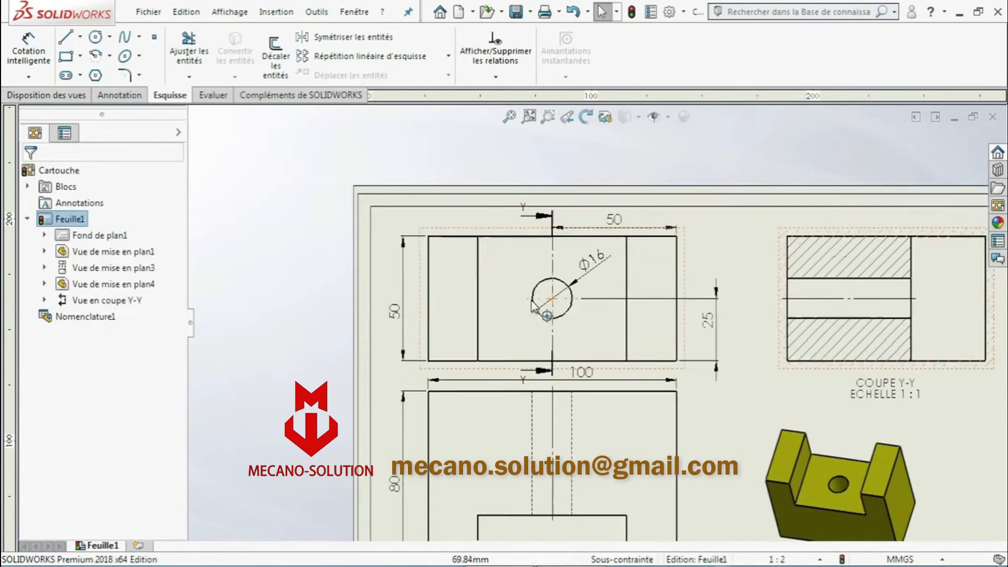
scroll(721, 378, "up", 3)
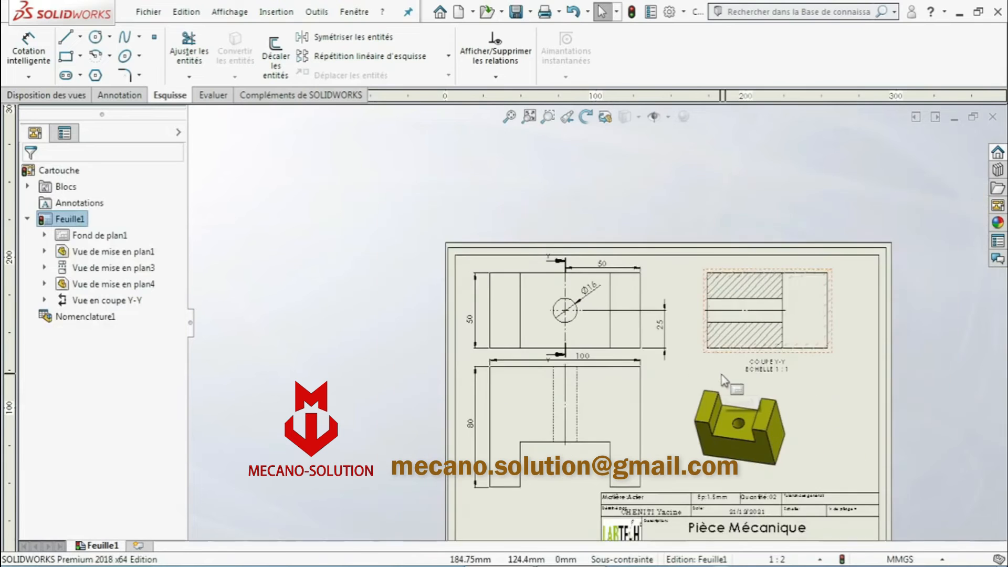
scroll(797, 344, "down", 1)
left_click(28, 44)
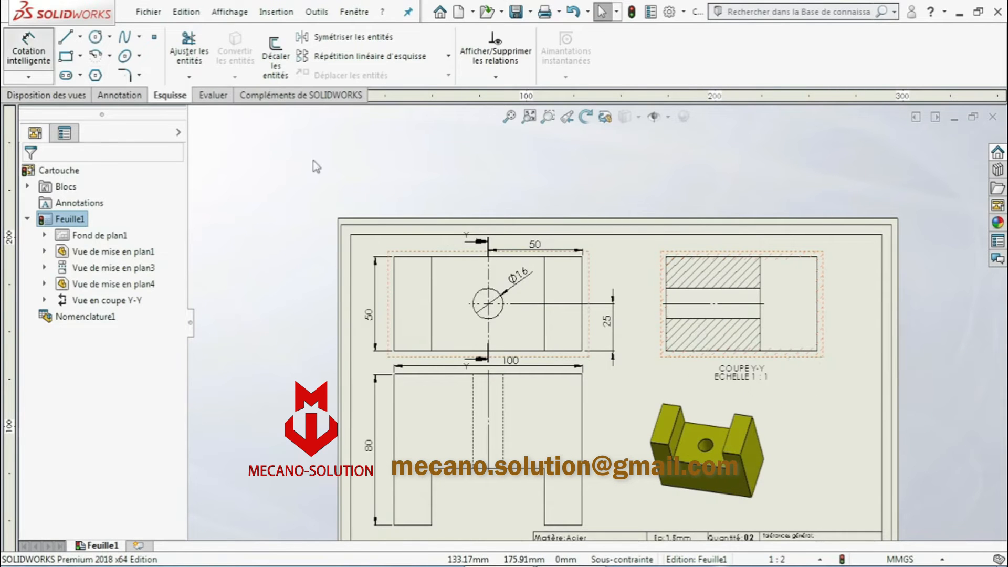
scroll(557, 436, "up", 1)
scroll(577, 412, "down", 3)
scroll(578, 412, "down", 1)
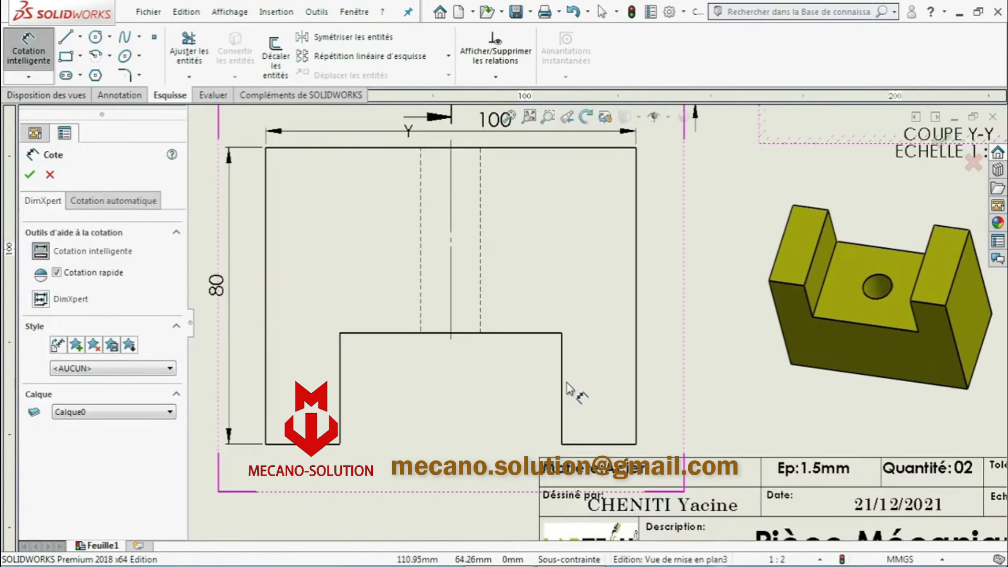
left_click(563, 391)
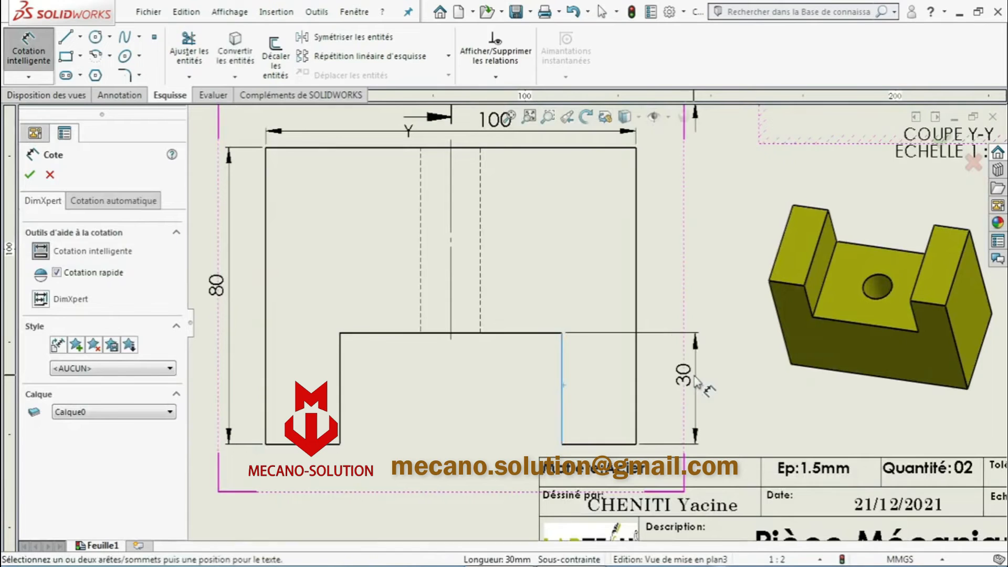
left_click(689, 393)
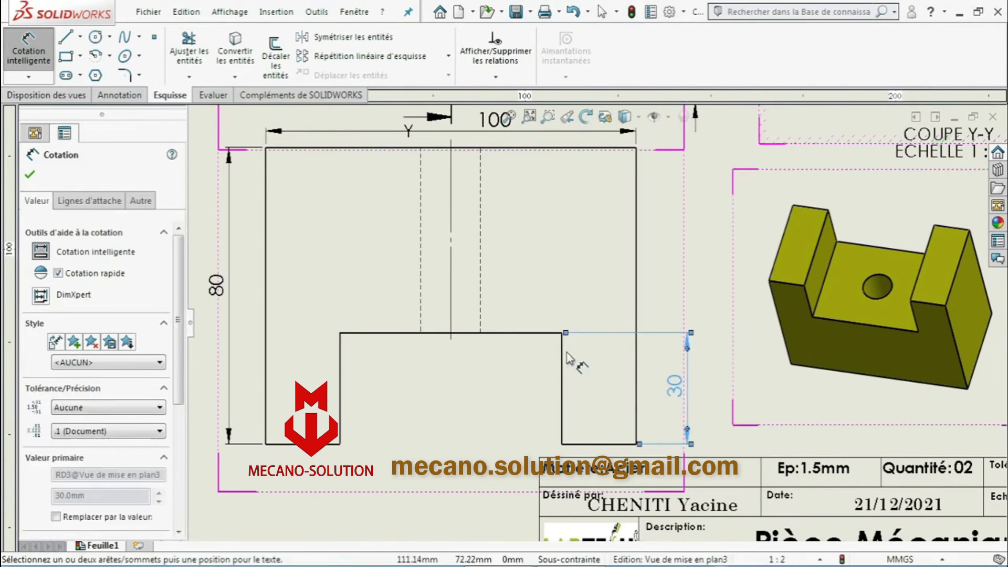
Dimension the left leg's width below the projected view and the notch's width inside the opening
scroll(522, 423, "up", 3)
scroll(483, 384, "down", 2)
scroll(483, 383, "down", 1)
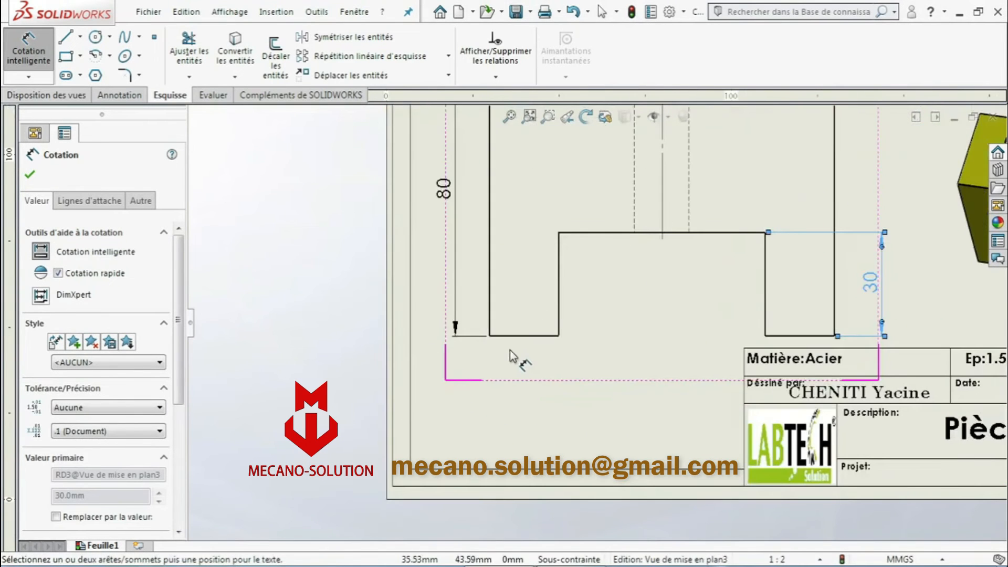
left_click(520, 336)
left_click(525, 369)
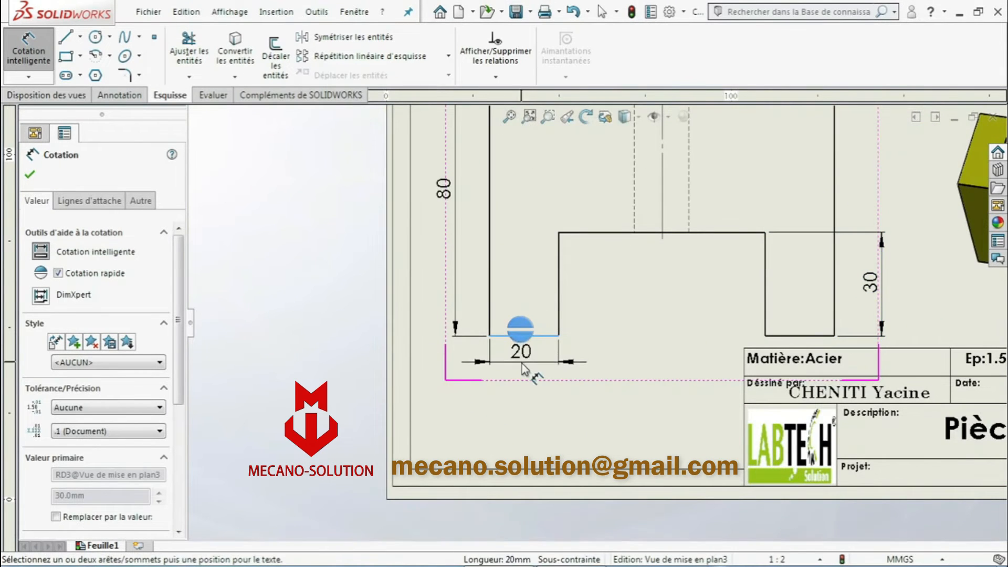
left_click(614, 238)
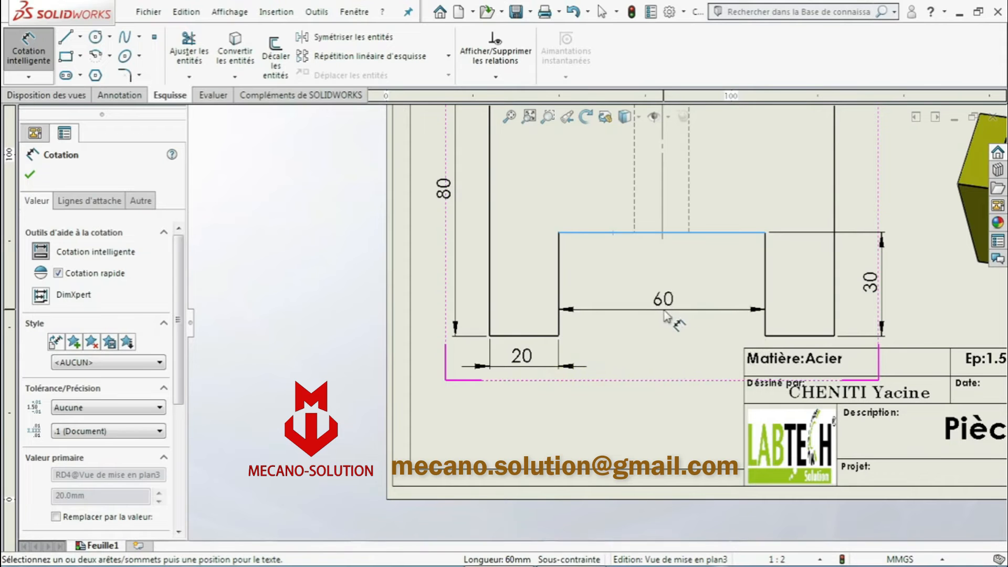
left_click(664, 315)
left_click(29, 174)
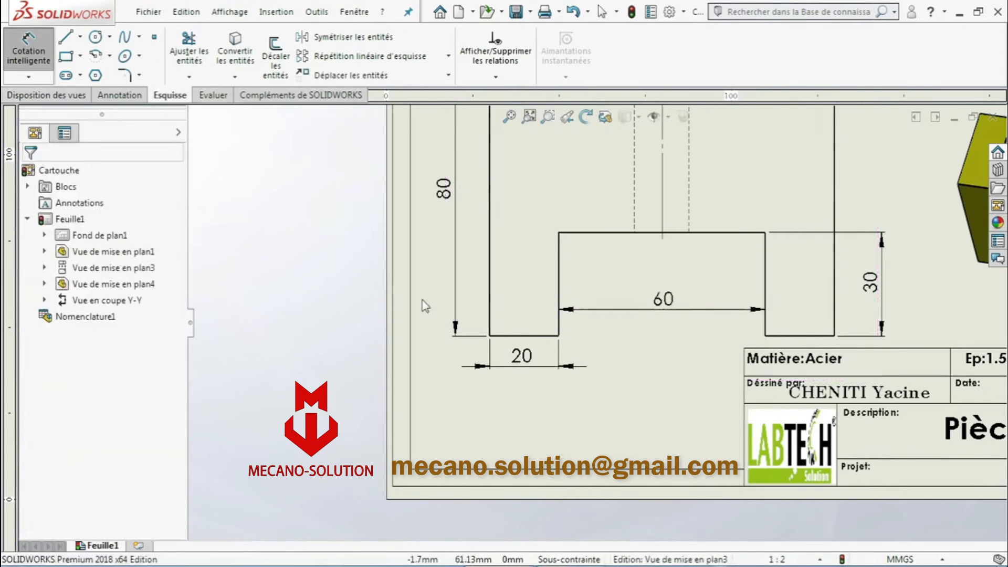
Review the dimensions of the front, projected and section views across the sheet for any that are missing
scroll(598, 325, "up", 2)
scroll(645, 336, "up", 3)
scroll(648, 276, "down", 2)
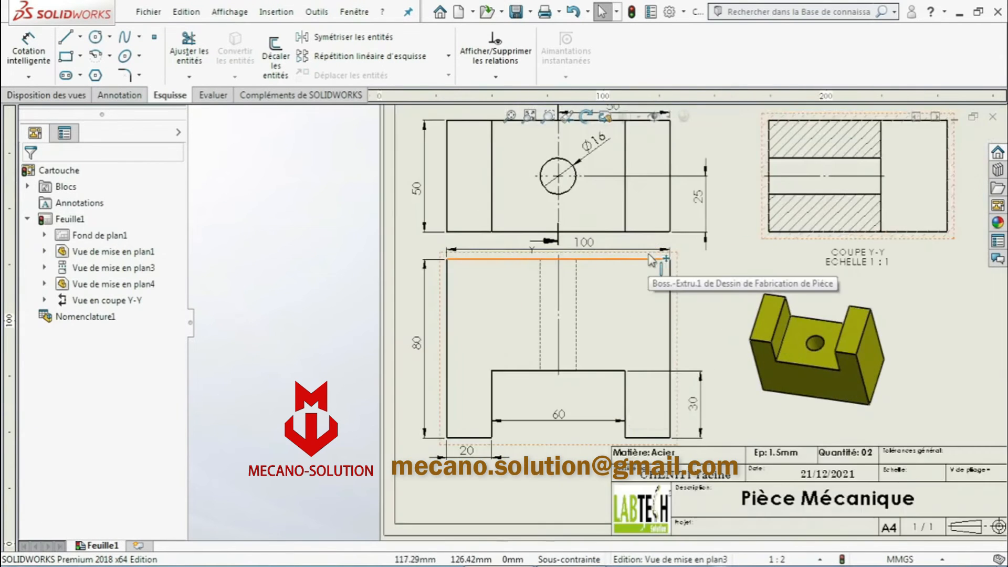
scroll(641, 370, "up", 1)
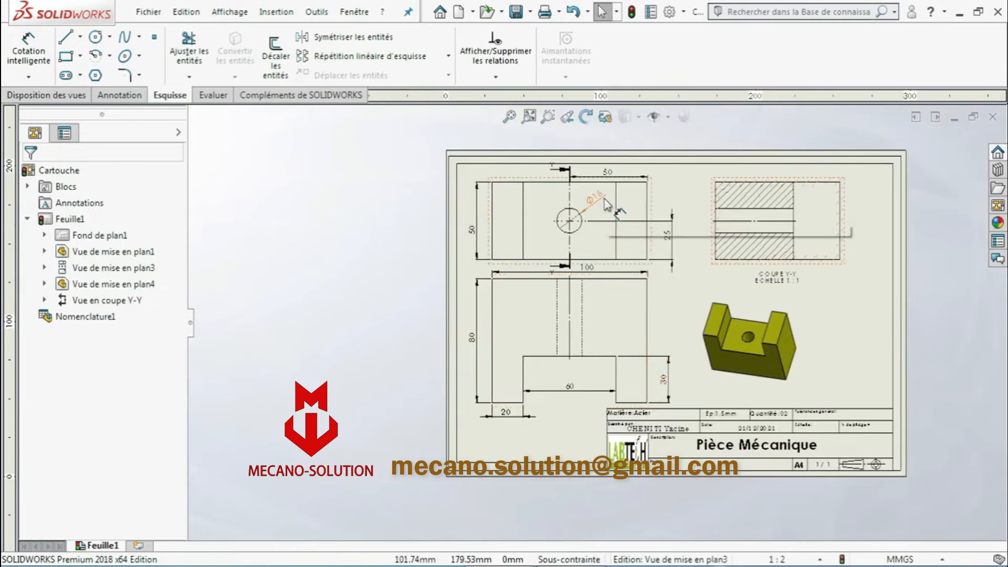
scroll(613, 229, "down", 1)
scroll(610, 302, "up", 1)
scroll(624, 404, "down", 3)
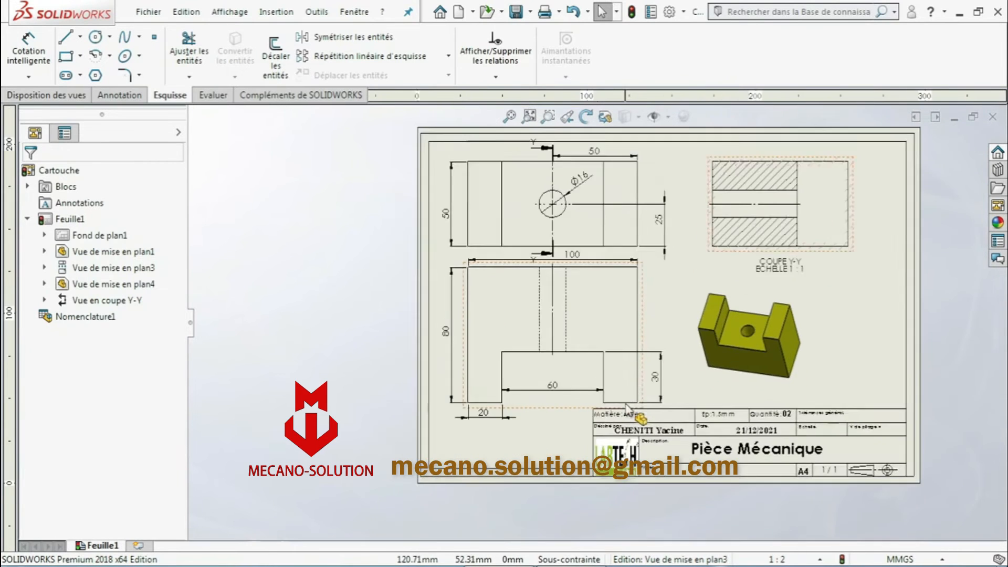
scroll(521, 386, "down", 1)
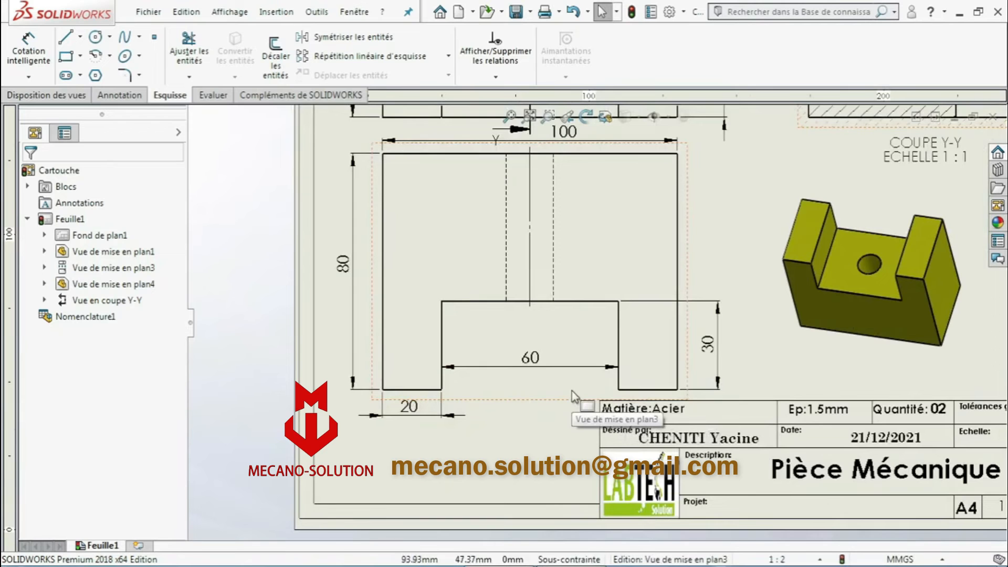
scroll(574, 394, "up", 3)
scroll(530, 389, "down", 3)
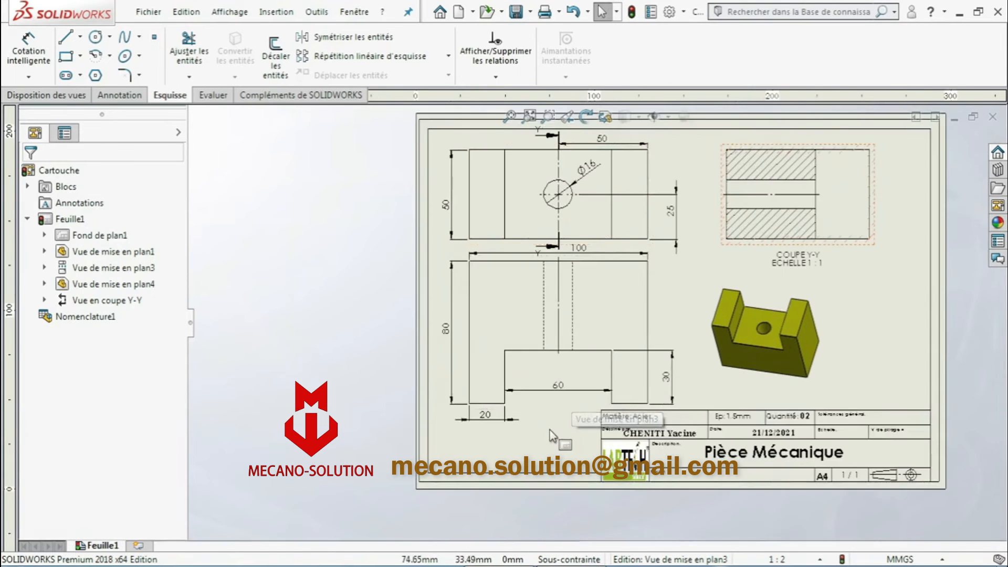
scroll(529, 386, "up", 3)
scroll(603, 346, "down", 3)
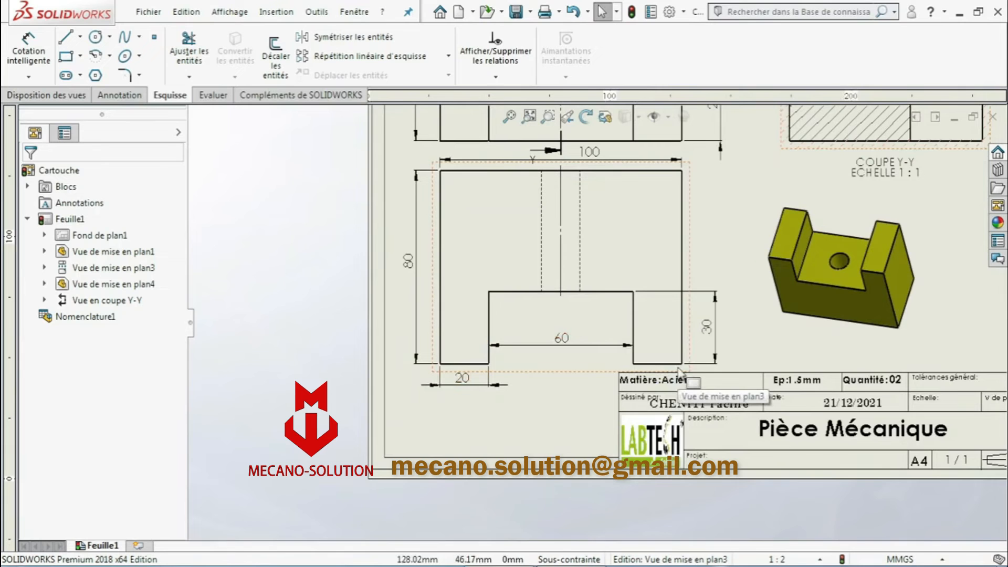
scroll(675, 365, "up", 2)
scroll(672, 351, "down", 2)
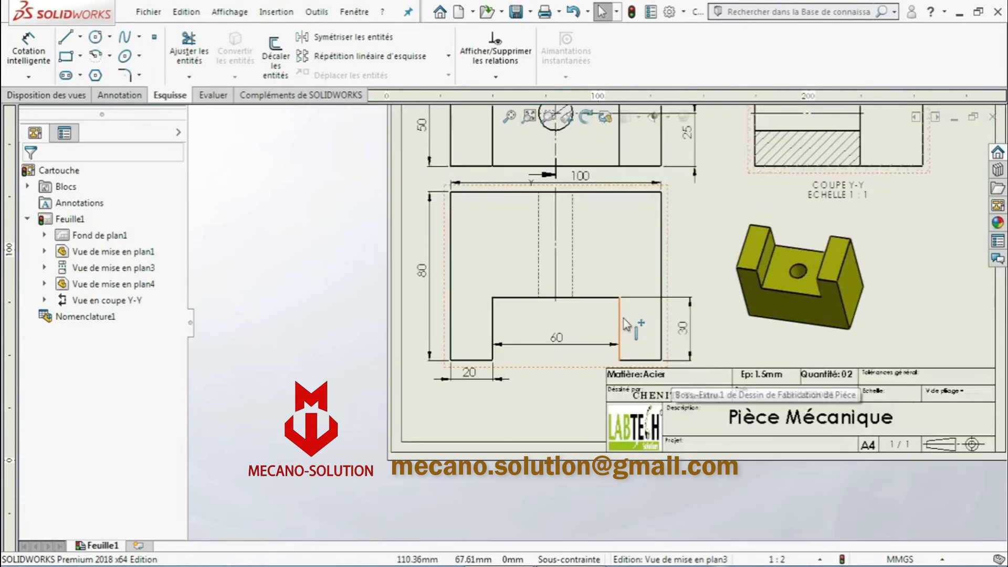
scroll(624, 325, "up", 4)
scroll(625, 325, "down", 4)
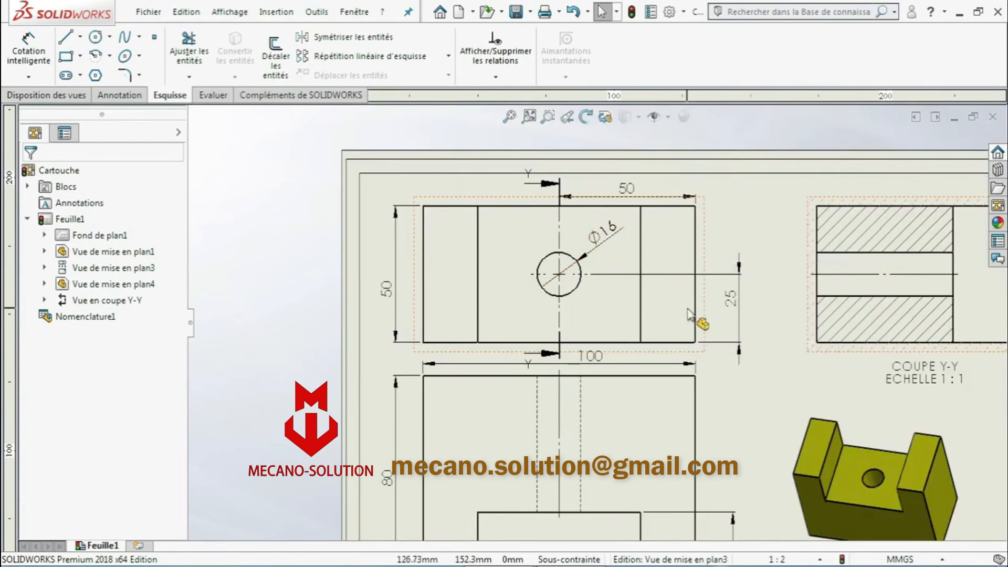
scroll(689, 318, "up", 2)
scroll(671, 341, "down", 2)
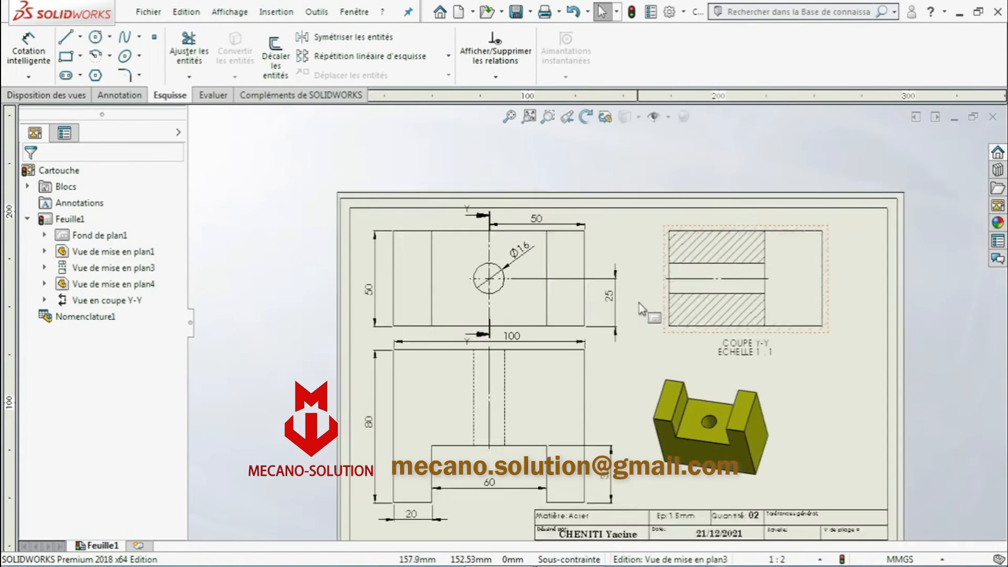
scroll(636, 404, "up", 2)
scroll(636, 405, "down", 3)
scroll(643, 435, "up", 1)
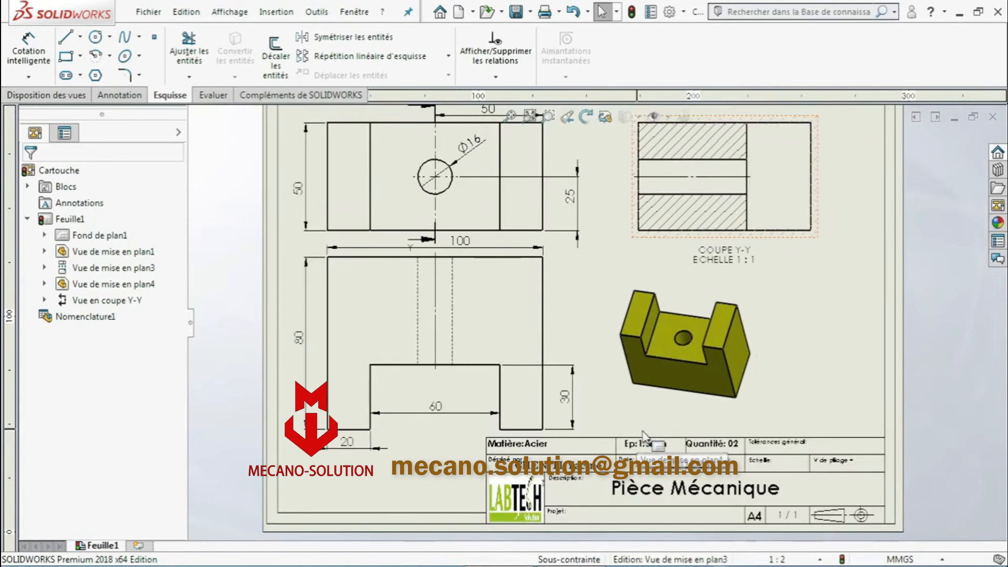
scroll(655, 415, "up", 3)
scroll(659, 336, "down", 2)
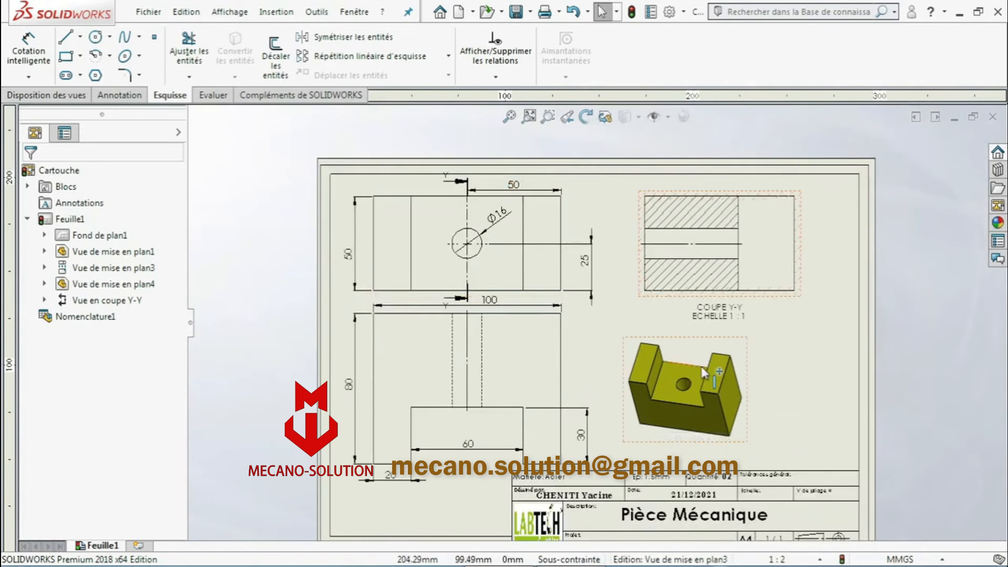
scroll(494, 409, "down", 1)
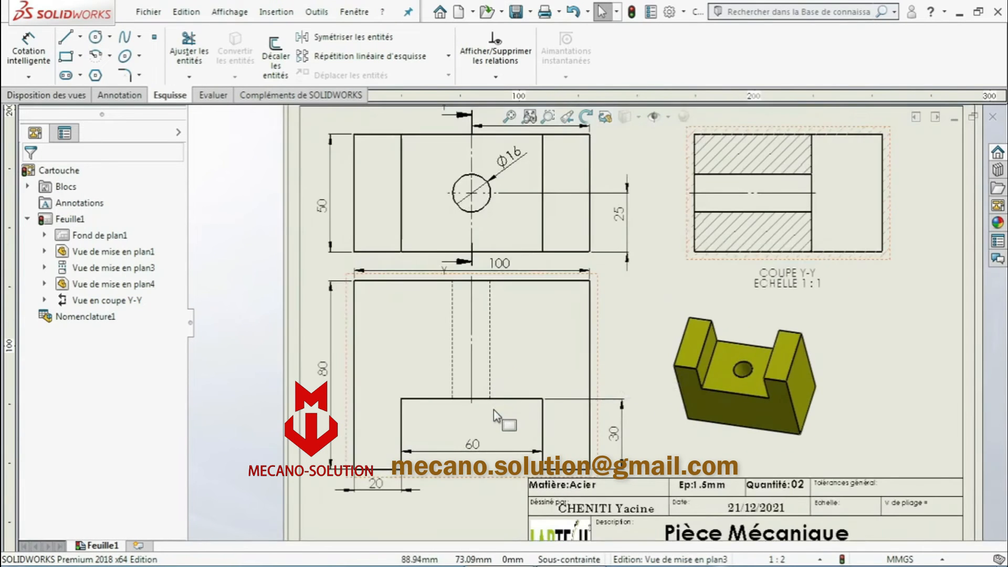
scroll(792, 242, "up", 1)
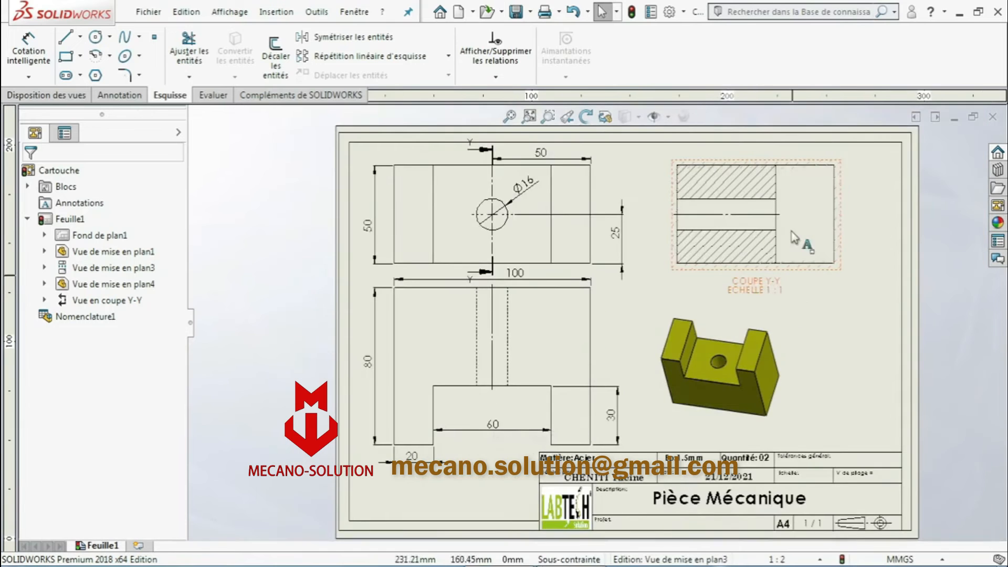
scroll(793, 242, "down", 1)
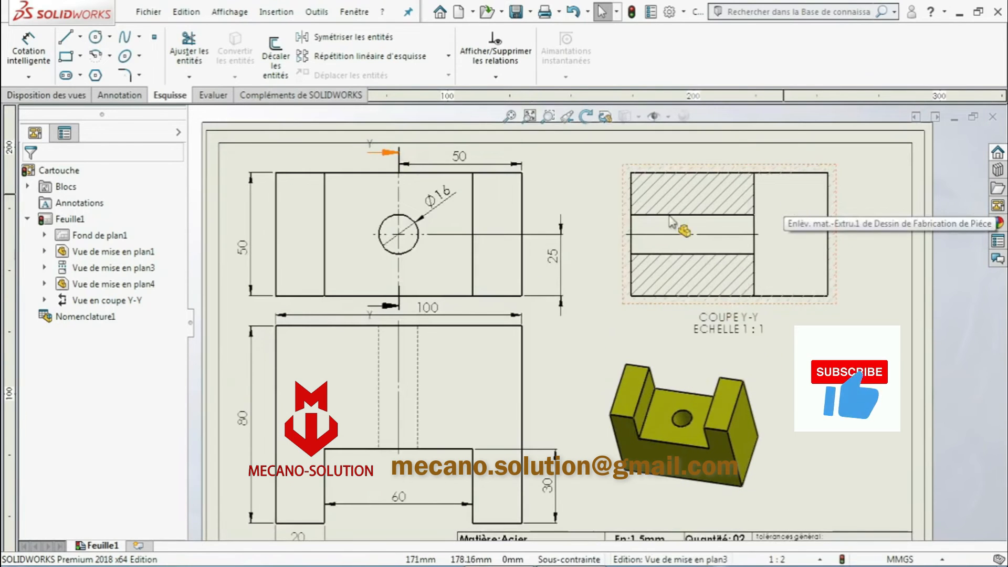
Dimension the Y-Y section view's overall length above its upper edge and its height beside its right edge
left_click(29, 53)
scroll(742, 186, "down", 1)
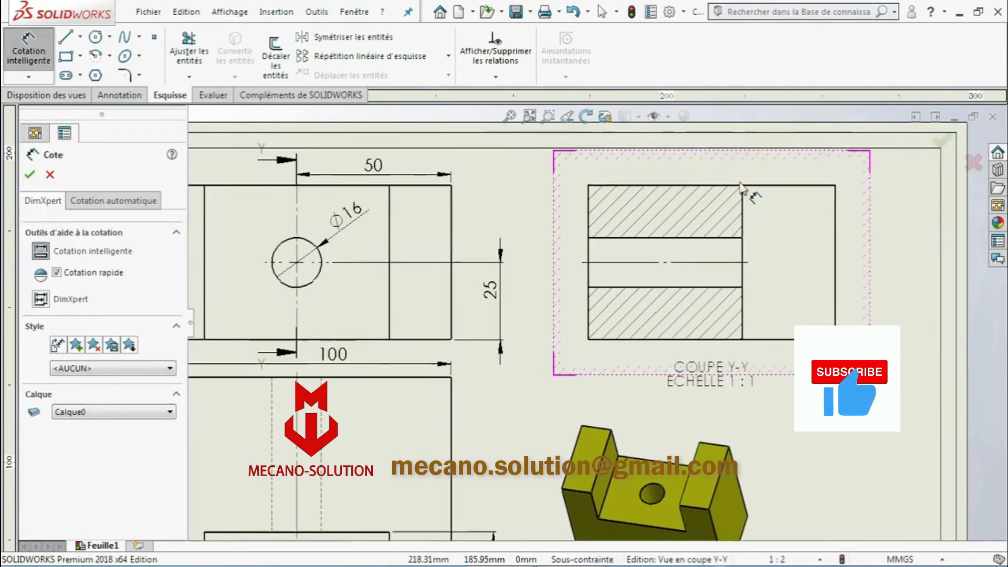
left_click(727, 186)
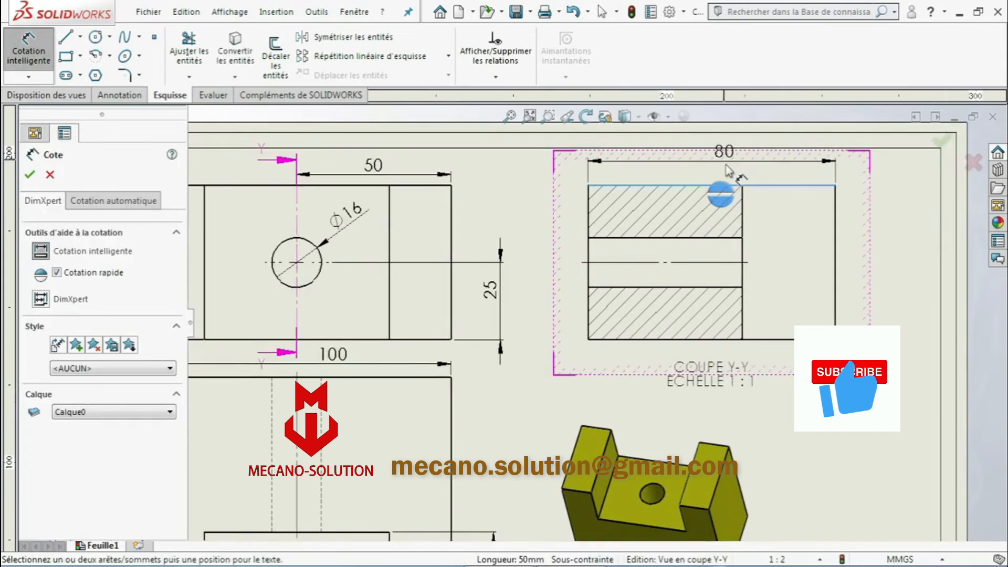
left_click(728, 172)
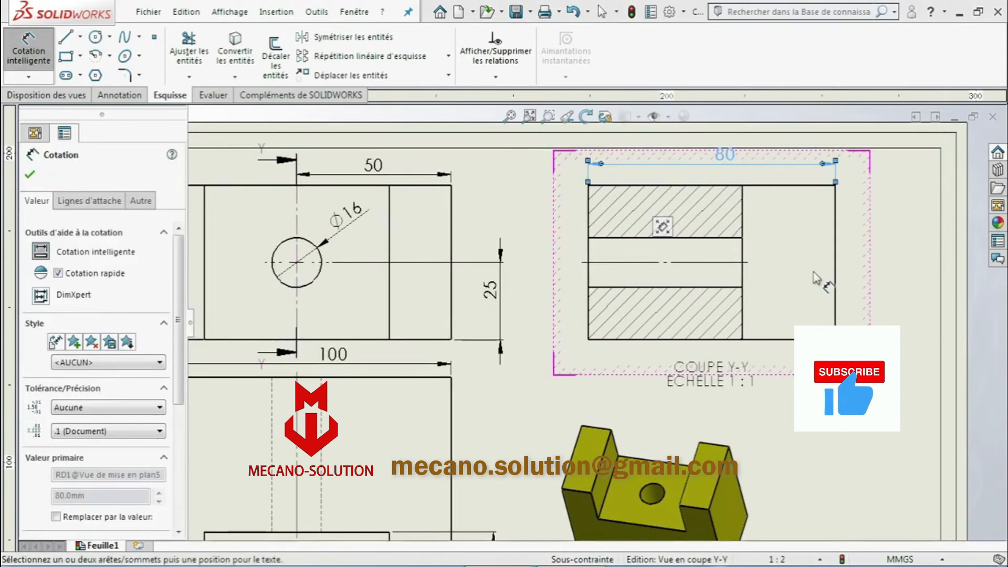
left_click(836, 286)
left_click(864, 268)
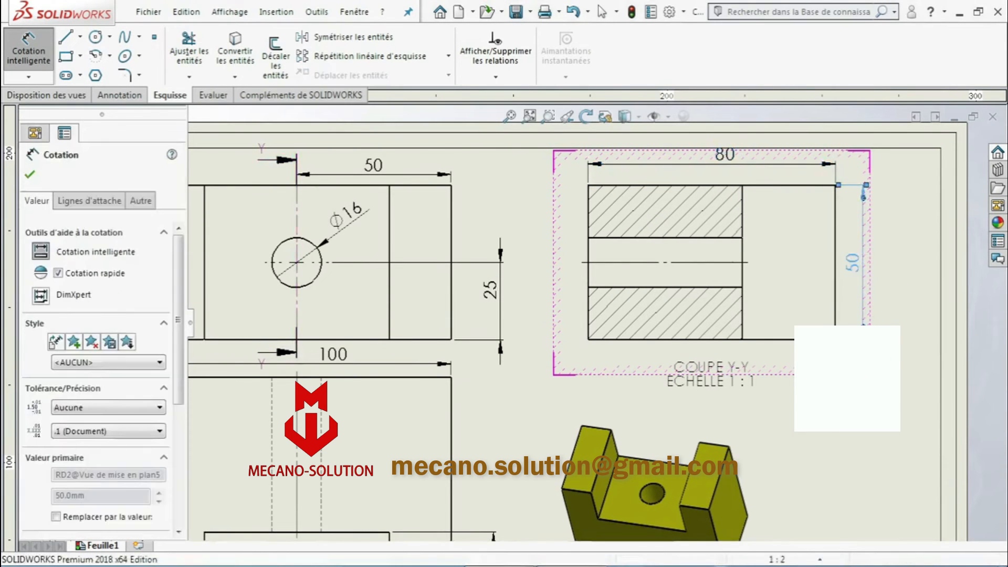
left_click(31, 175)
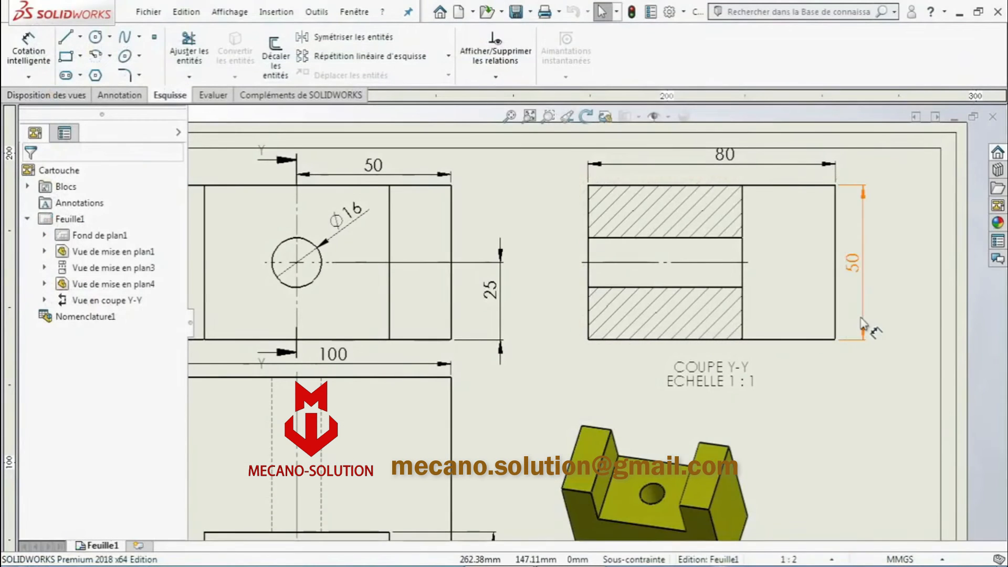
scroll(872, 407, "up", 3)
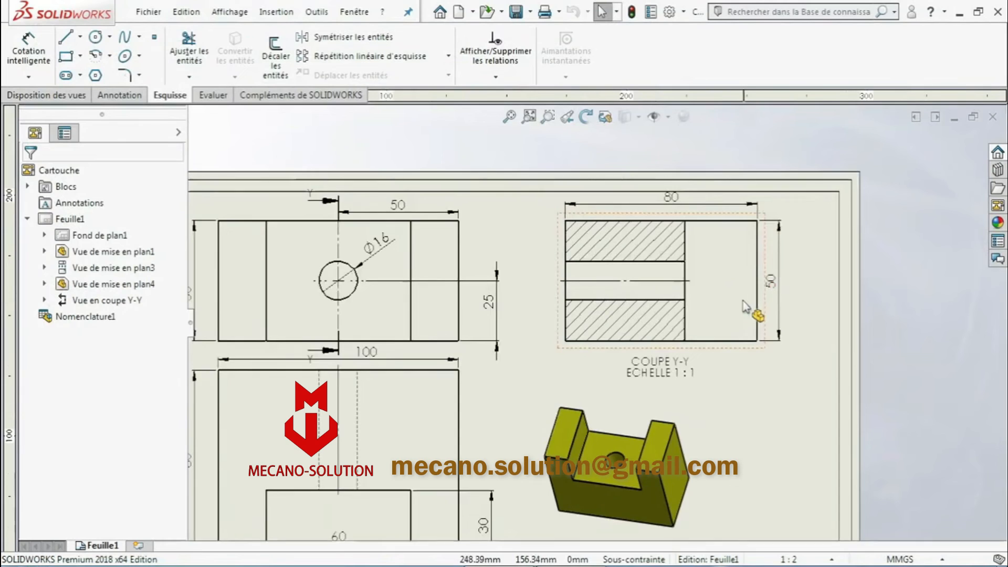
scroll(740, 328, "up", 4)
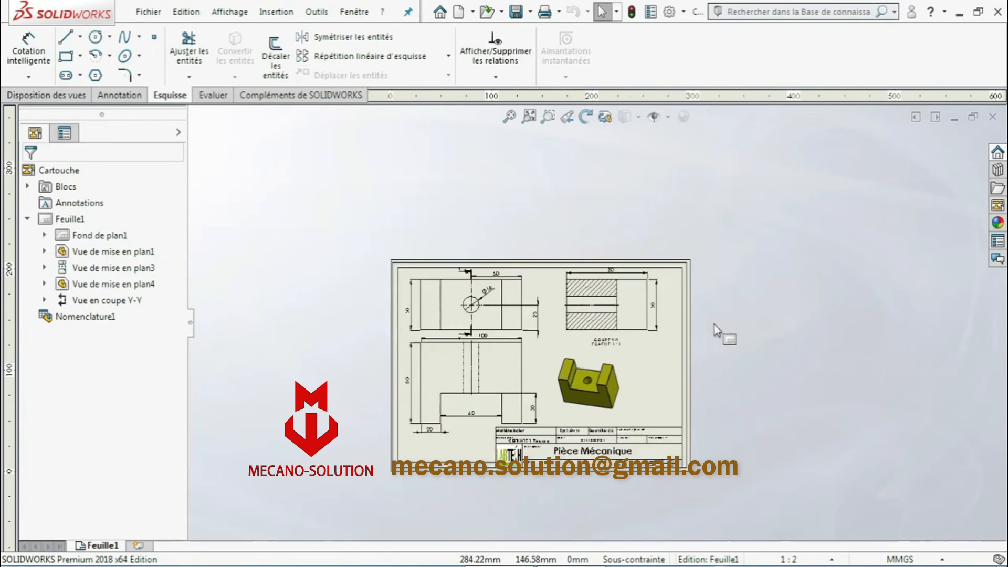
scroll(525, 404, "down", 2)
scroll(651, 336, "down", 1)
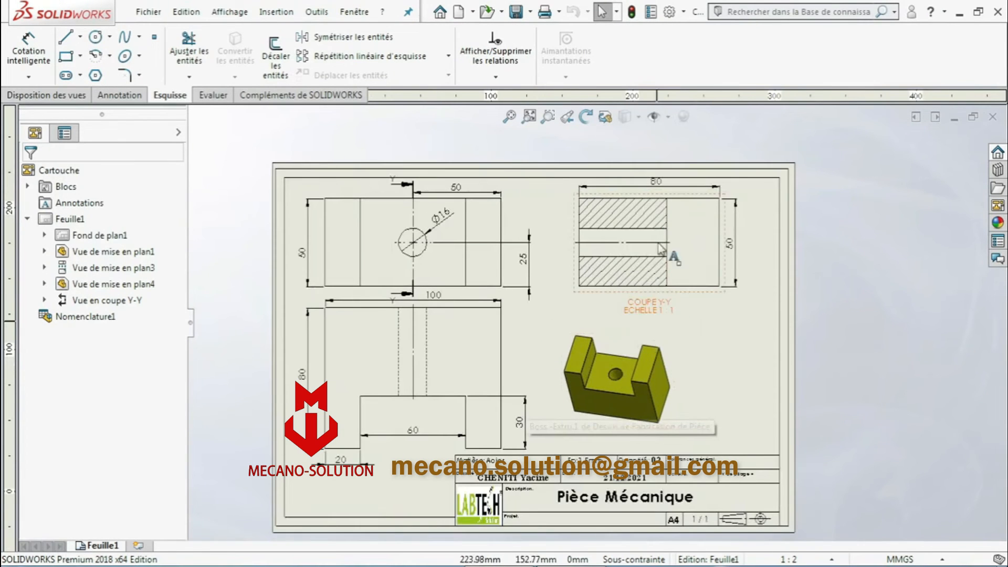
Dimension the notch's depth in the Y-Y section view, placing it below the view's unhatched part
left_click(30, 49)
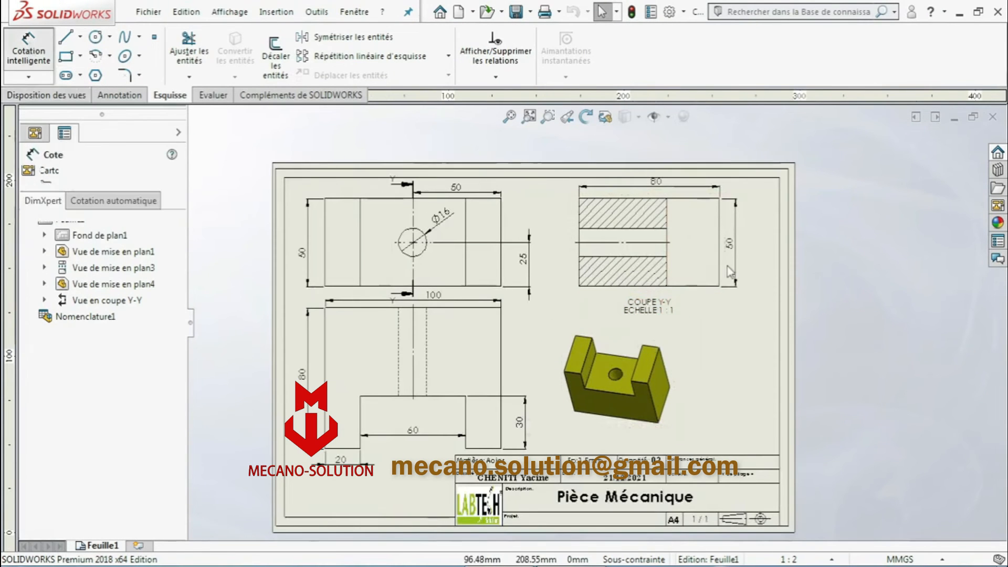
left_click(667, 278)
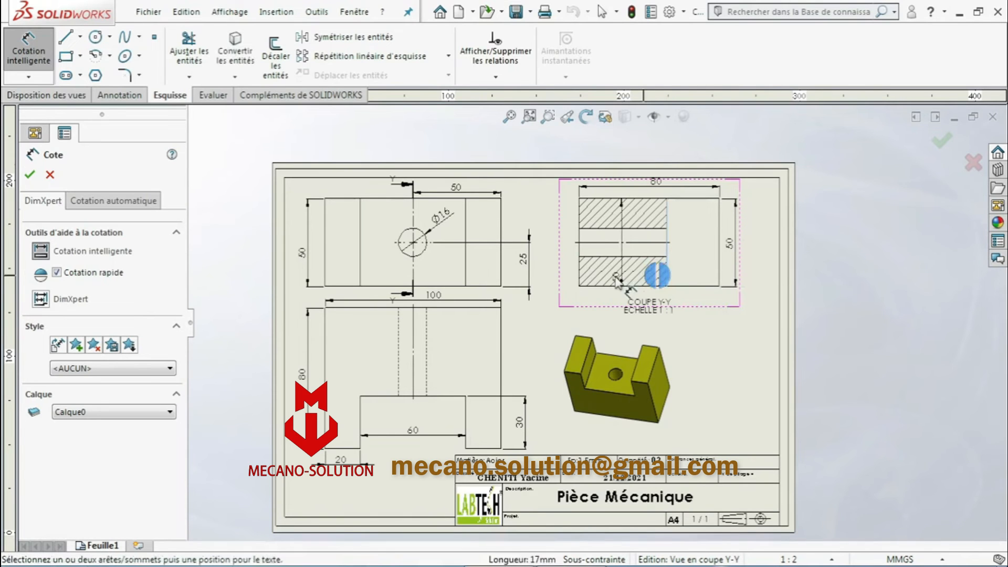
left_click(720, 282)
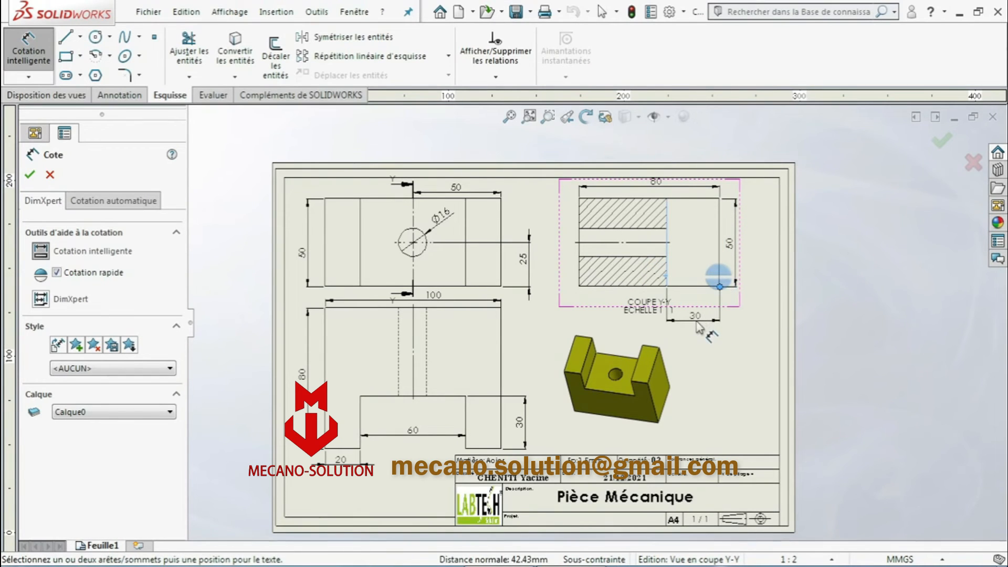
left_click(698, 328)
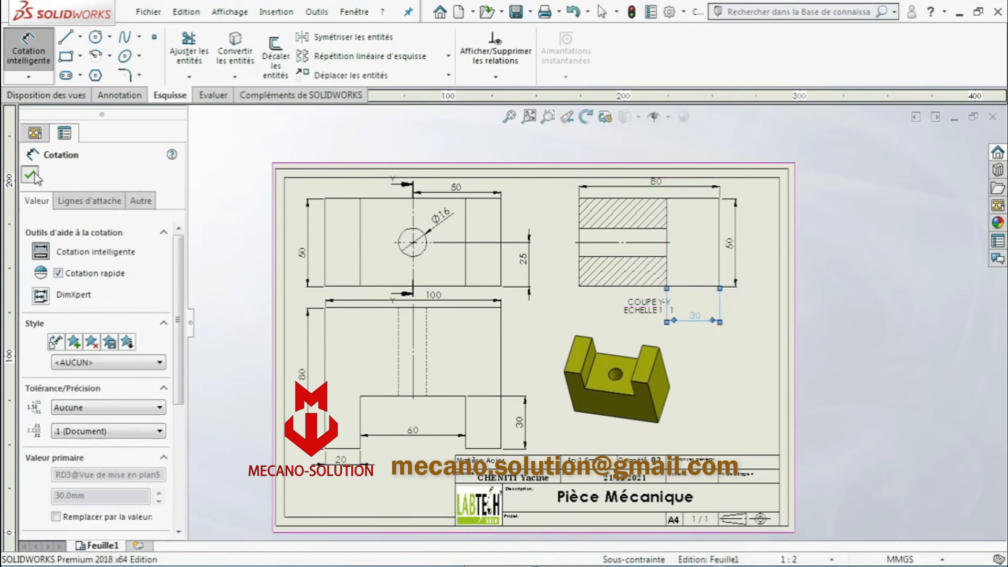
key("Escape")
Move the COUPE Y-Y label clear of the notch-depth dimension below the section view, and save the drawing
left_click_drag(645, 301, 609, 311)
left_click(723, 364)
scroll(713, 397, "up", 3)
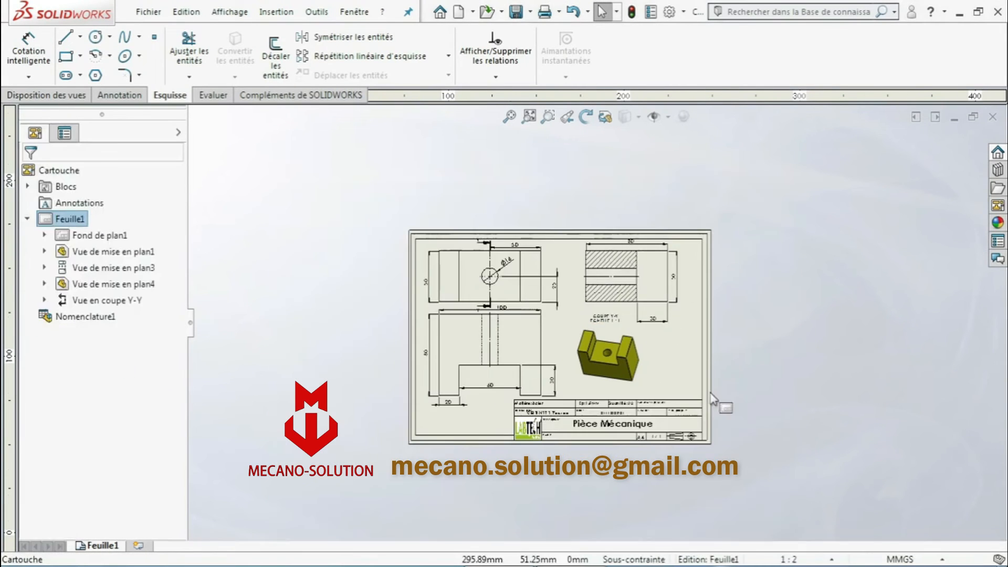
scroll(567, 286, "down", 2)
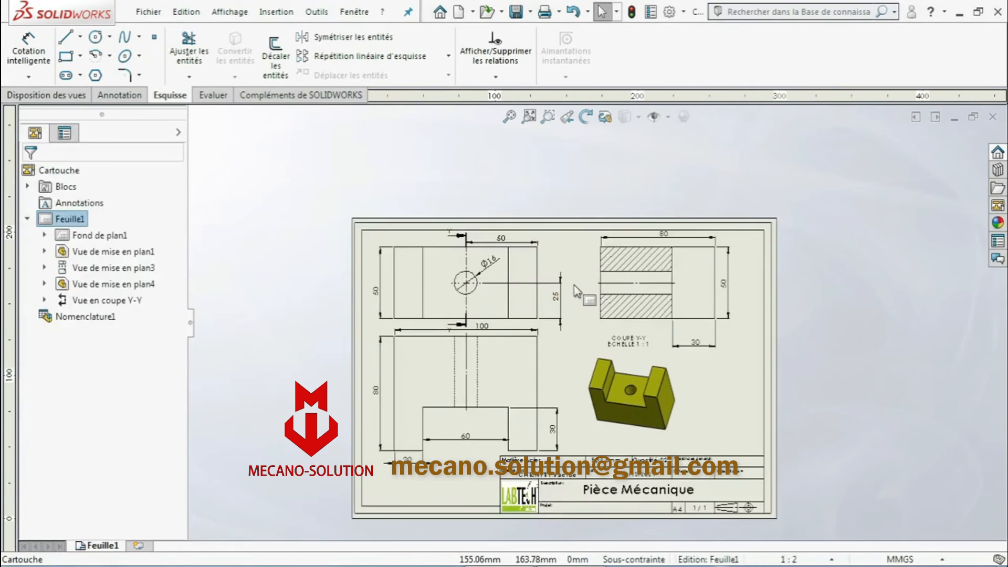
left_click(518, 14)
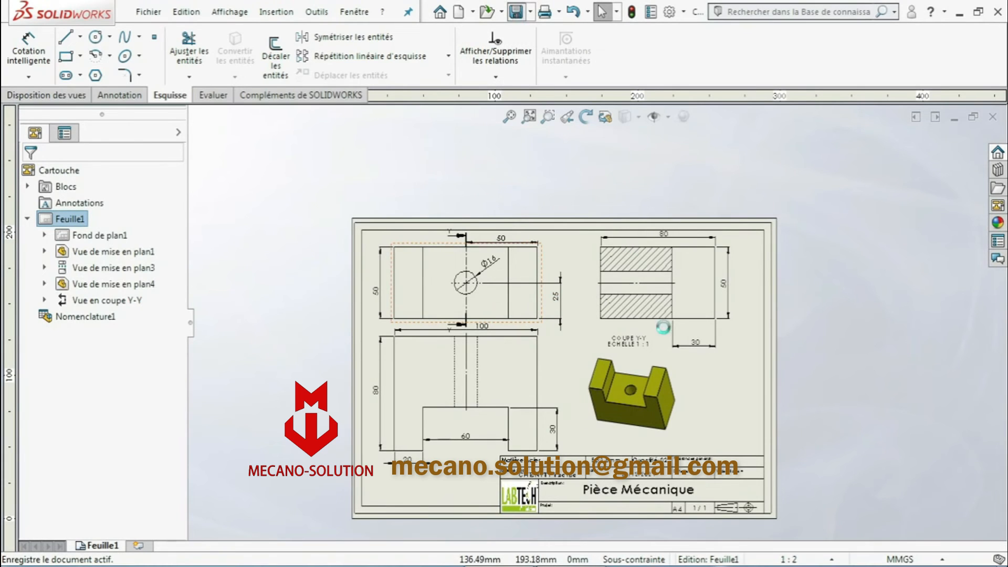
Start saving the drawing under a new name with Adobe Portable Document Format (*.pdf) as the file type
left_click(530, 12)
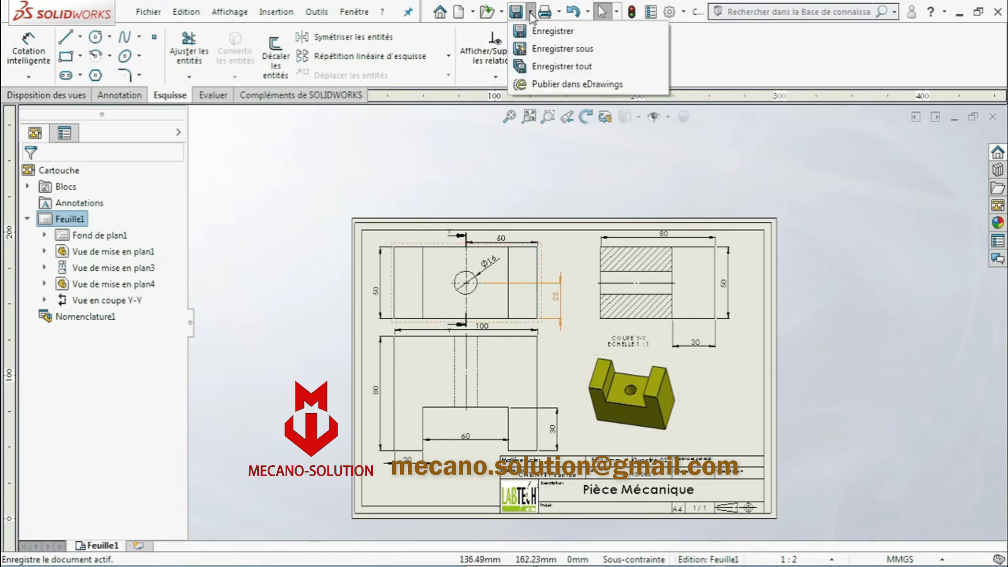
left_click(545, 52)
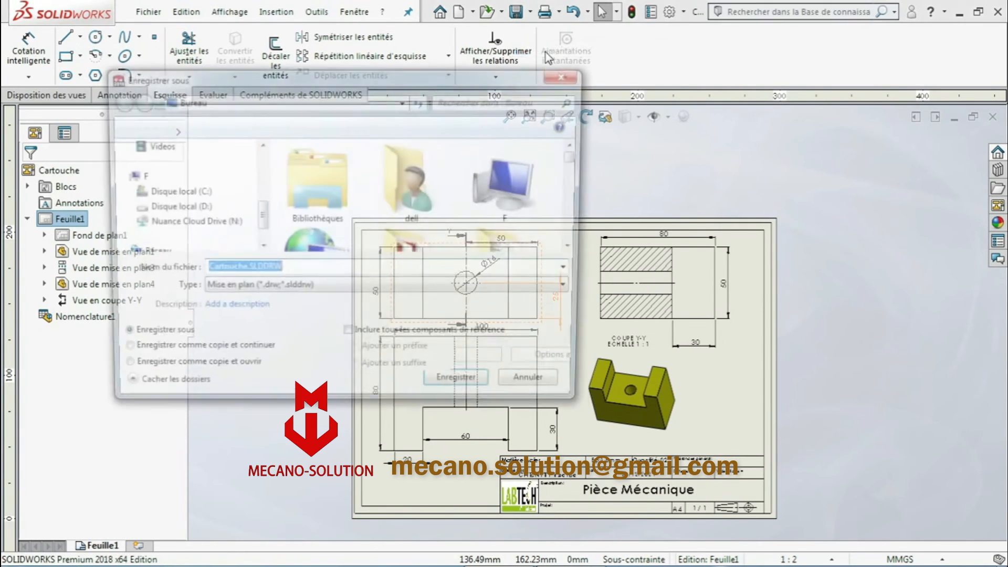
left_click(321, 291)
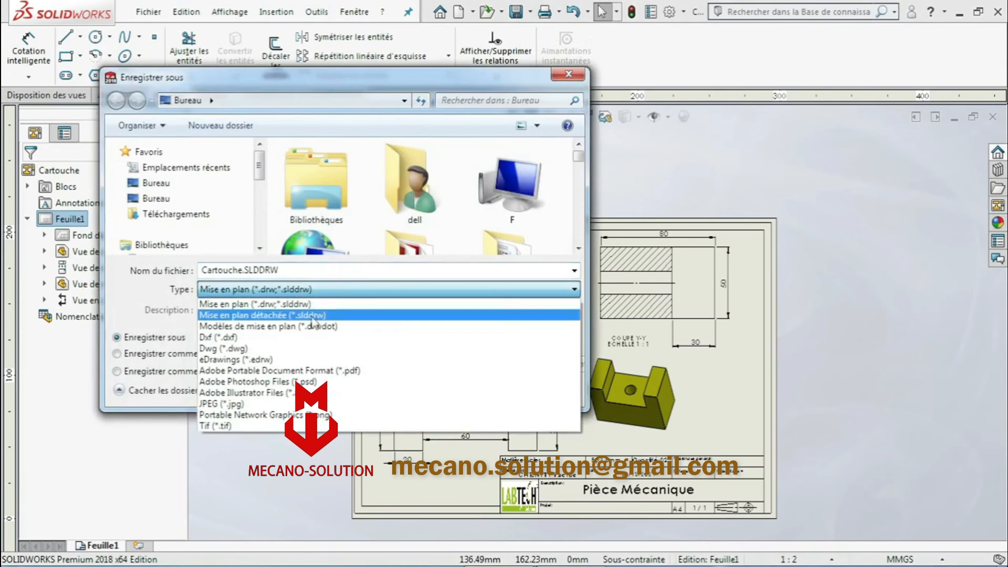
left_click(318, 364)
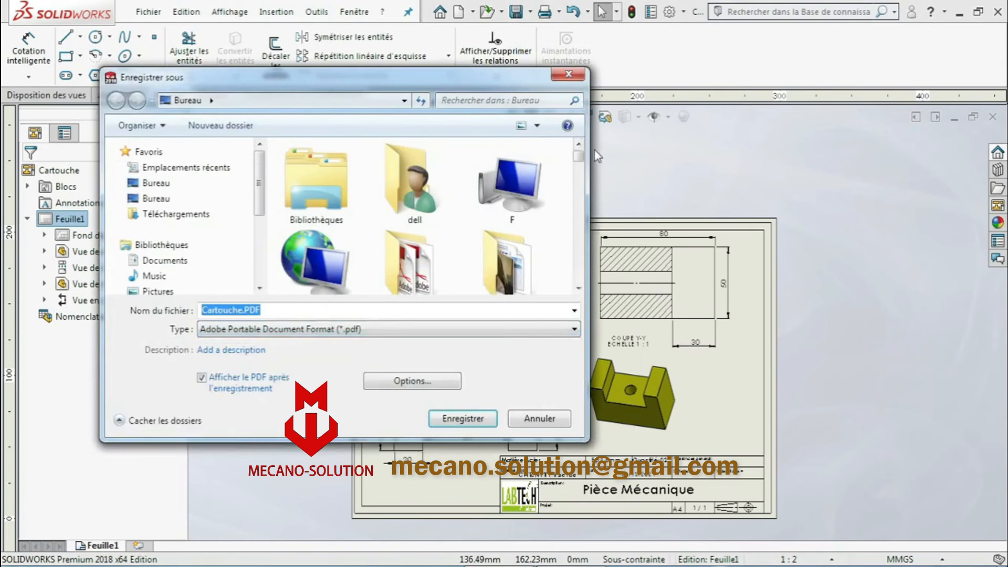
Save the PDF as Piéce Mécanique.PDF in the desktop's Piéce Mécanique folder, and hide the bookmarks in the exported file's view
left_click(578, 288)
left_click(578, 288)
left_click(579, 289)
left_click(579, 288)
left_click(579, 288)
left_click(579, 288)
left_click(579, 288)
left_click(578, 288)
left_click(579, 288)
left_click(578, 288)
left_click(579, 288)
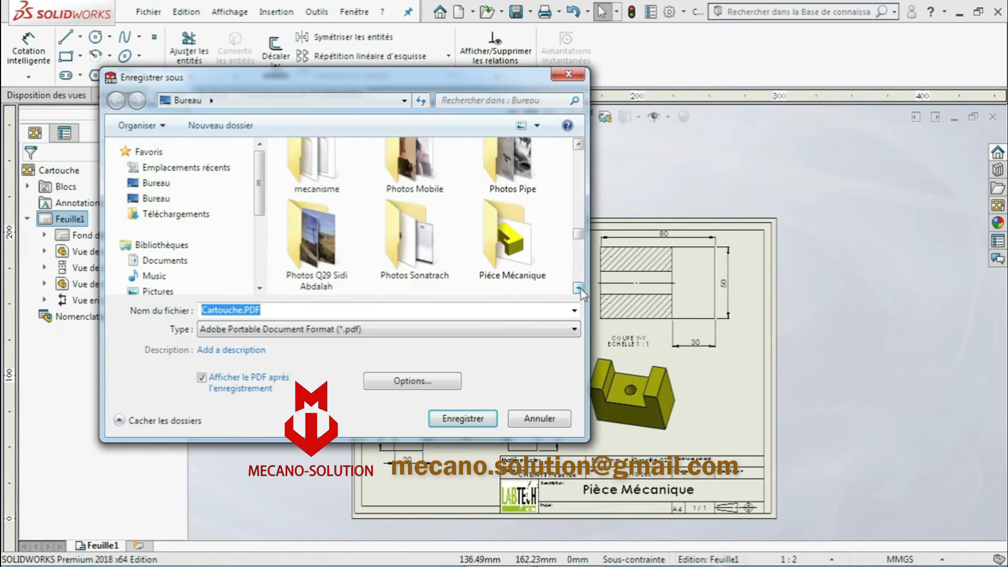
double_click(504, 253)
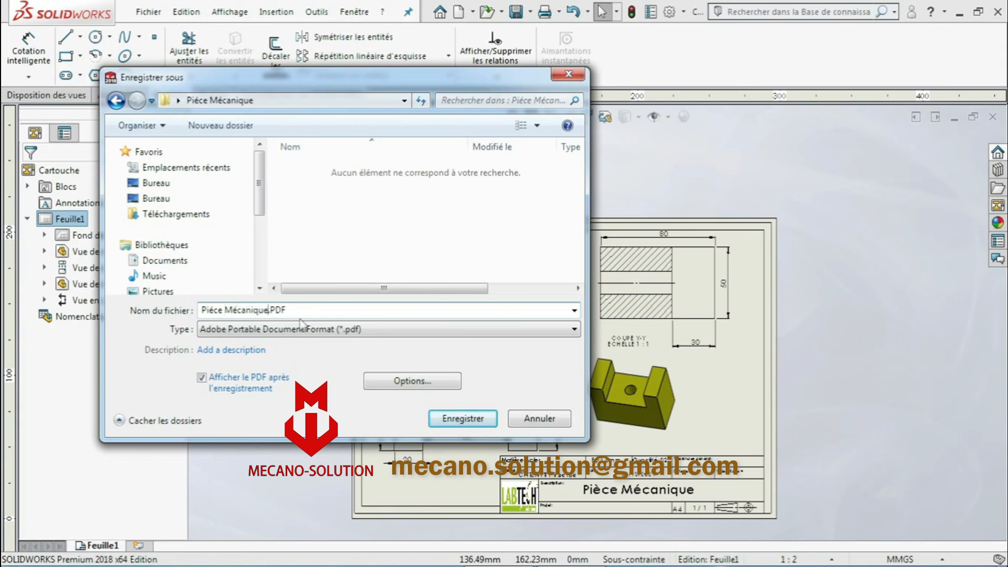
left_click(462, 419)
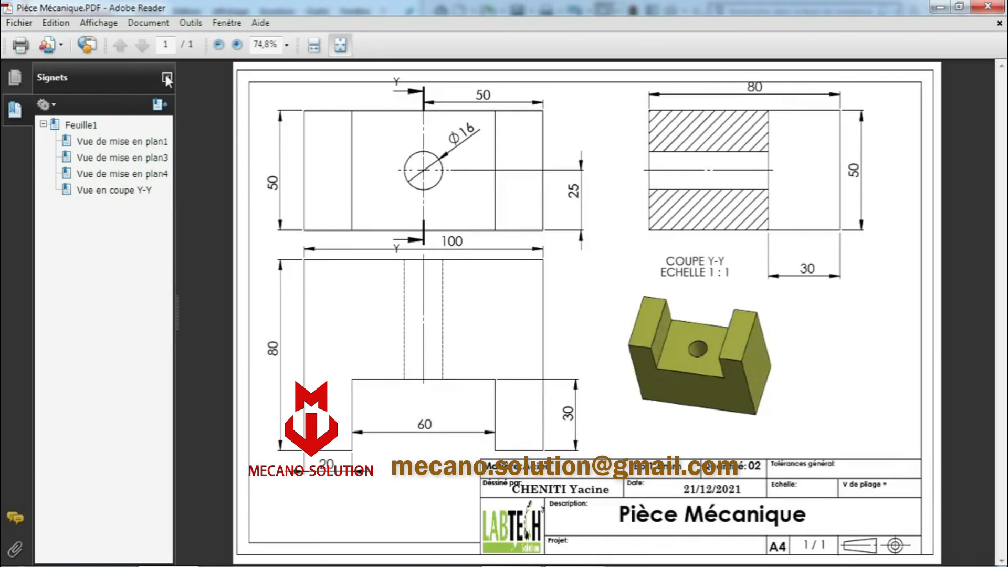
left_click(167, 79)
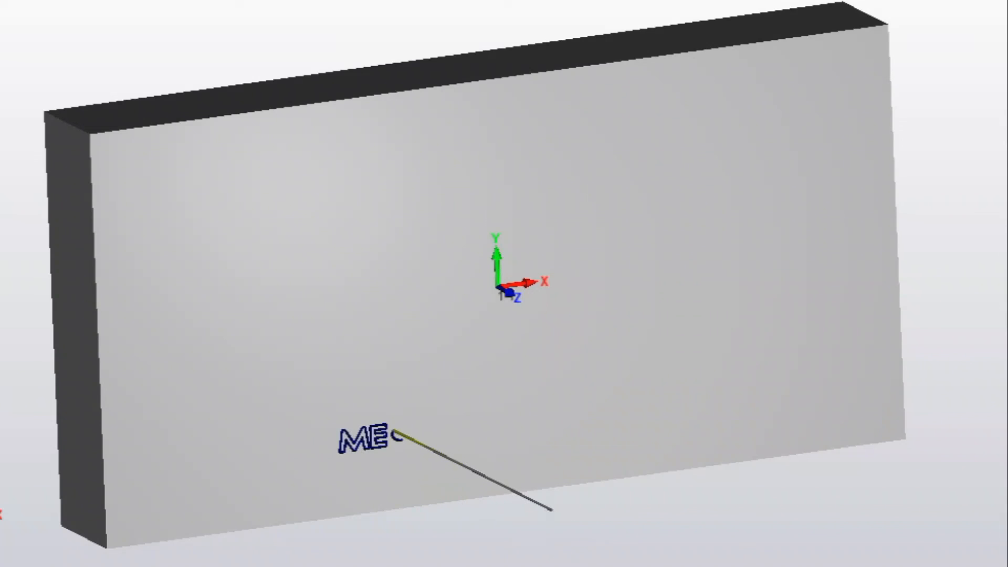
type("CANO - SOLUTION")
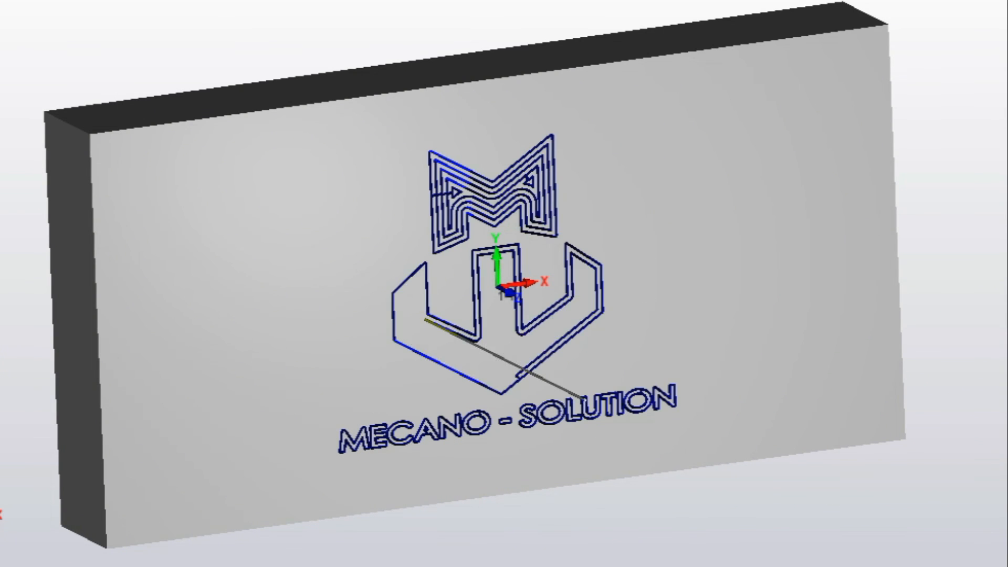